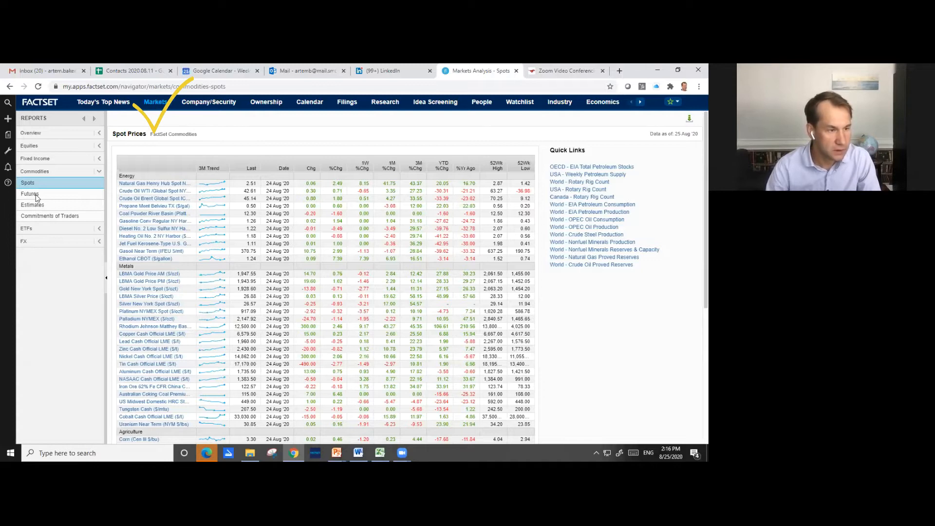
Open the price history of the Natural Gas Henry Hub Spot NYMEX commodity from the spot prices list
click(37, 172)
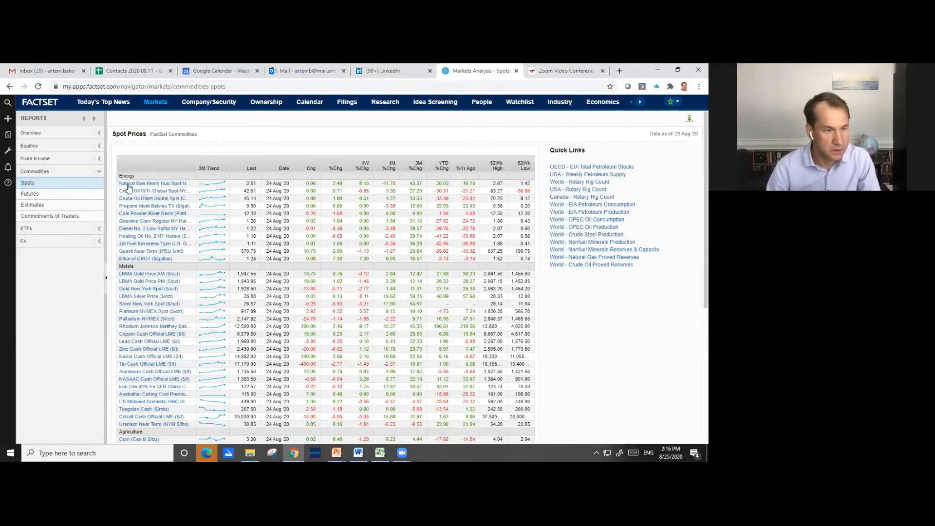
click(127, 184)
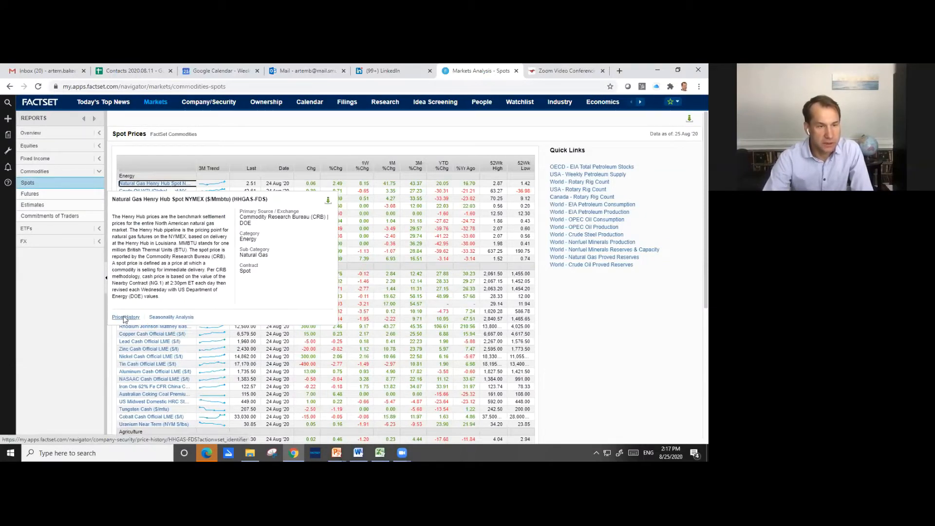
click(125, 318)
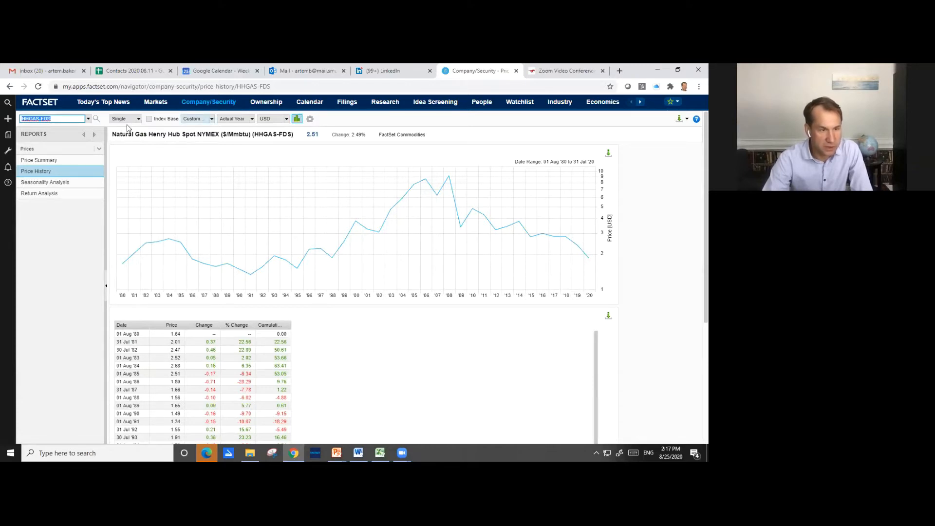
Choose a custom date range for the price history and set its start date to 01 Aug '90
click(211, 119)
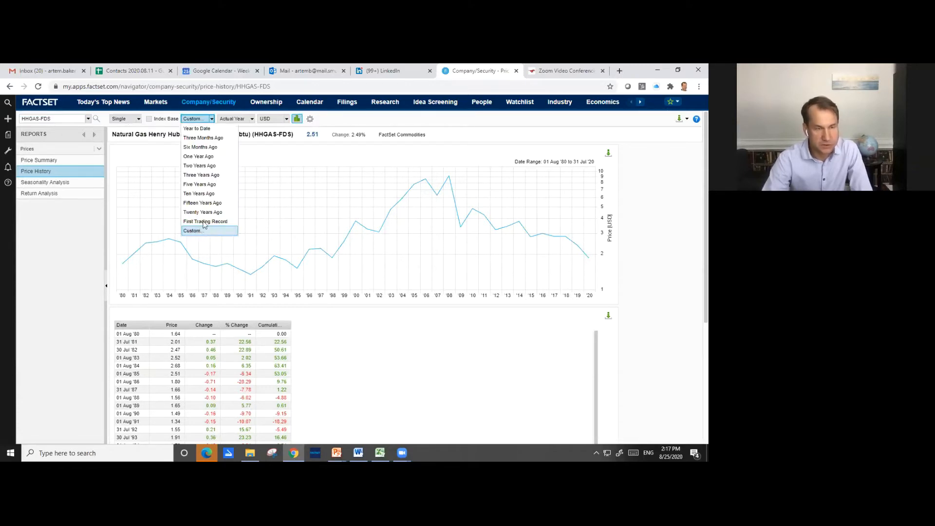
click(202, 230)
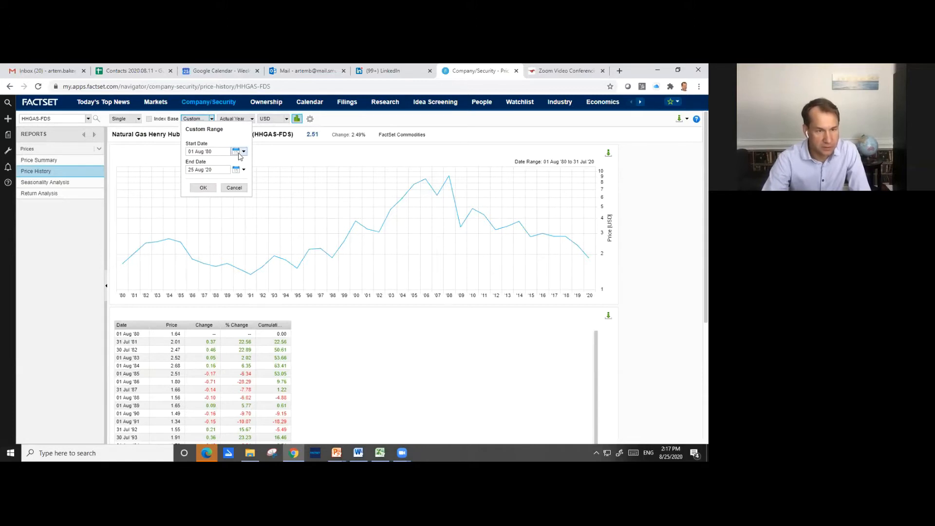
click(239, 154)
click(305, 170)
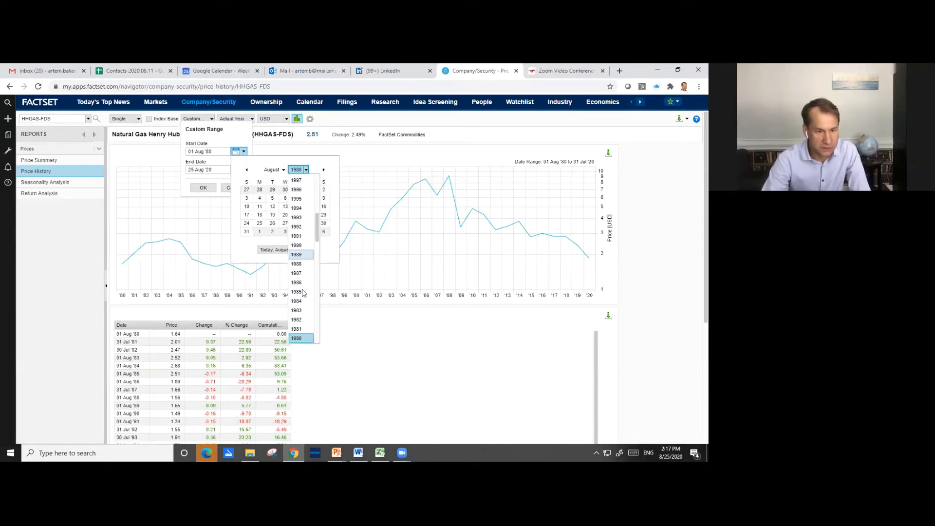
scroll(302, 292, down, 4)
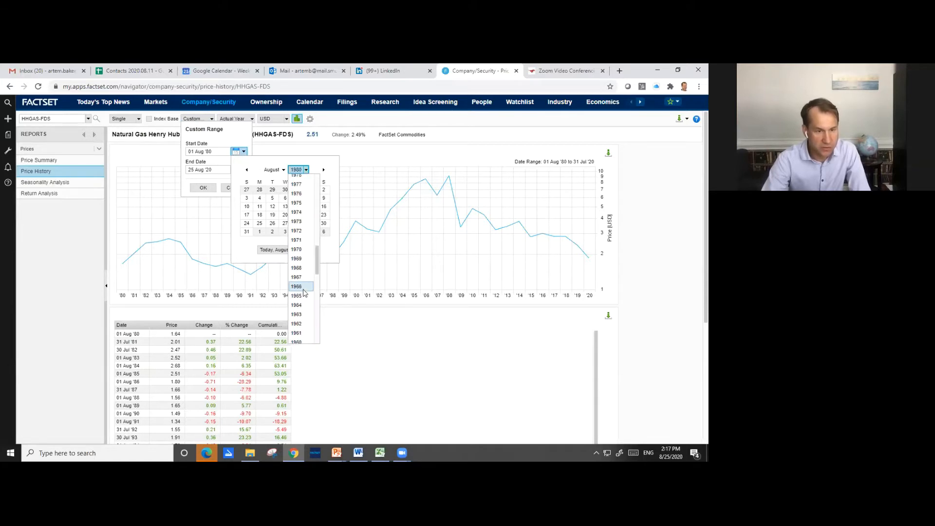
scroll(303, 292, down, 3)
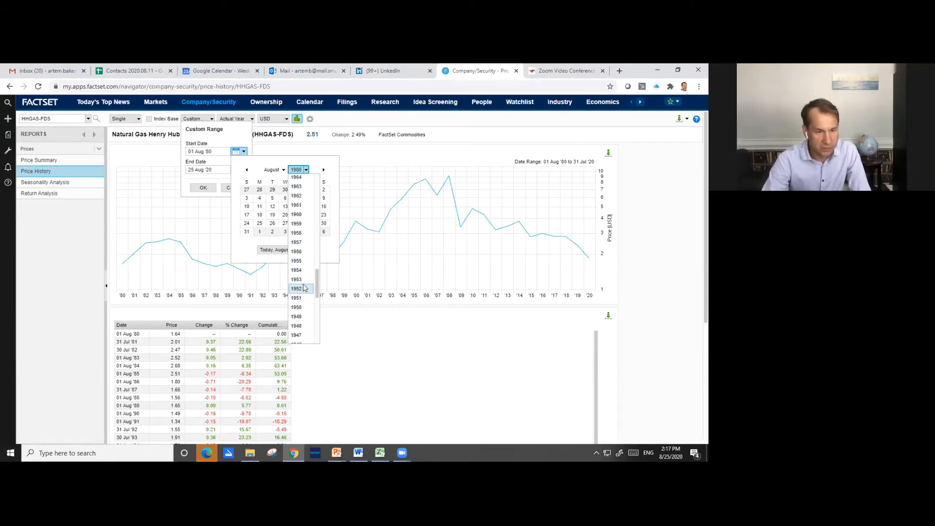
scroll(303, 287, up, 6)
scroll(302, 283, up, 1)
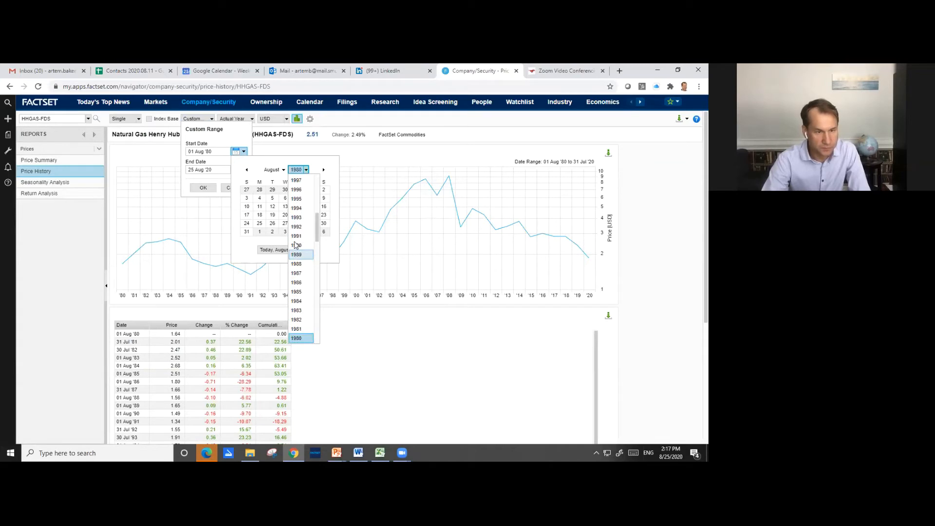
click(294, 250)
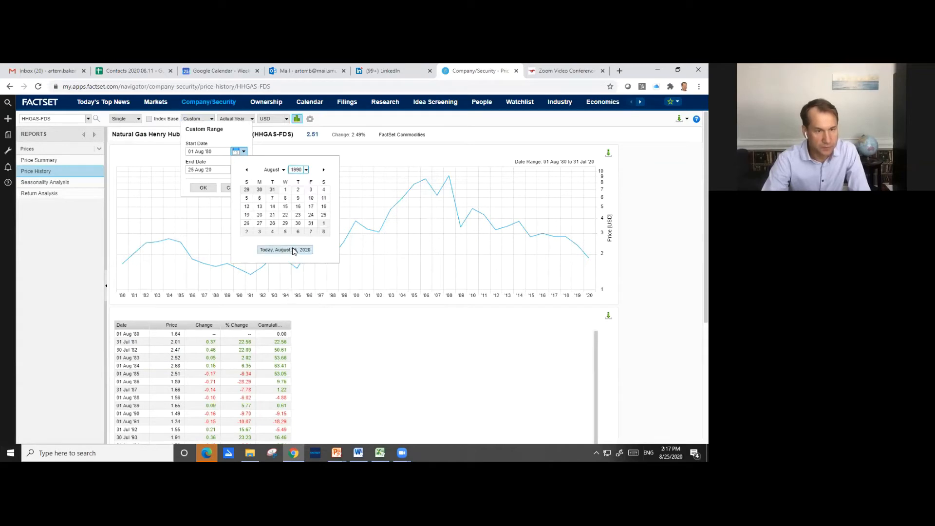
click(285, 190)
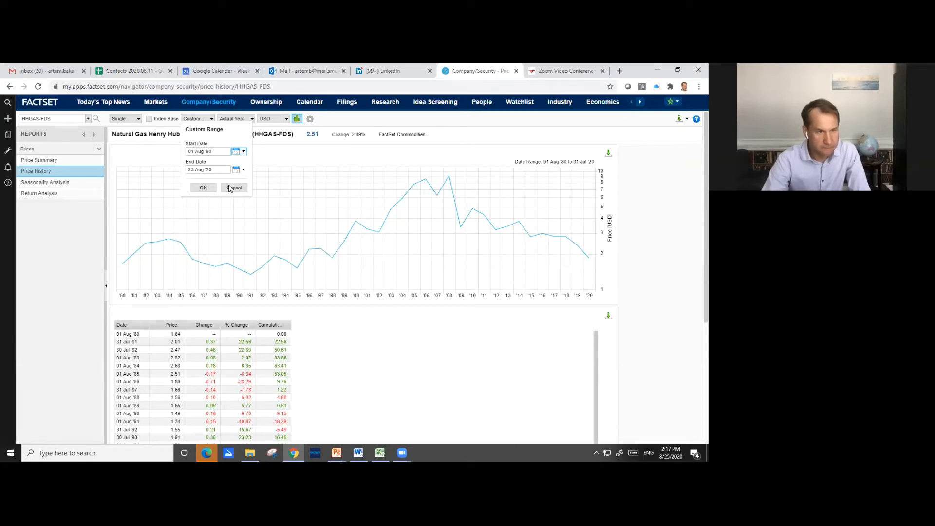
Set the custom range's end date to 01 Aug '20 and apply the range
click(204, 169)
click(236, 169)
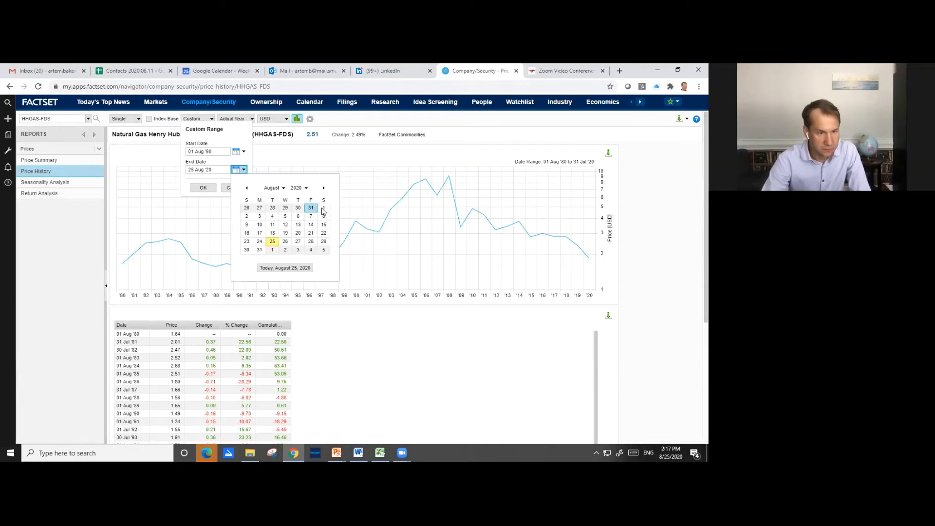
click(298, 208)
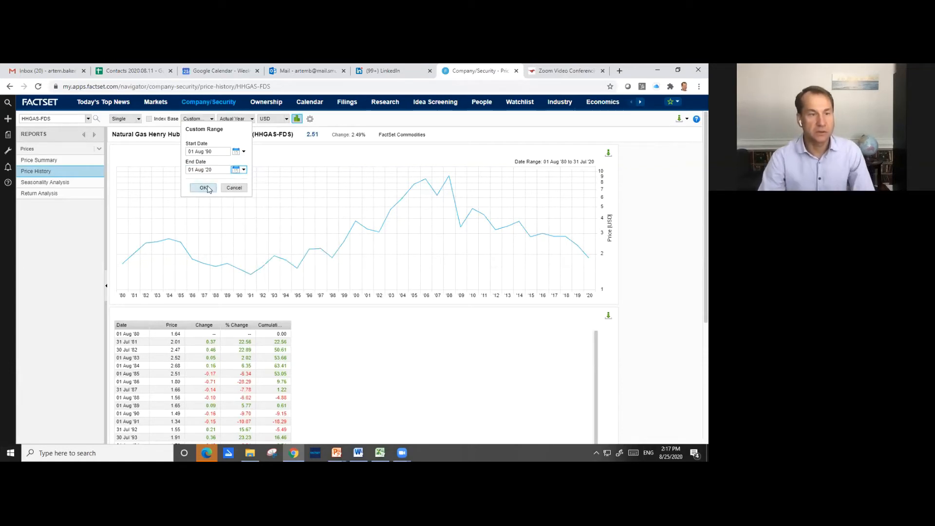
click(205, 188)
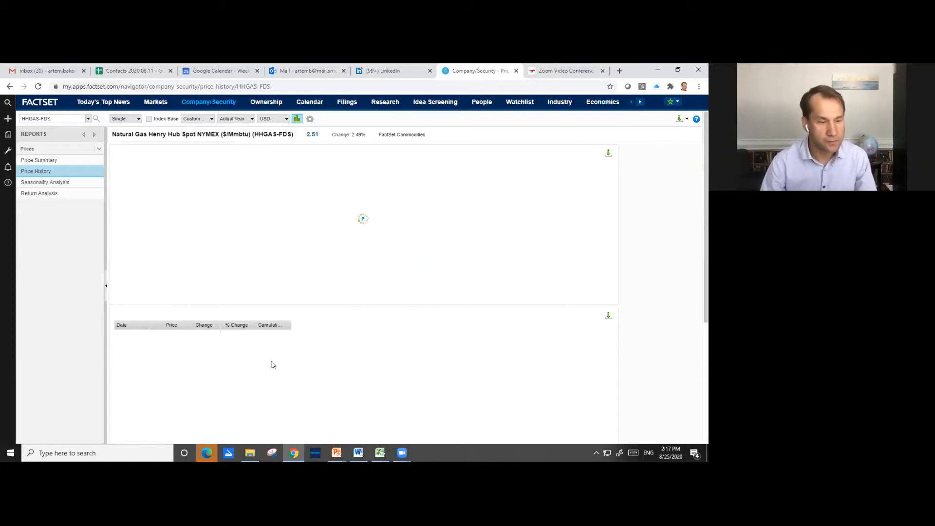
Review the yearly natural gas price table, export it as a spreadsheet and open it in Excel
scroll(266, 365, down, 1)
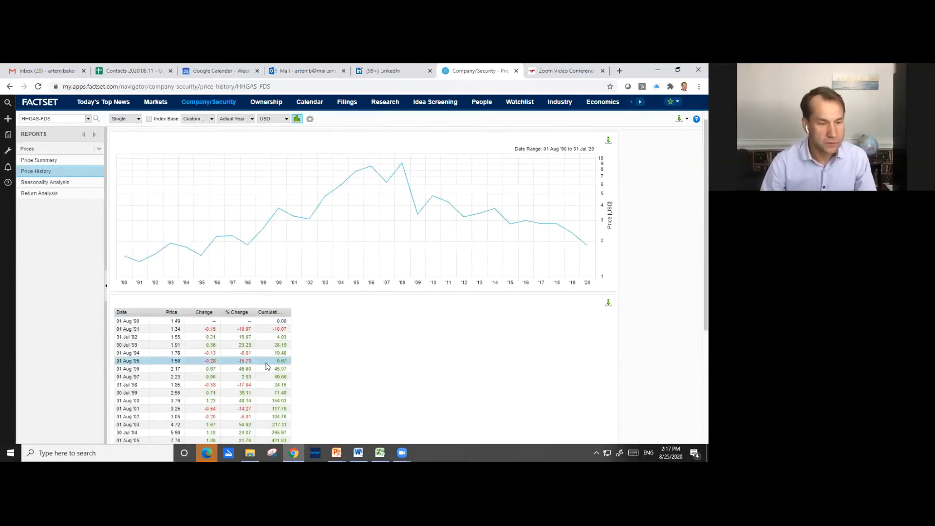
scroll(266, 366, down, 4)
scroll(266, 366, up, 1)
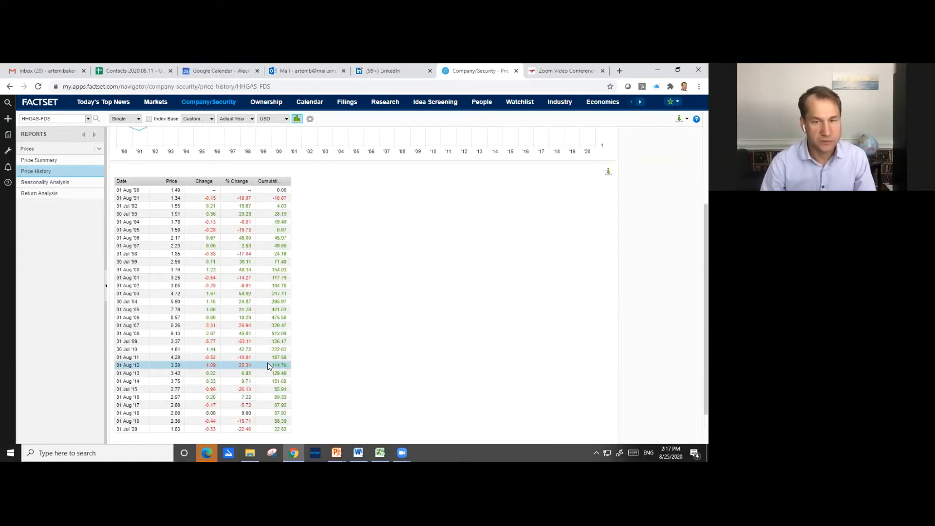
scroll(267, 366, up, 3)
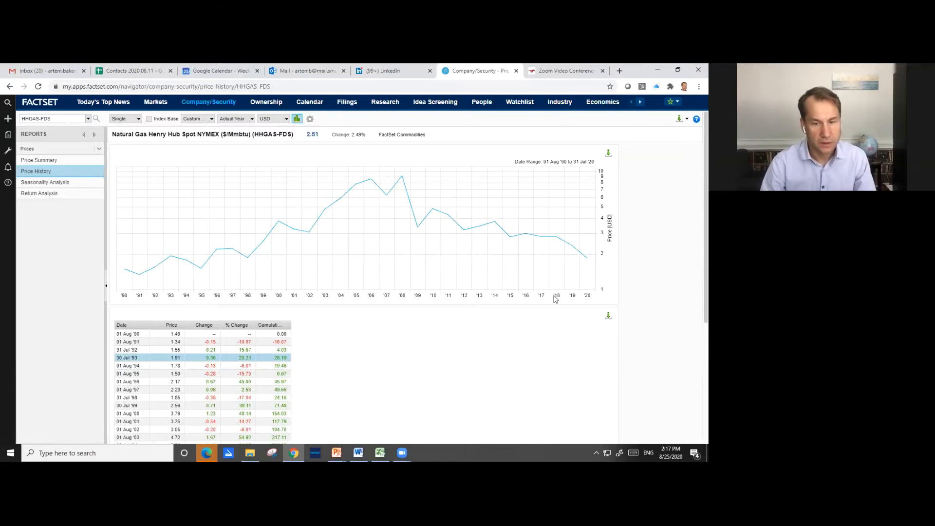
click(609, 316)
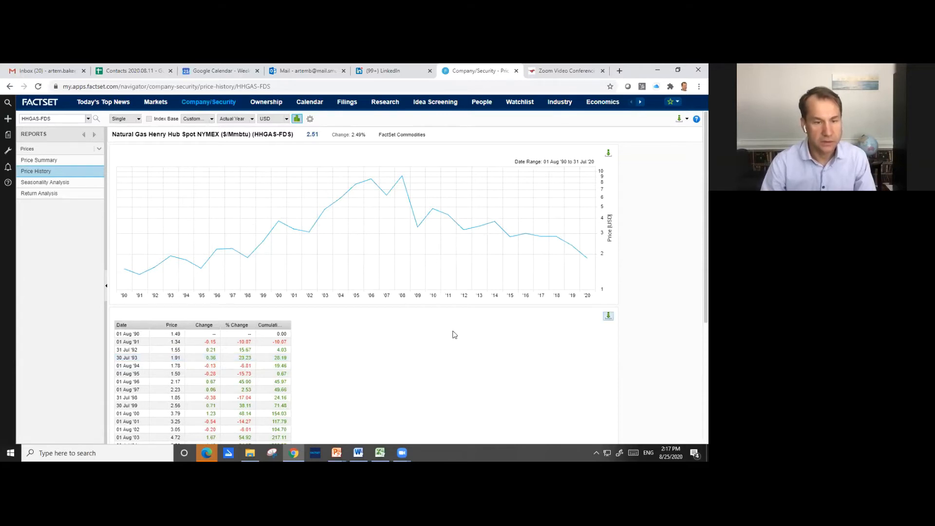
click(422, 313)
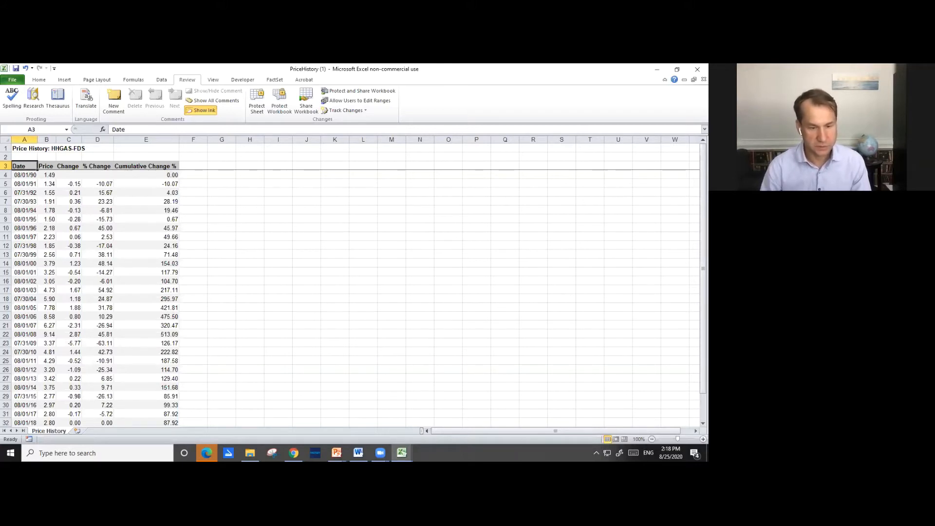
Switch to the FW Practice 2020.8.25 workbook and add a new worksheet named "gas prices"
mouse_move(401, 453)
click(382, 420)
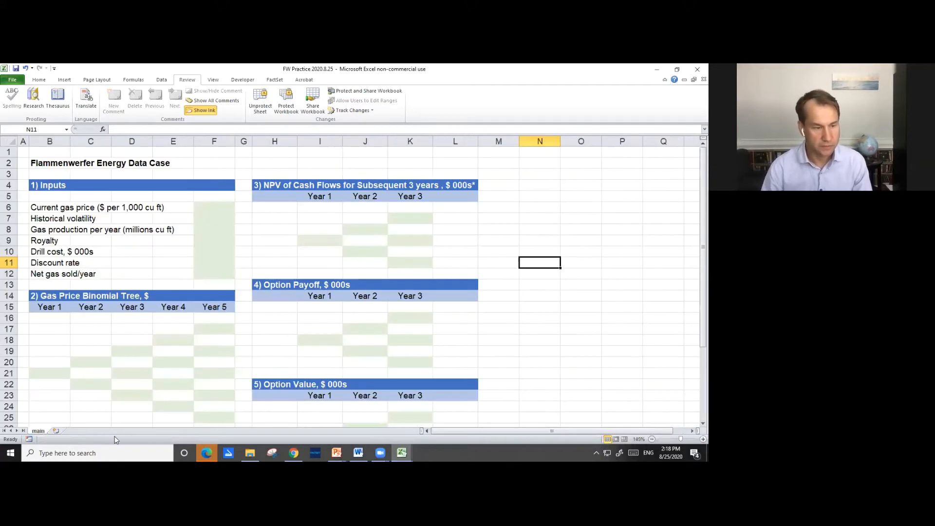
click(57, 432)
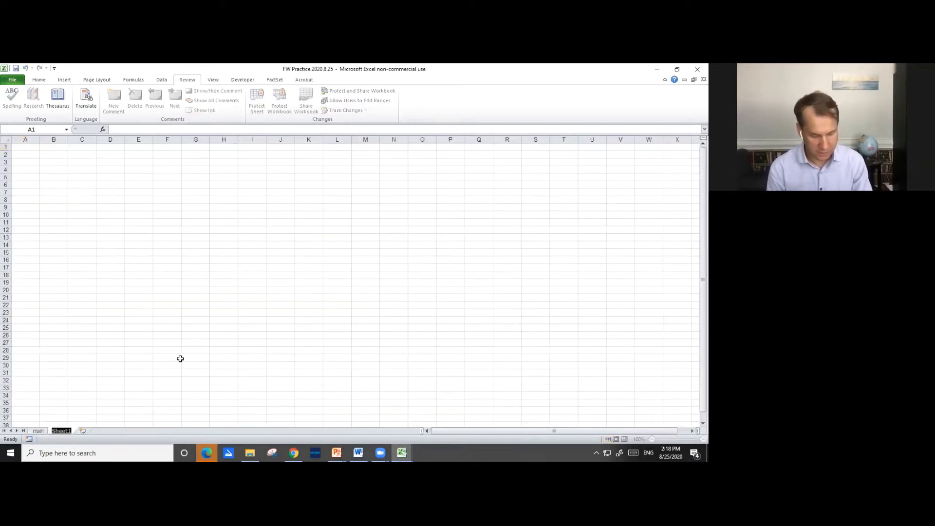
text(qa)
text(s pric)
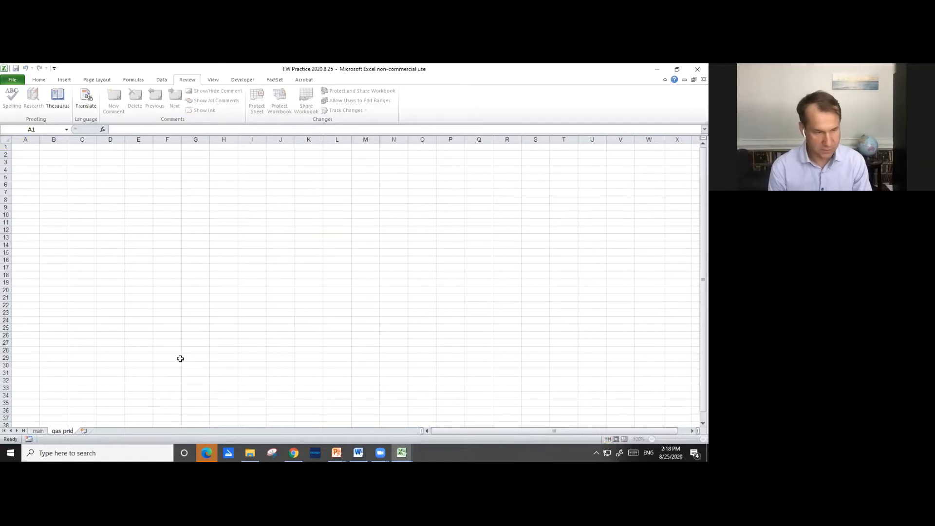
text(es)
click(180, 360)
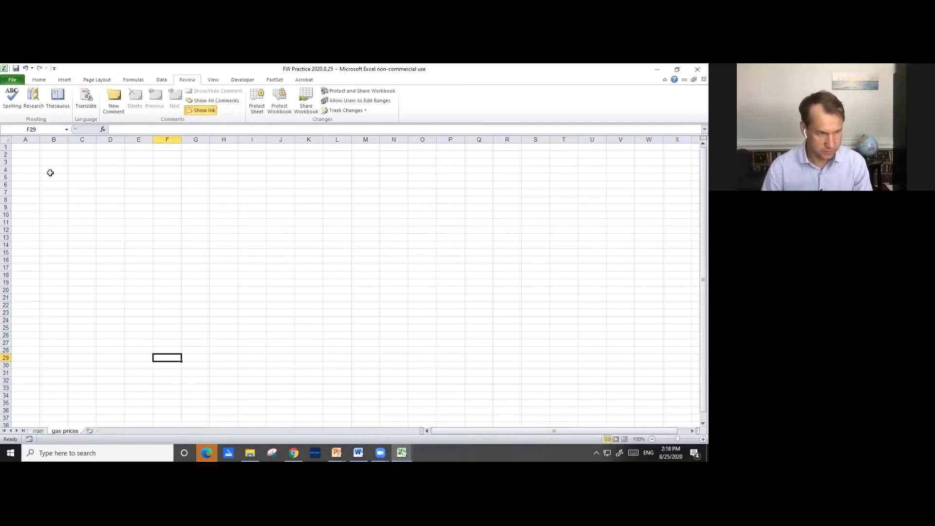
Copy the whole table with its headers from the PriceHistory (1) workbook and paste it at B2 of the gas prices sheet
key(alt+Tab)
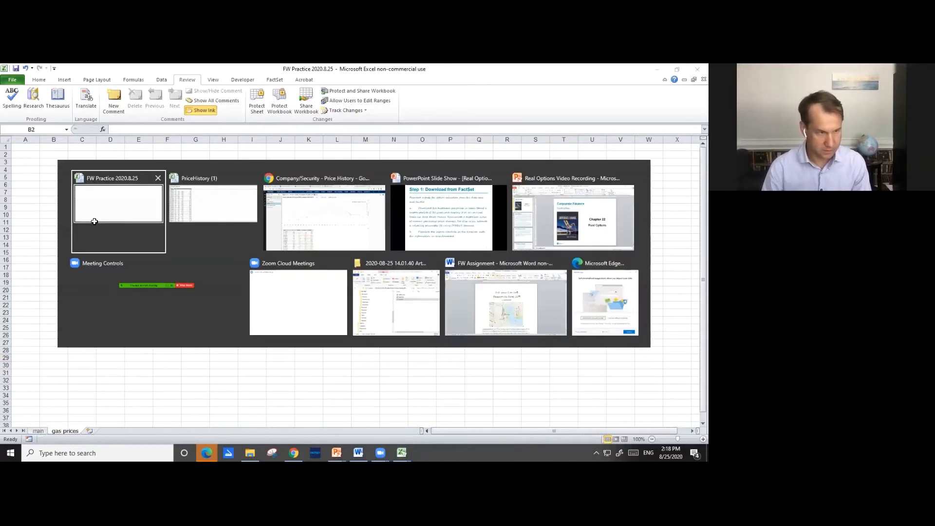
key(ctrl+shift+Right)
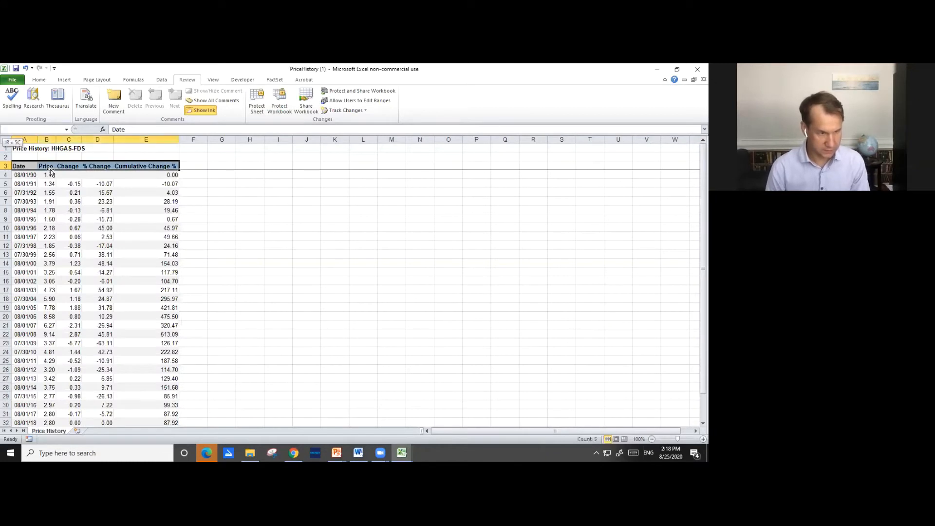
key(shift+Page_Down)
key(ctrl+shift+Down)
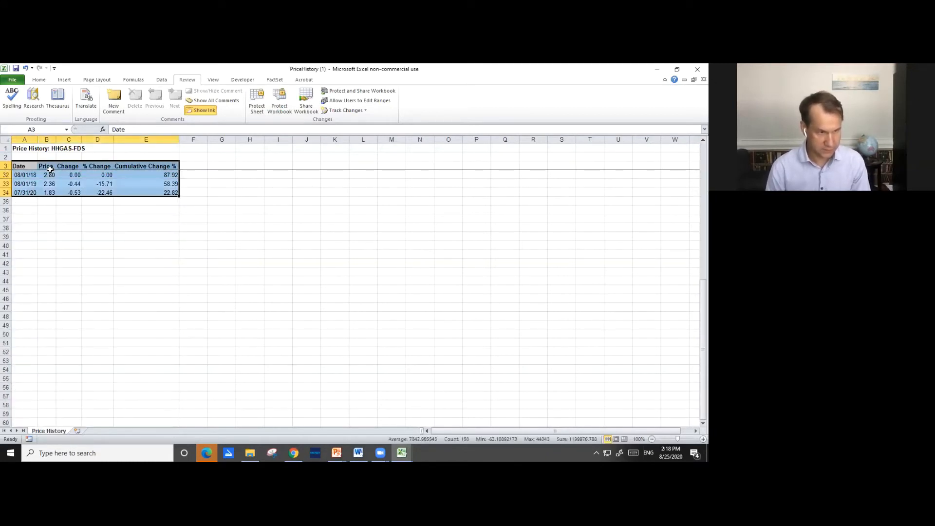
key(ctrl+c)
key(alt+Tab)
key(alt+Tab)
key(ctrl+v)
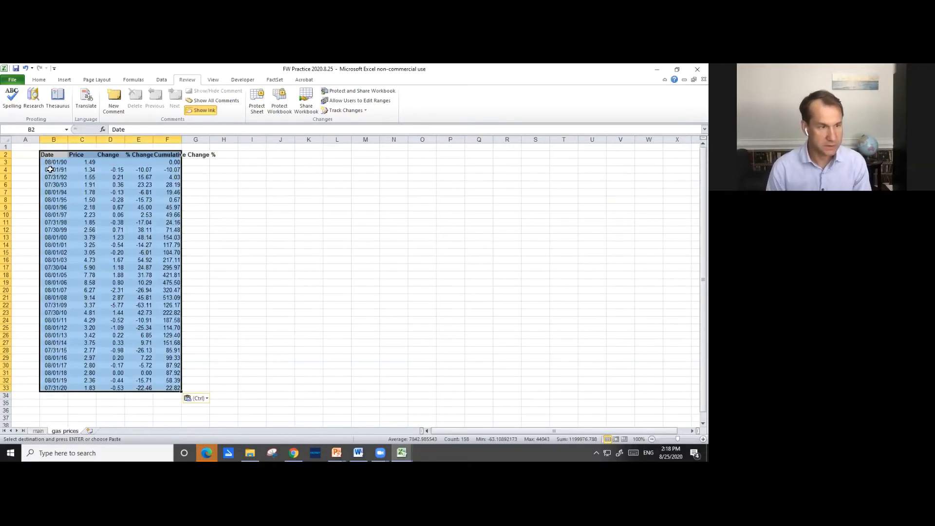
key(Escape)
Inspect the pasted Change and % Change columns, checking whether their first entries are fixed values or formulas
key(Down)
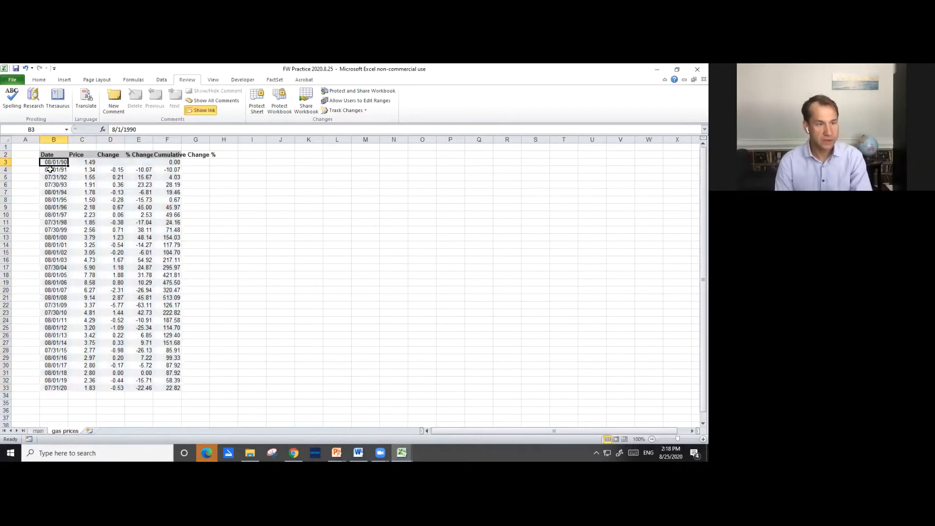
key(Right)
key(Right)
key(Down)
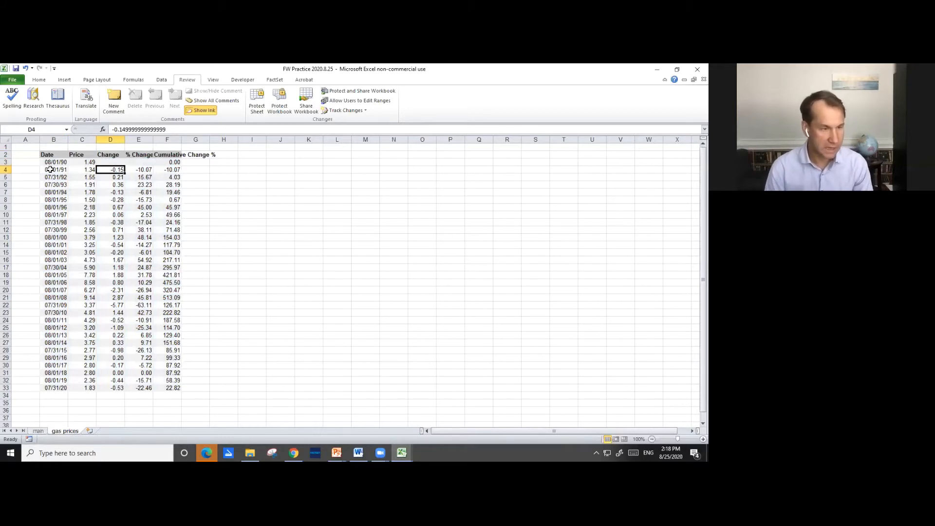
key(Up)
key(Up)
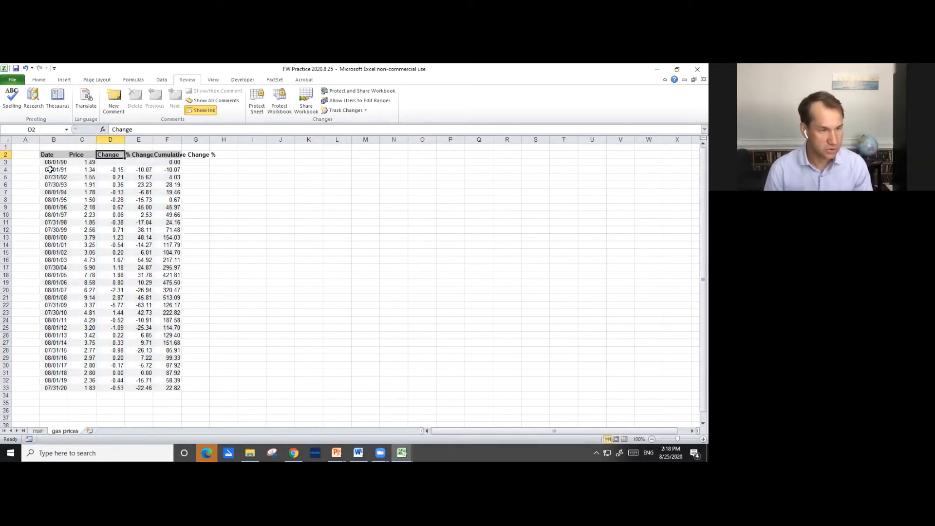
key(Right)
key(Down)
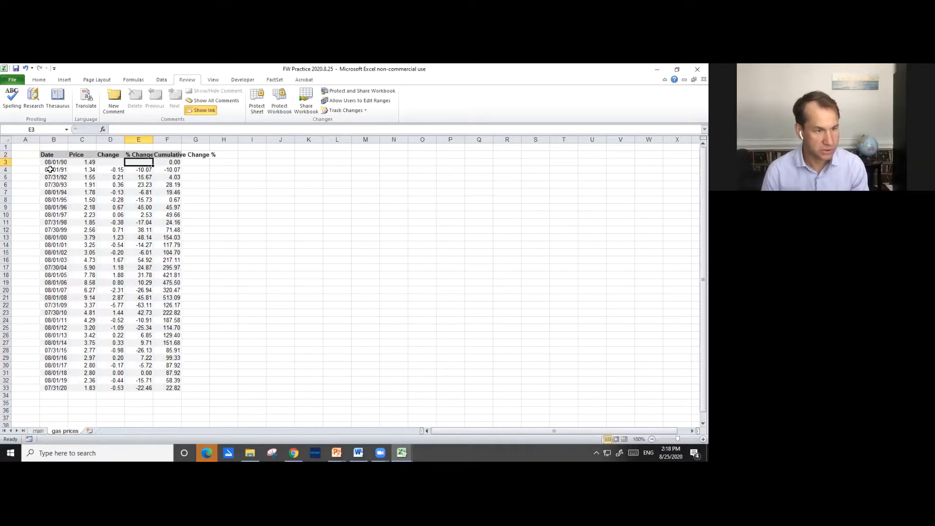
key(Down)
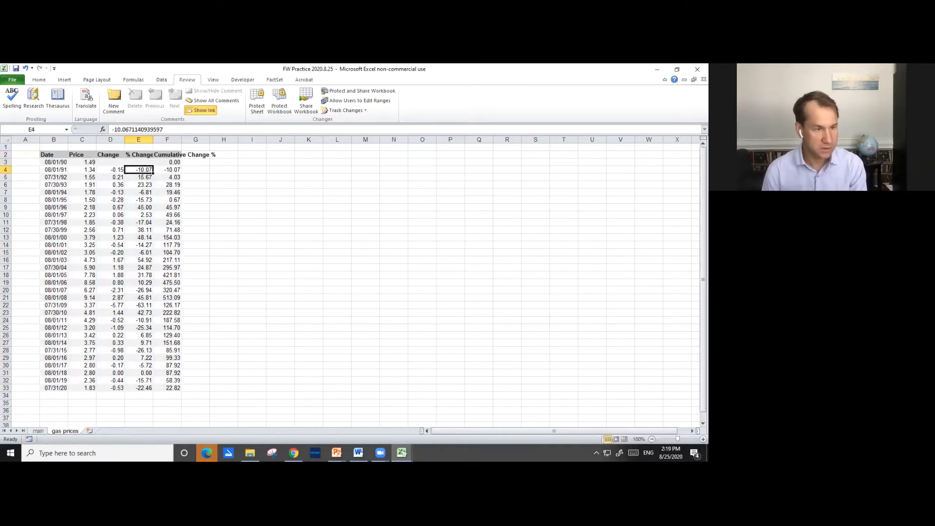
Replace the first % Change value in E4 with the formula =B4/B3-1 and format the cell as a percentage
text(=)
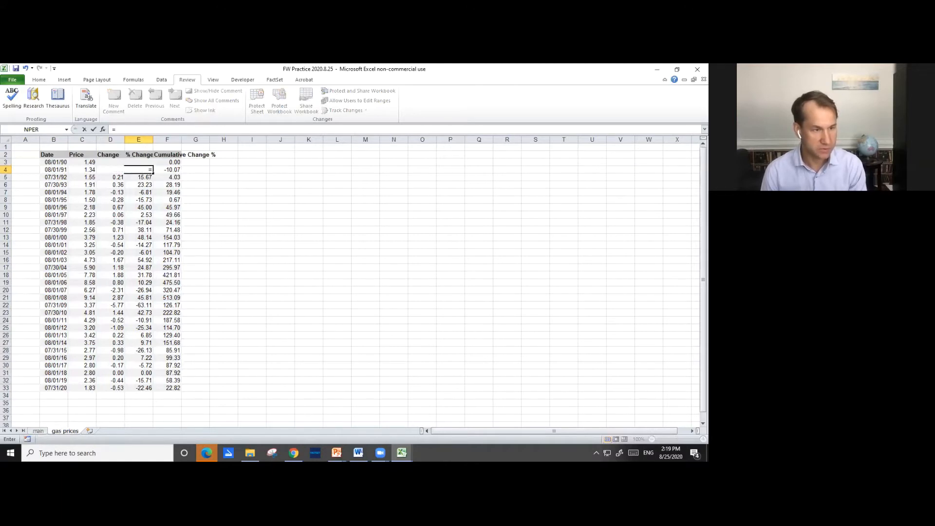
key(Left)
key(Left)
key(Left)
text(/)
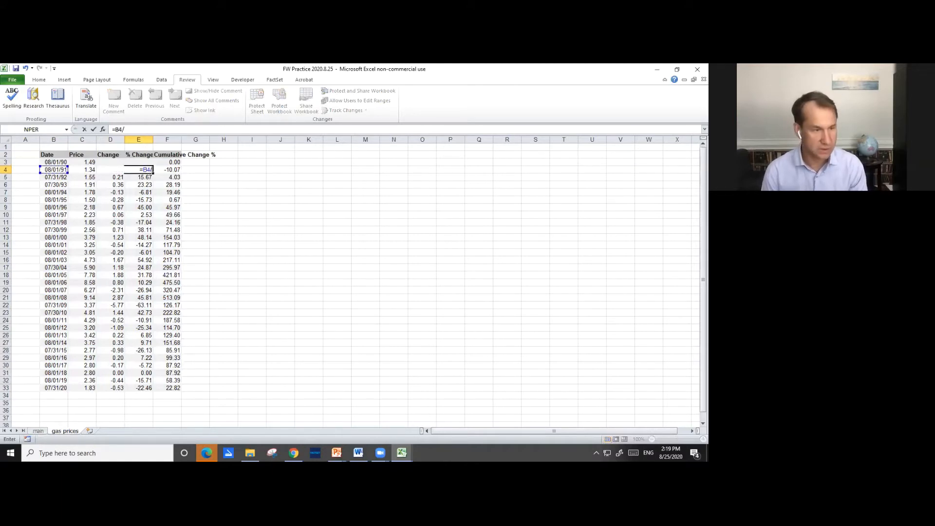
key(Left)
key(Left)
key(Up)
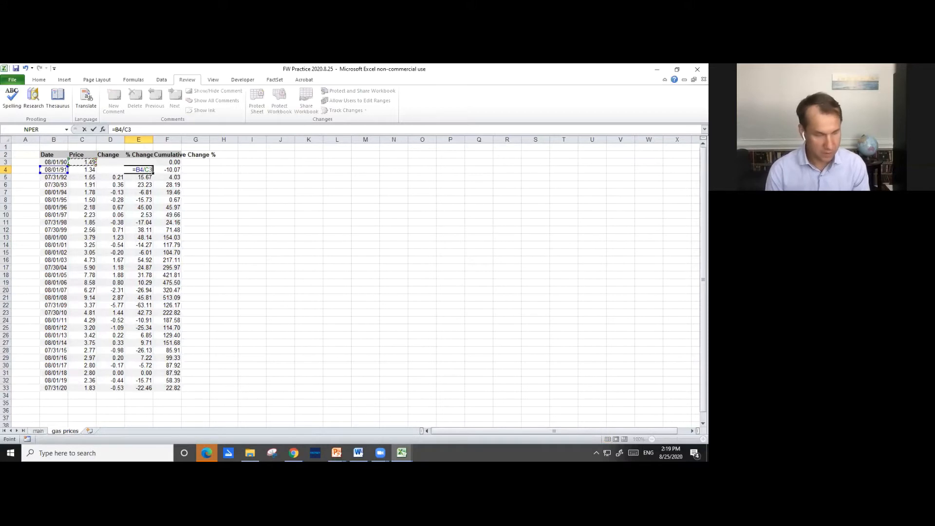
key(Left)
text(-)
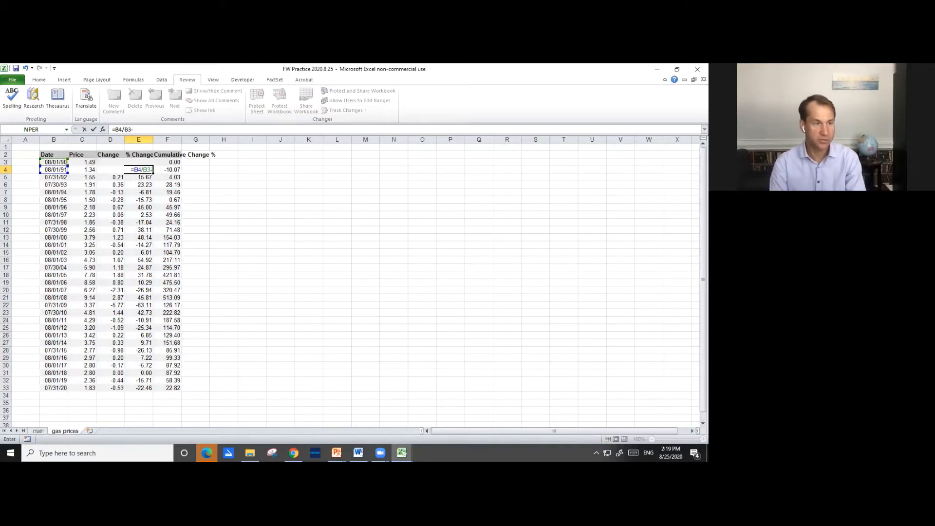
text(1)
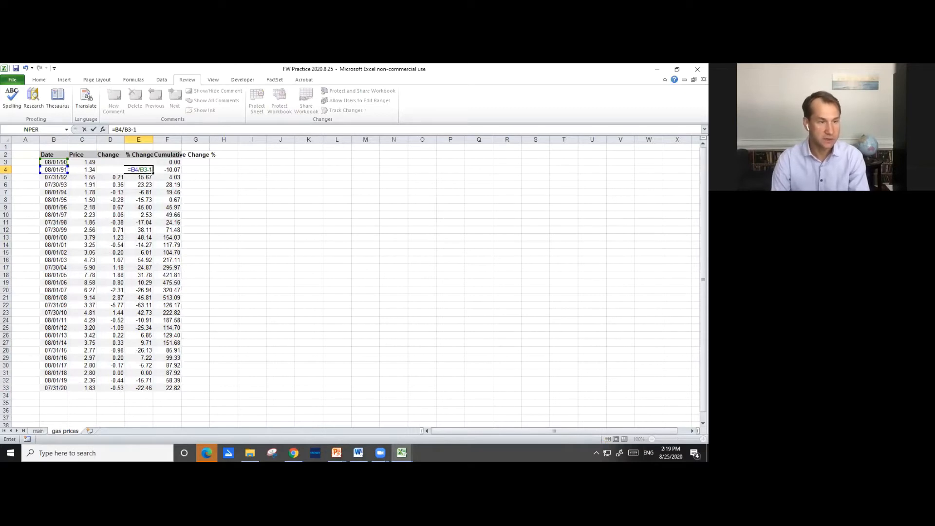
key(Return)
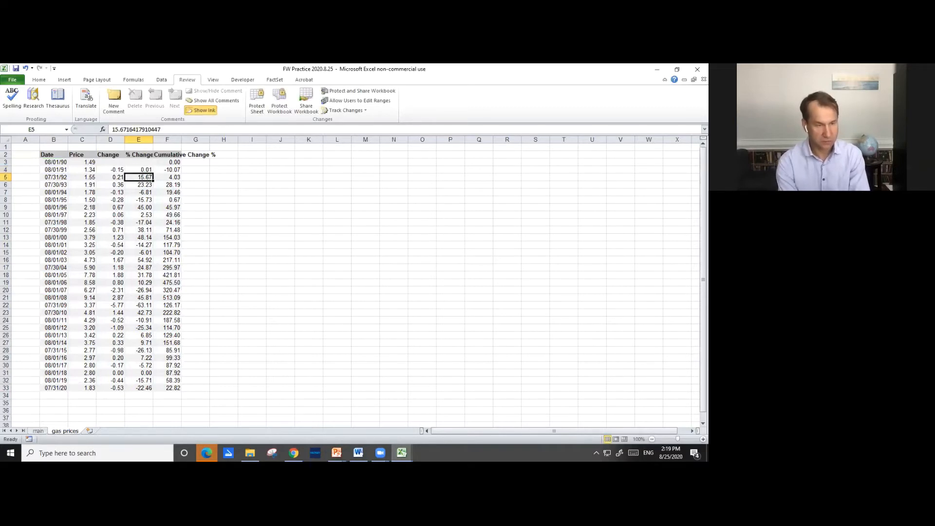
key(Up)
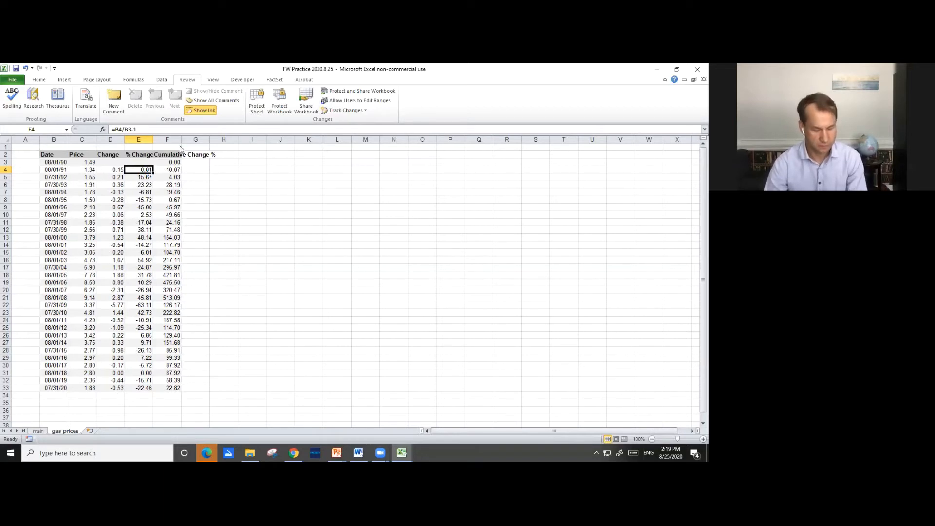
key(ctrl+shift+5)
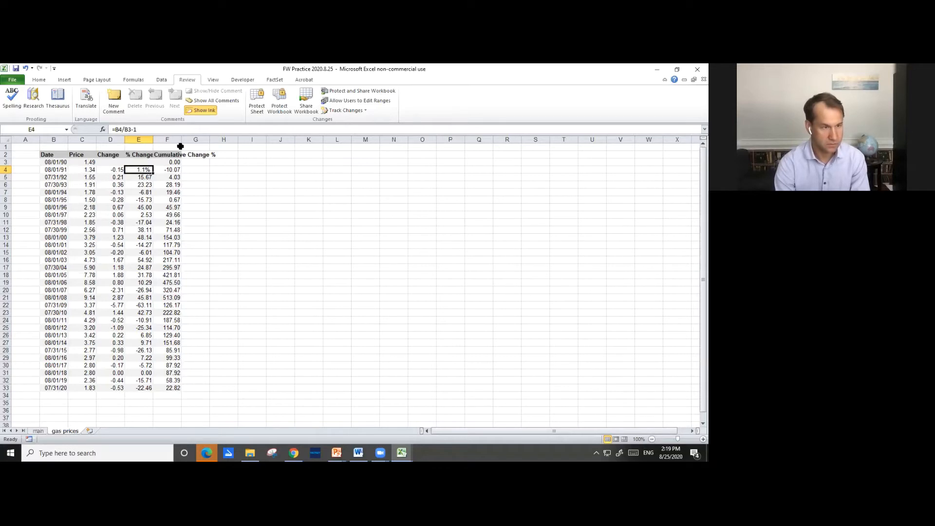
Correct the formula in E4 to reference the Price column, making it =C4/C3-1
key(F2)
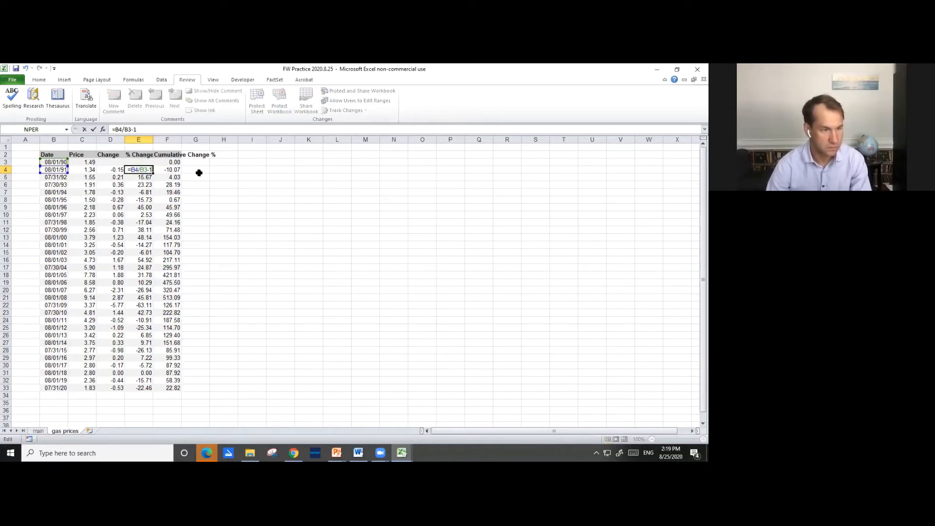
drag(72, 174, 85, 173)
drag(62, 165, 84, 165)
key(Return)
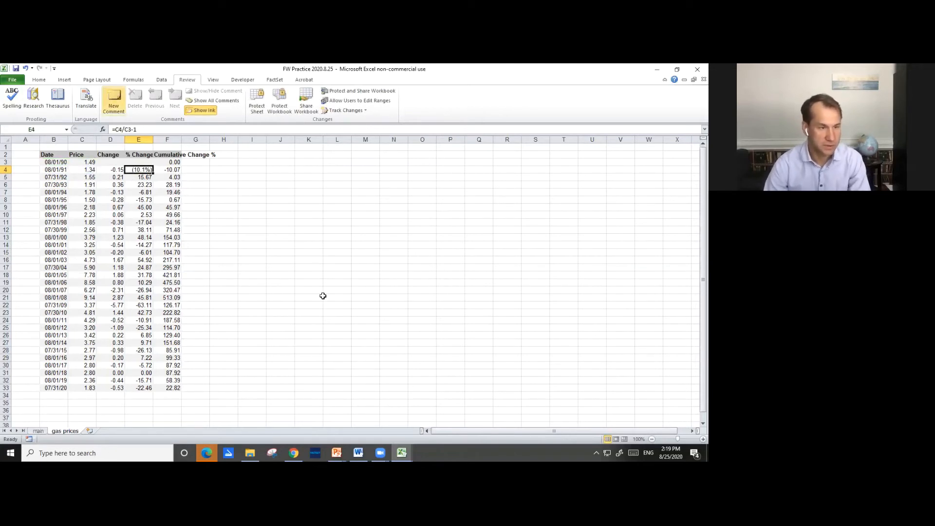
Copy the E4 percentage change formula down the rest of the % Change column through E33
key(ctrl+c)
key(Down)
key(ctrl+v)
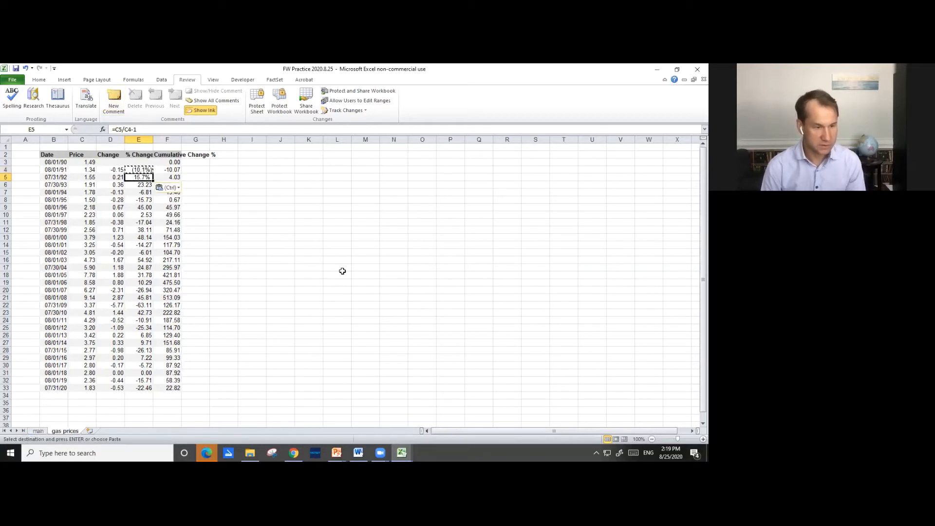
key(ctrl+c)
key(ctrl+shift+Down)
key(ctrl+v)
key(Escape)
key(shift+BackSpace)
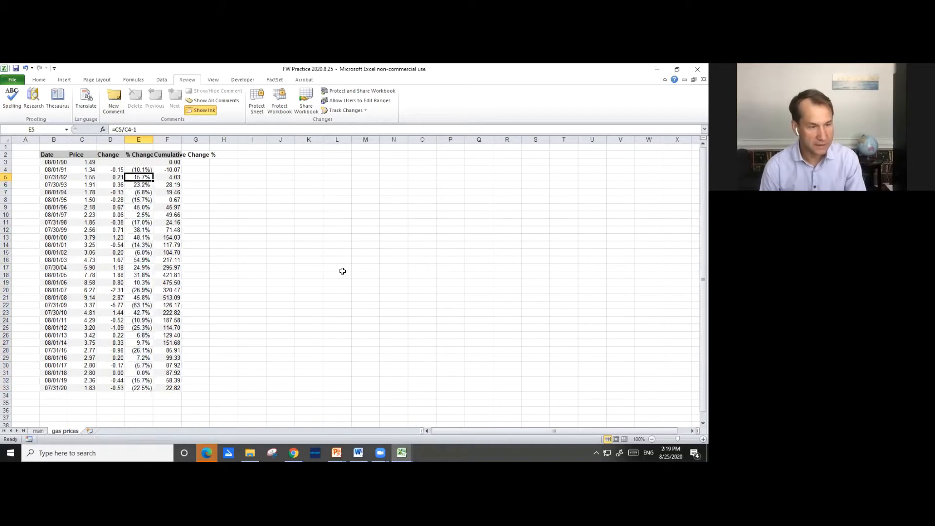
Add the row labels "Average" in B35 and "St Dev" in B36 below the price table
key(Down)
key(Down)
key(Down)
key(Down)
key(Down)
key(Down)
key(Down)
key(Down)
key(Down)
key(Down)
key(Down)
key(Down)
key(Down)
key(Down)
key(Down)
key(Down)
key(Down)
key(Down)
key(Down)
key(Down)
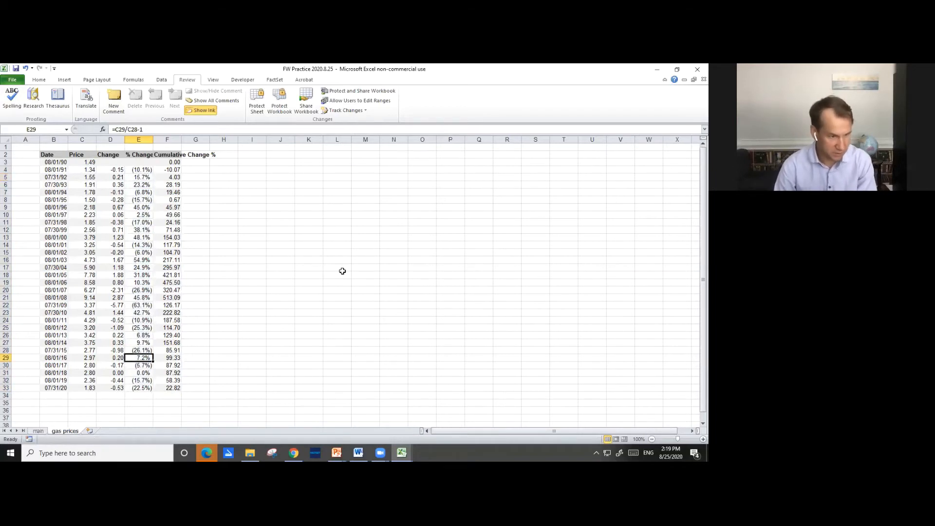
key(Down)
key(Down)
key(Down)
key(Down)
key(Down)
key(Down)
key(Left)
key(Left)
key(Left)
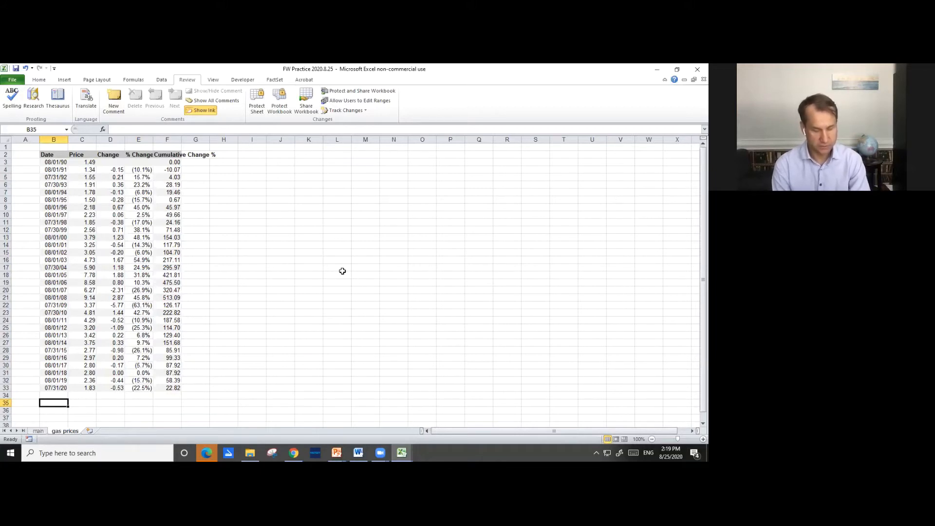
text(Average)
key(Return)
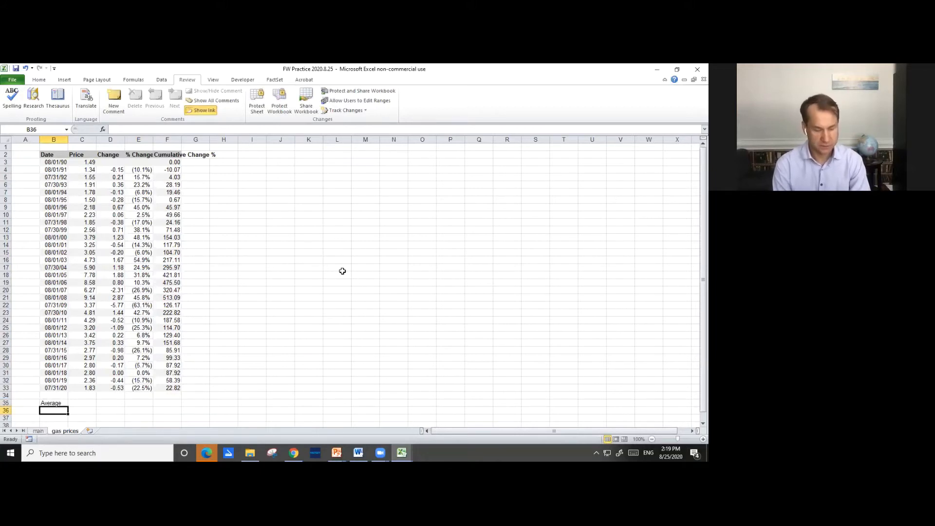
text(St Dev)
key(Return)
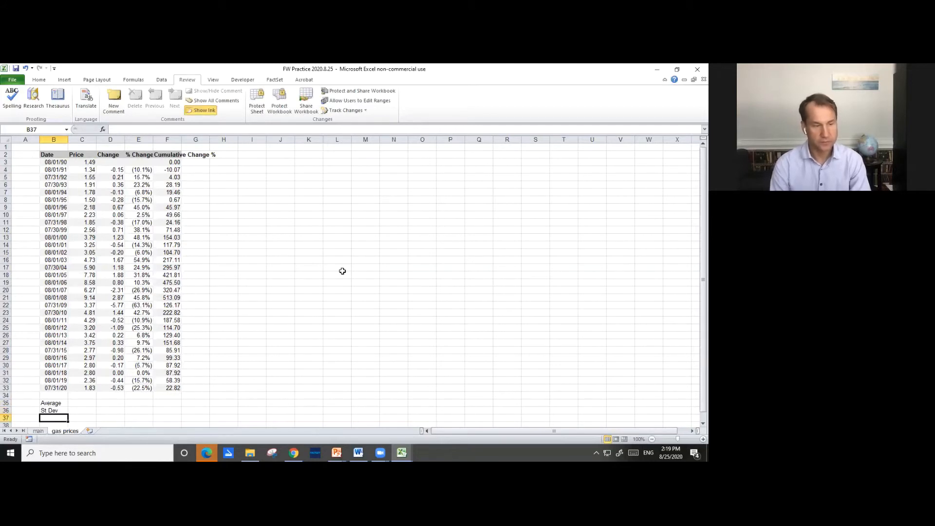
Calculate the average yearly price change in E35 with =AVERAGE(E4:E33) and check the range it covers
key(Up)
key(Up)
key(Right)
key(Right)
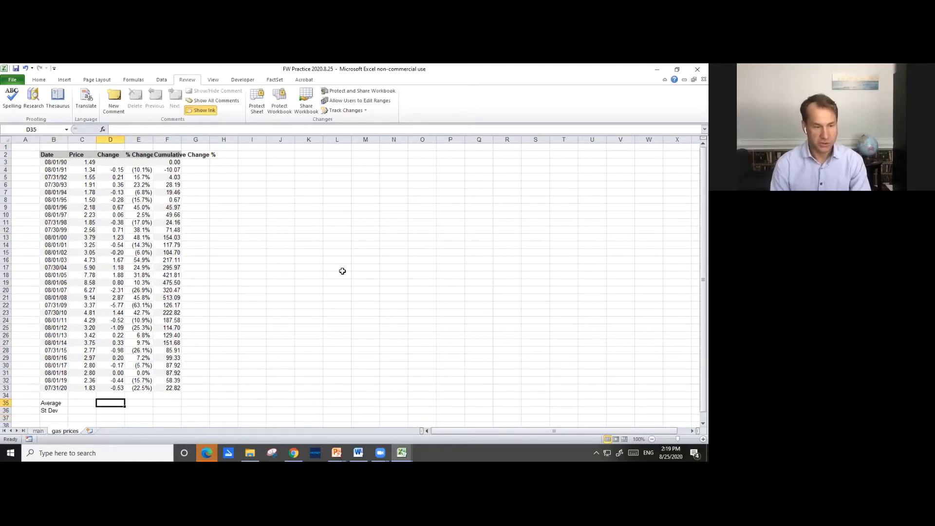
key(Right)
text(=)
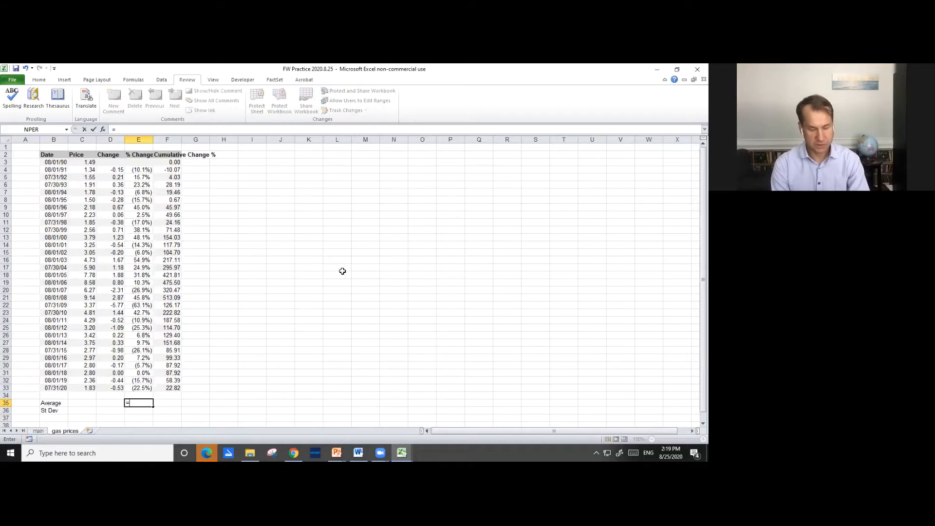
text(aver)
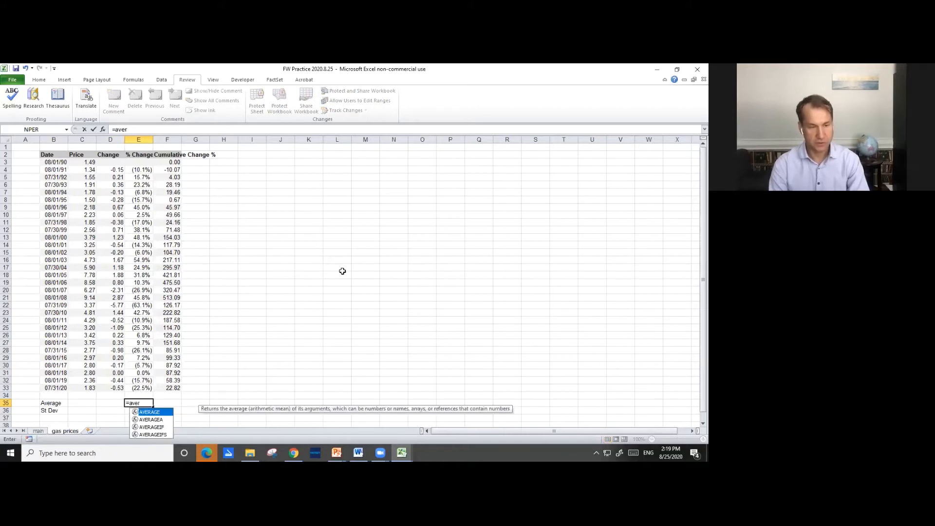
text(age()
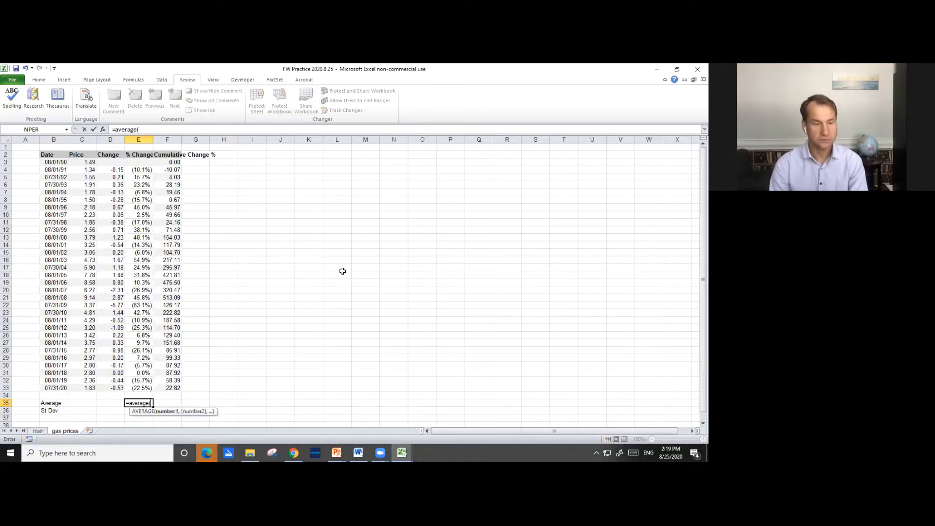
key(ctrl+Up)
key(ctrl+shift+Up)
text())
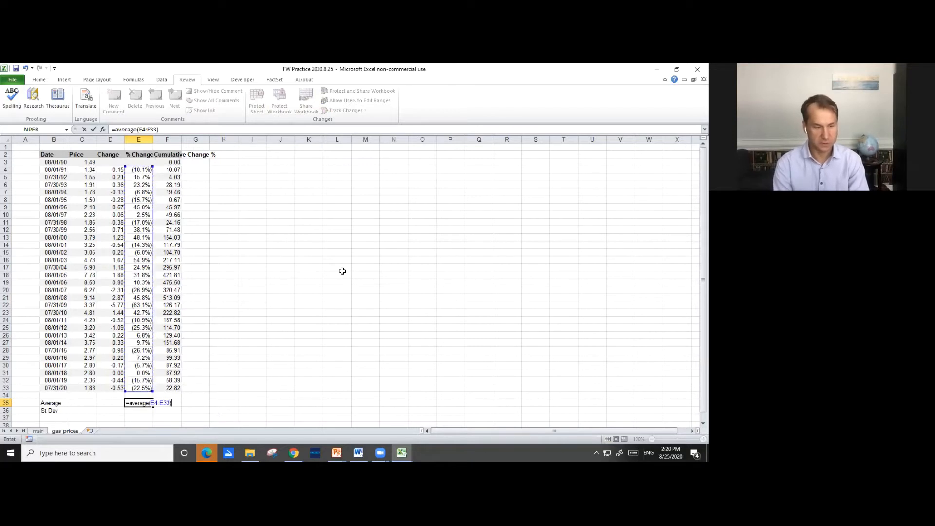
key(Return)
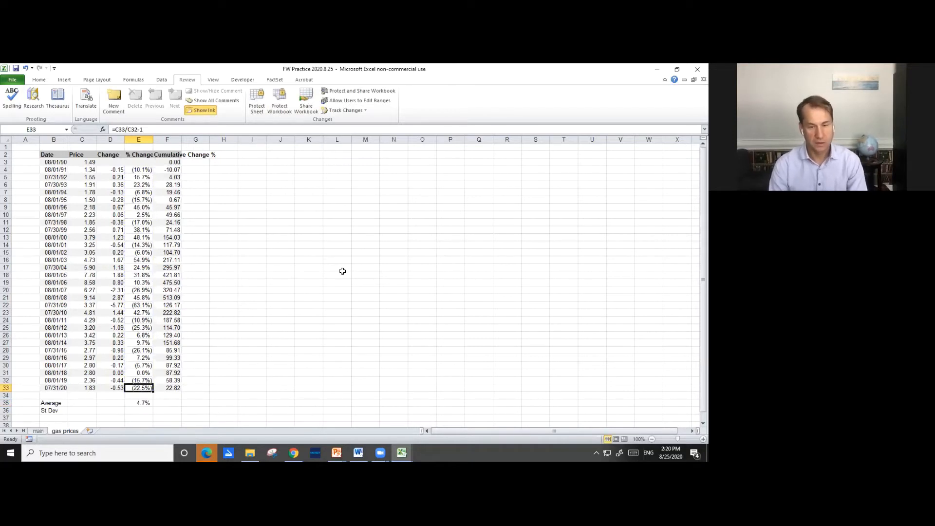
key(ctrl+shift+Up)
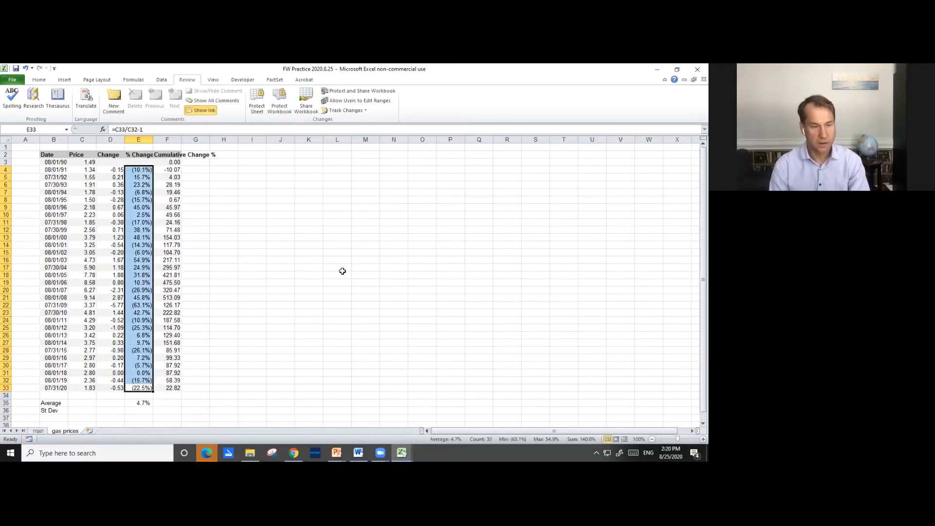
Calculate the sample standard deviation of the yearly price changes in E36 with =STDEV.S(E4:E33)
key(Down)
key(Down)
key(Down)
text(=)
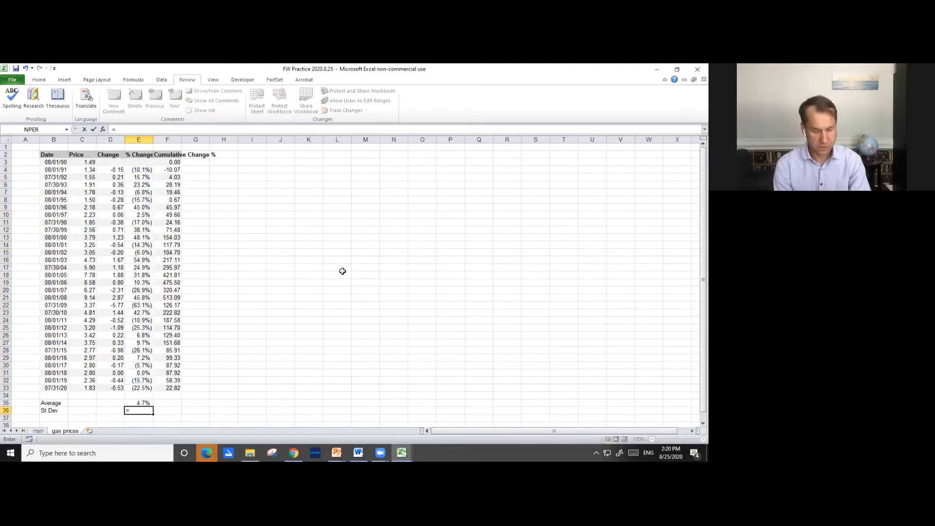
text(st)
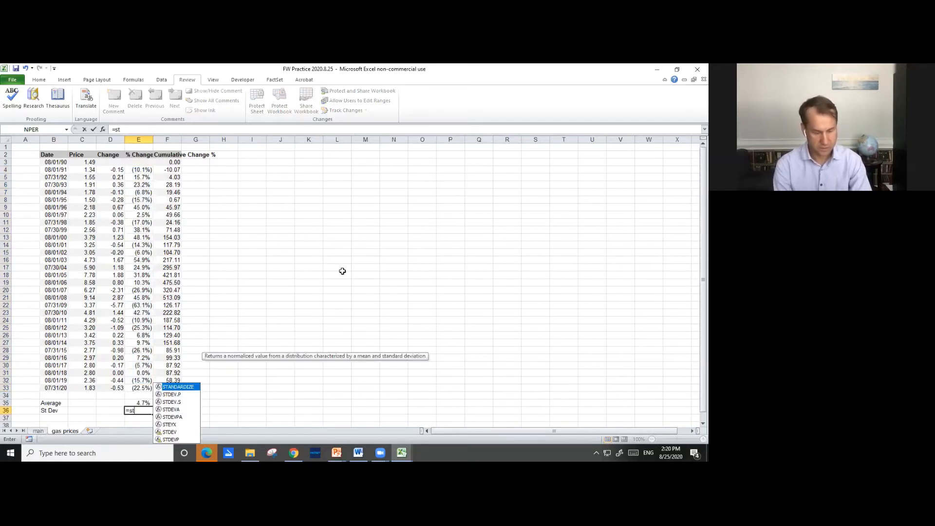
text(de)
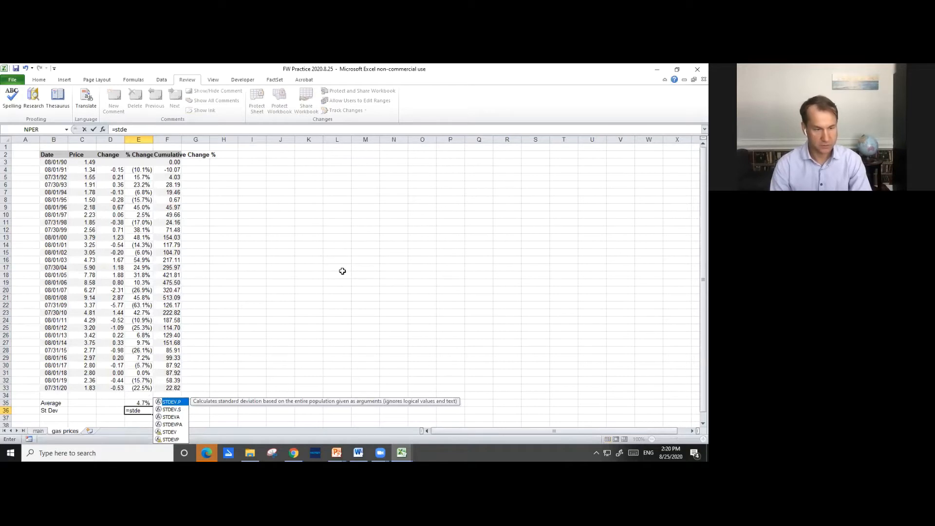
key(Down)
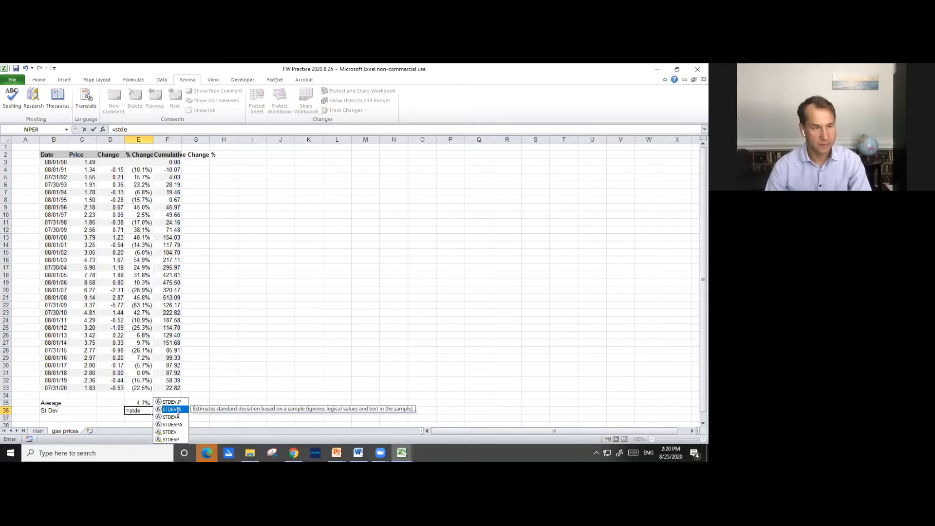
key(Tab)
drag(139, 169, 143, 388)
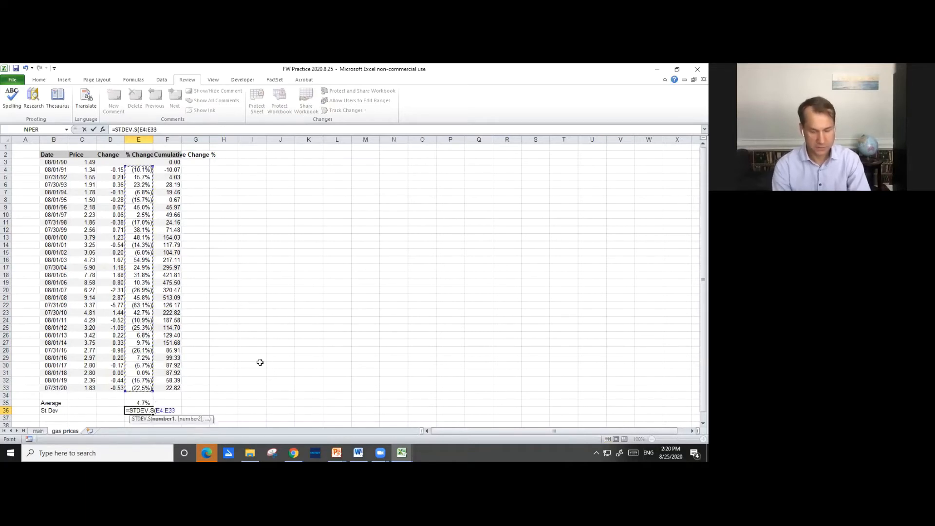
key(Return)
key(Up)
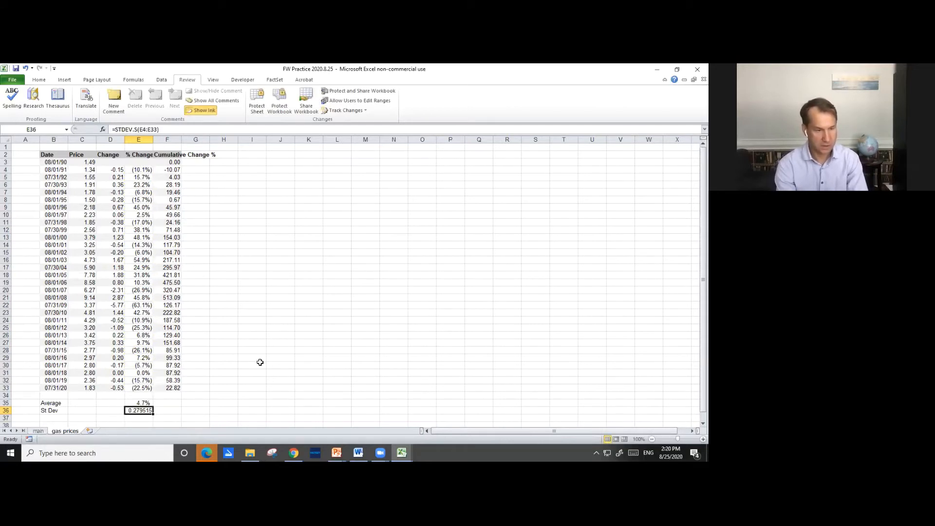
key(ctrl+5)
key(ctrl+z)
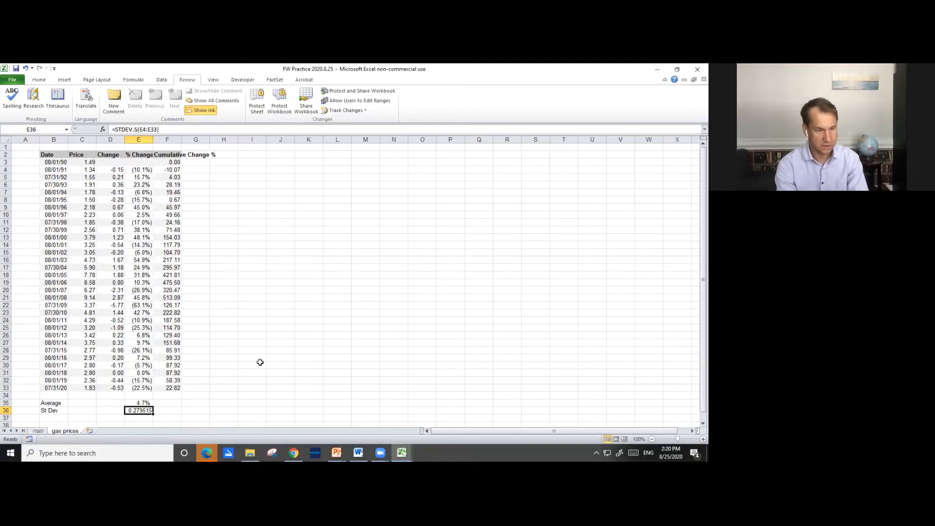
Apply the percentage format of the average in E35 to the standard deviation in E36 by pasting formats only
text(%)
key(Escape)
key(Up)
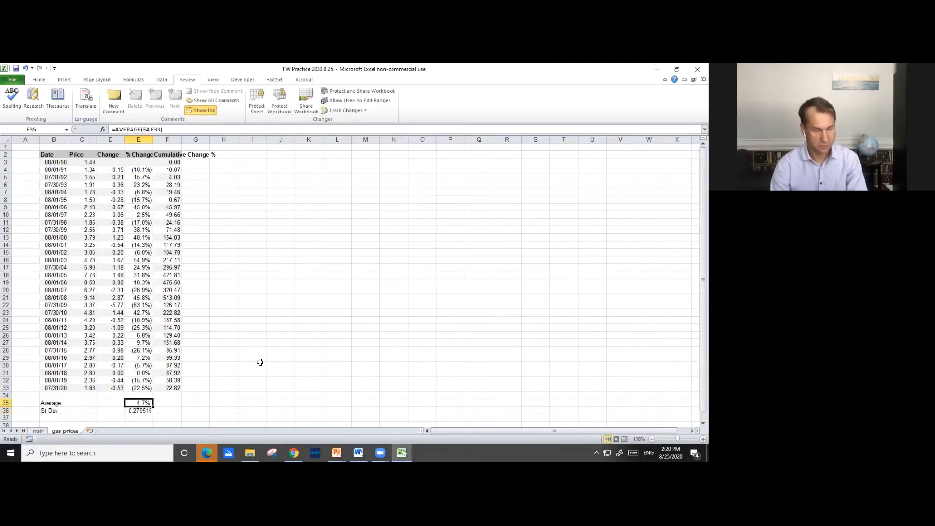
key(ctrl+c)
key(Down)
key(ctrl+alt+v)
key(t)
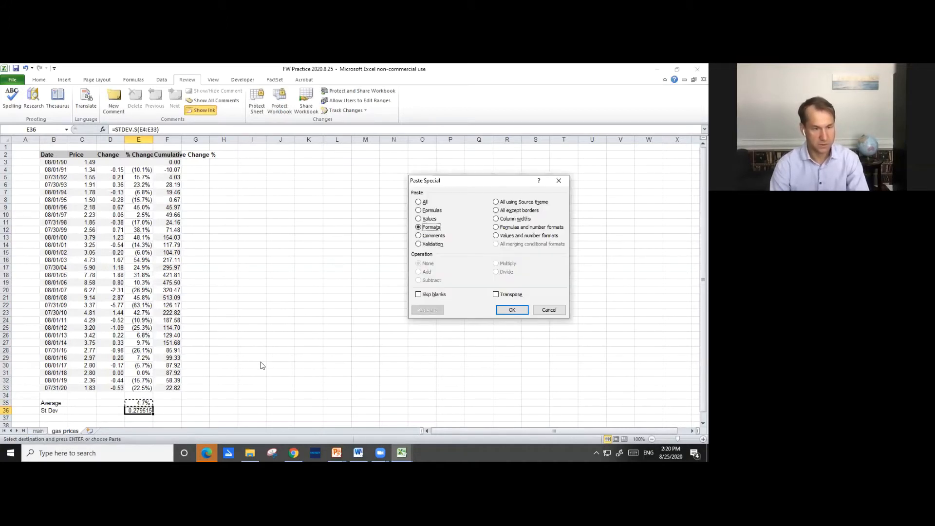
key(Return)
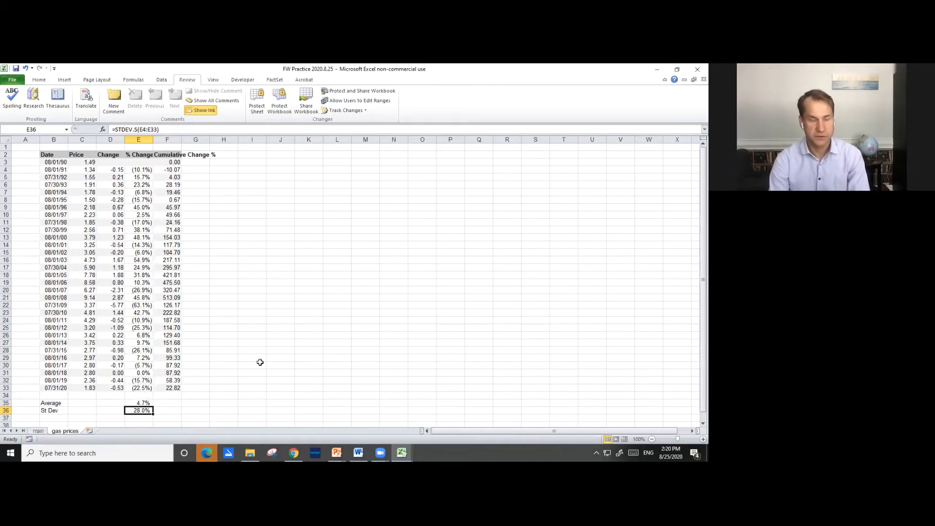
Link the current gas price input in F6 of the main sheet to the latest price, ='gas prices'!C33
key(ctrl+Page_Up)
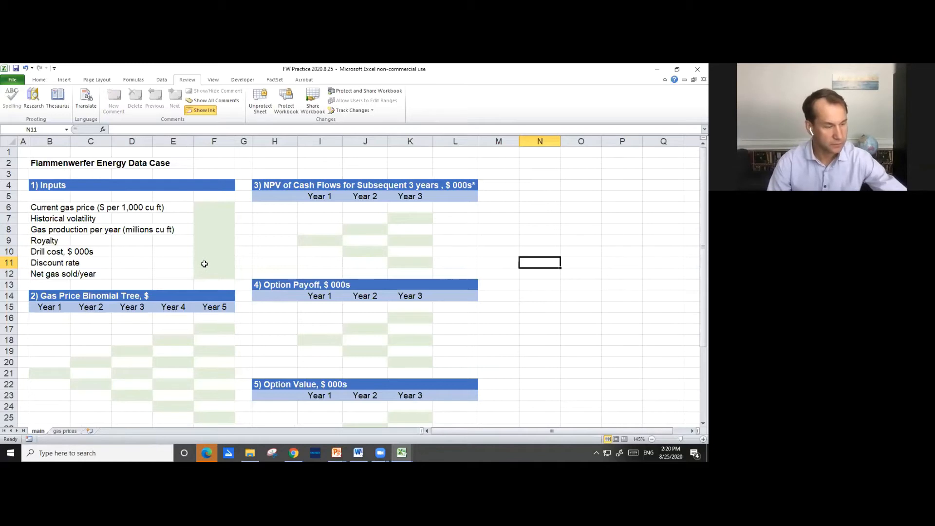
click(216, 210)
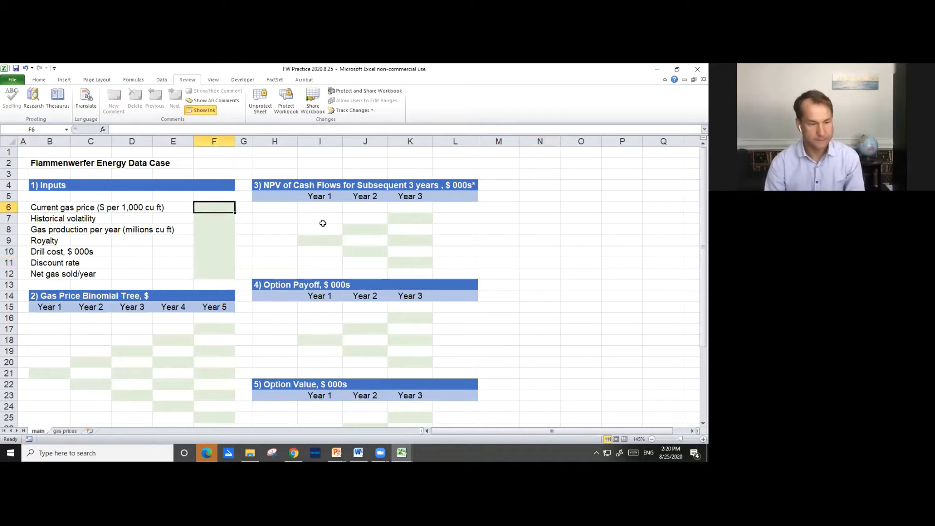
text(=)
key(ctrl+Page_Down)
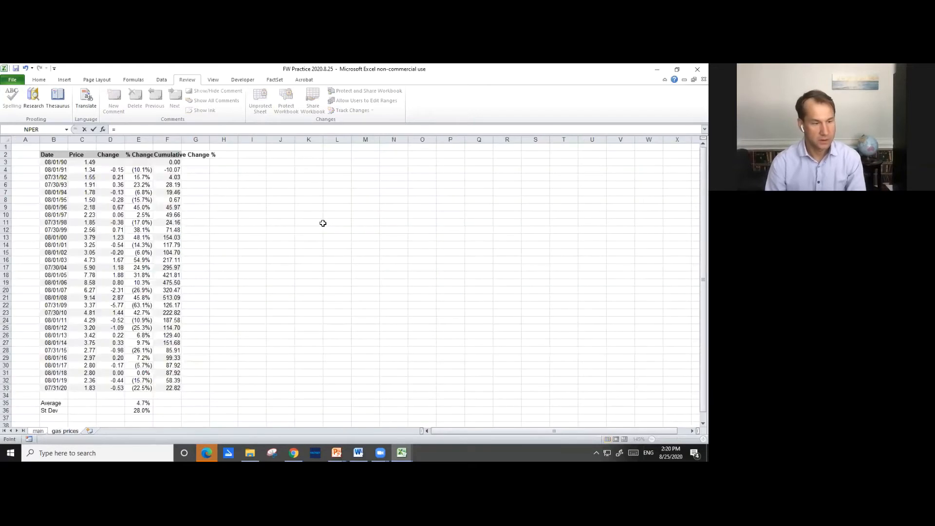
key(Down)
key(Down)
key(Down)
key(Down)
key(Down)
key(Down)
key(Down)
key(Down)
key(Down)
key(Down)
key(Down)
key(Down)
key(Down)
key(Down)
key(Down)
key(Down)
key(Down)
key(Down)
key(Down)
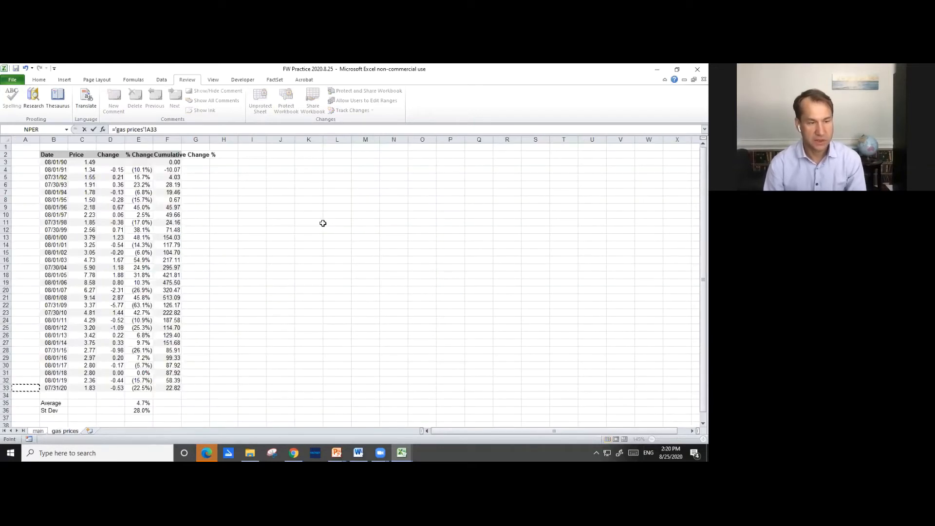
key(Right)
key(Right)
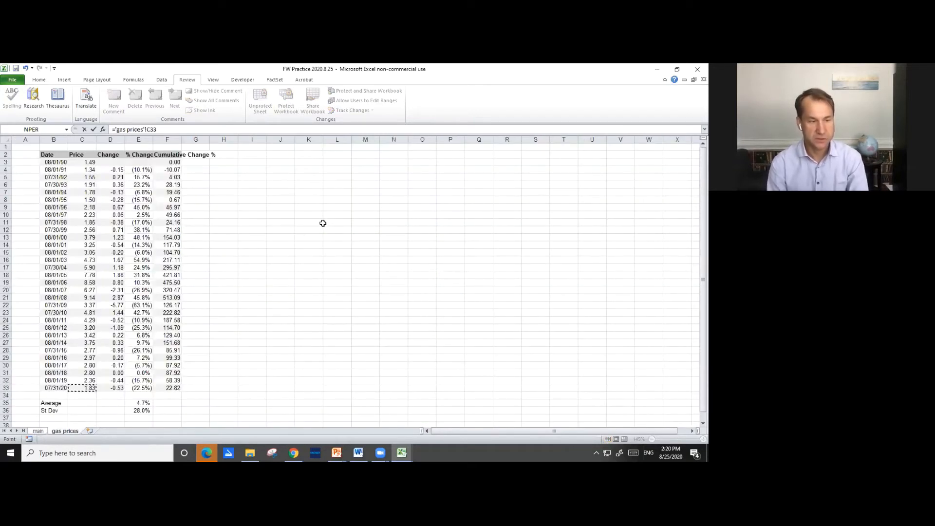
key(Return)
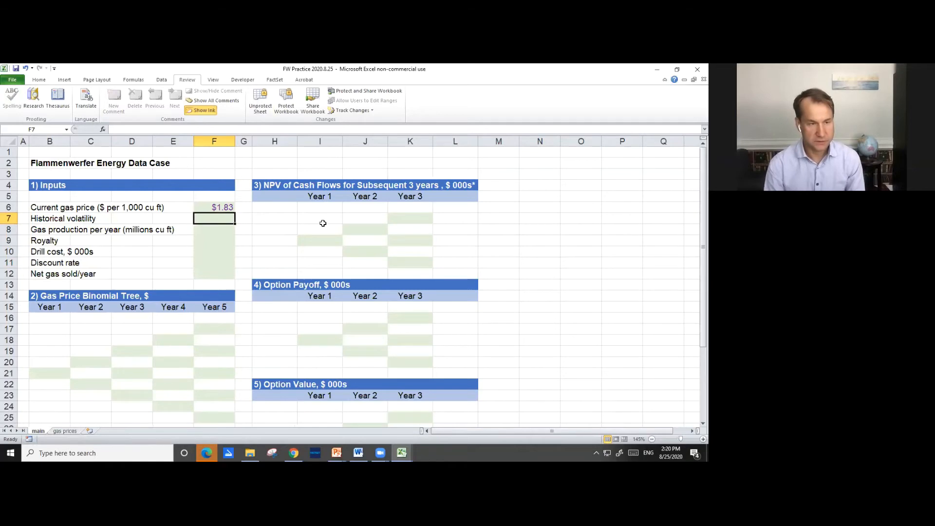
Link the historical volatility input in F7 of the main sheet to the standard deviation, ='gas prices'!E36
text(=)
key(ctrl+Page_Down)
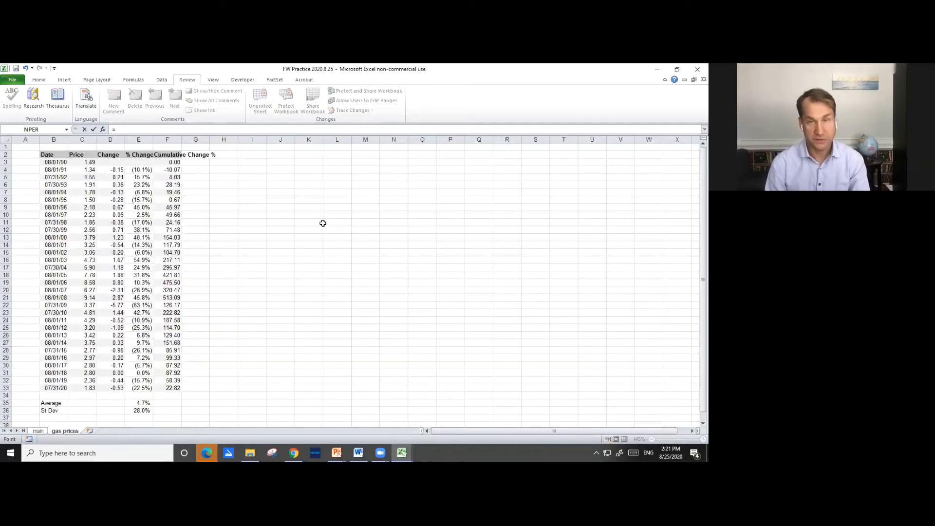
key(Down)
key(Right)
key(ctrl+Down)
key(ctrl+Down)
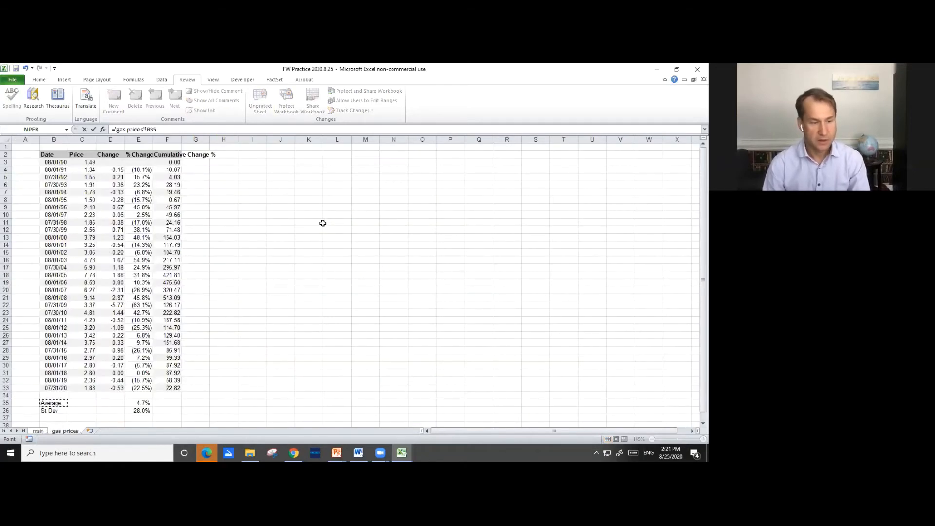
key(Right)
key(Right)
key(Right)
key(Down)
key(Return)
key(Up)
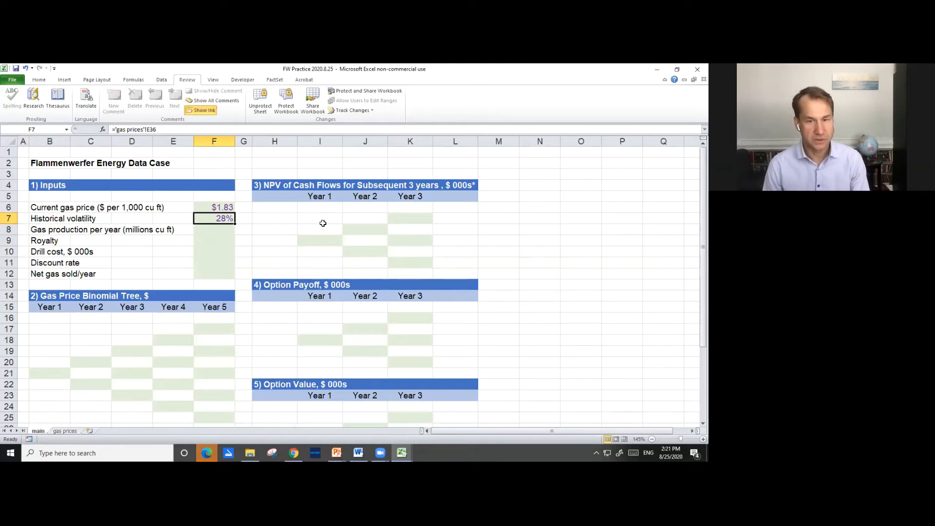
Enter 500 as the yearly gas production in F8 and 12.5% as the royalty in F9
key(Down)
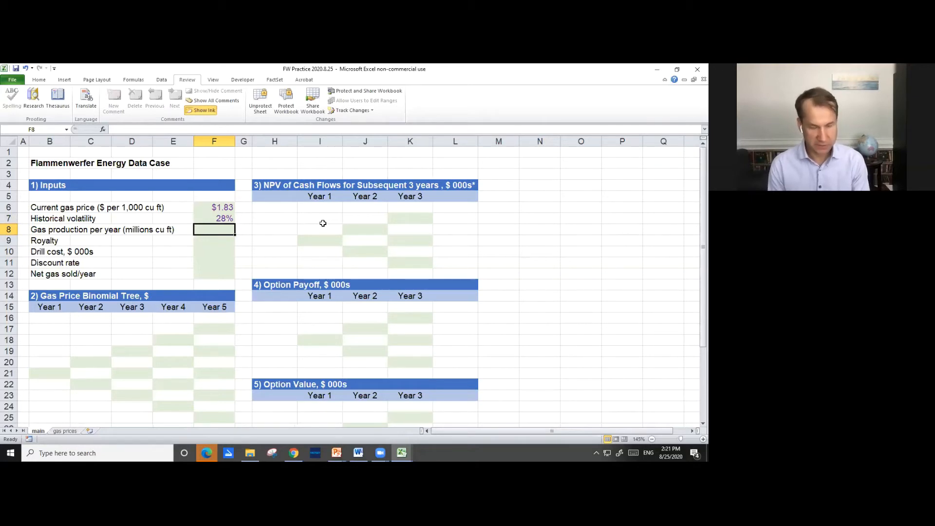
text(500)
key(Return)
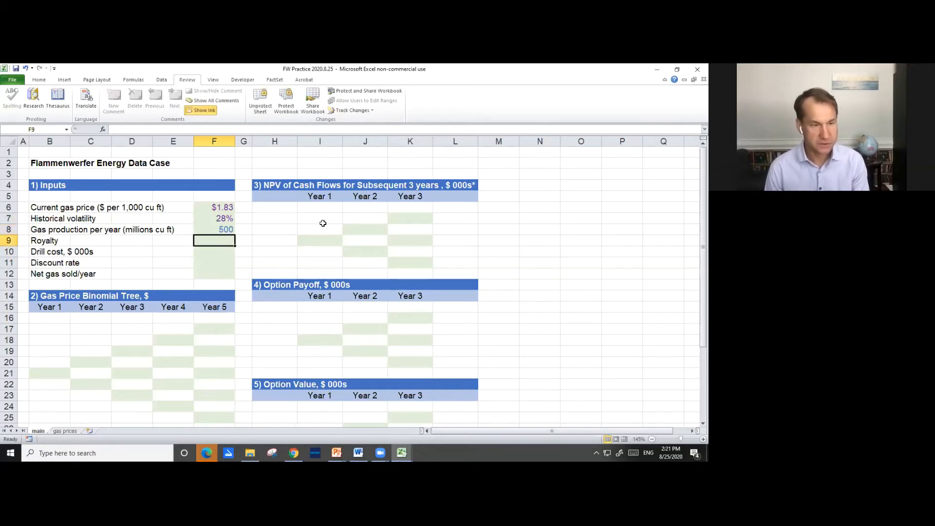
text(1)
key(Escape)
key(Up)
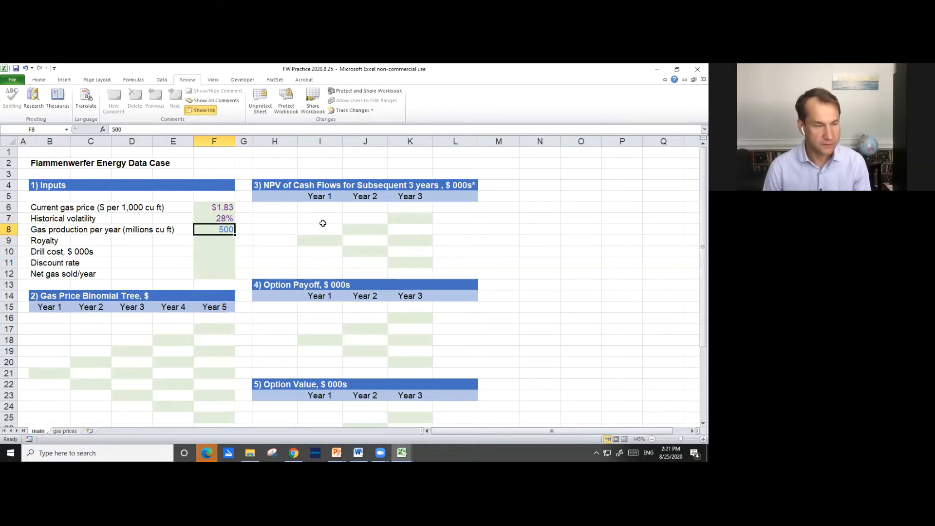
key(Down)
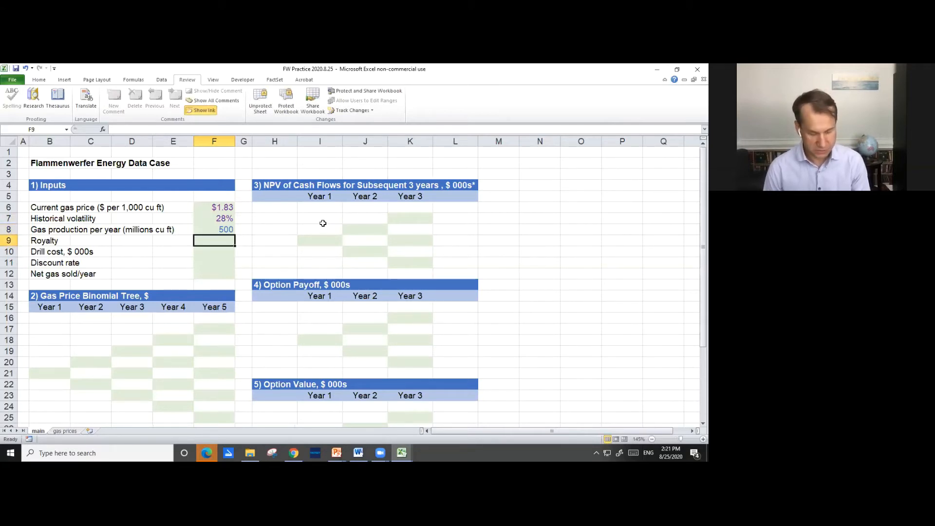
text(12.5)
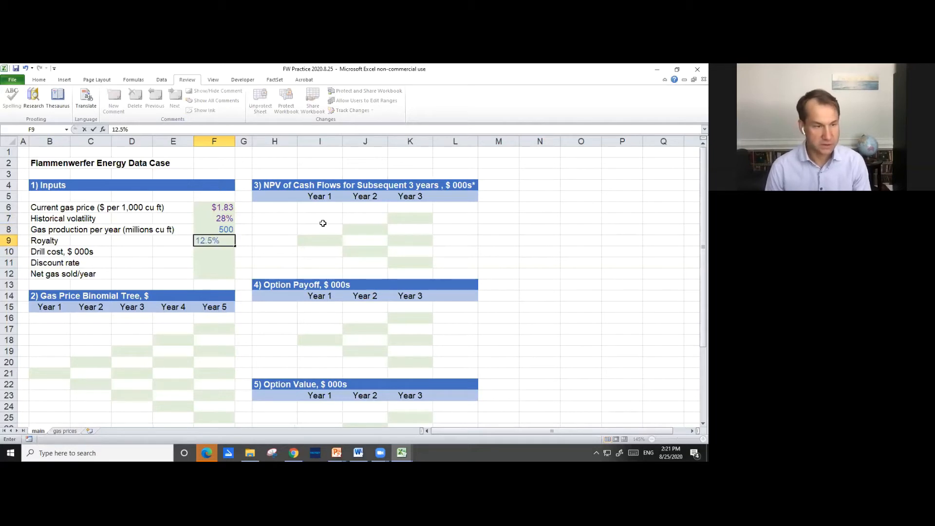
key(Return)
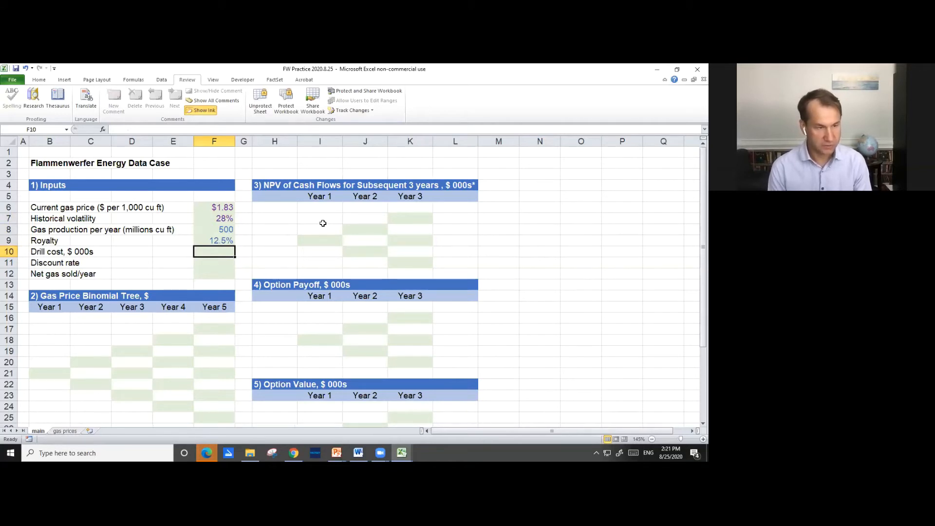
Enter 2500 as the drill cost in F10 and 20% as the discount rate in F11
text(2)
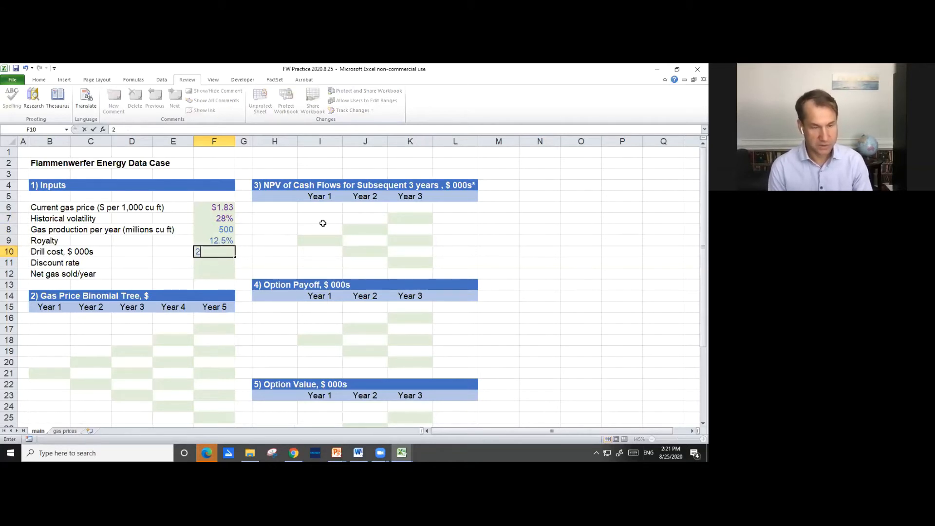
text(5)
key(Return)
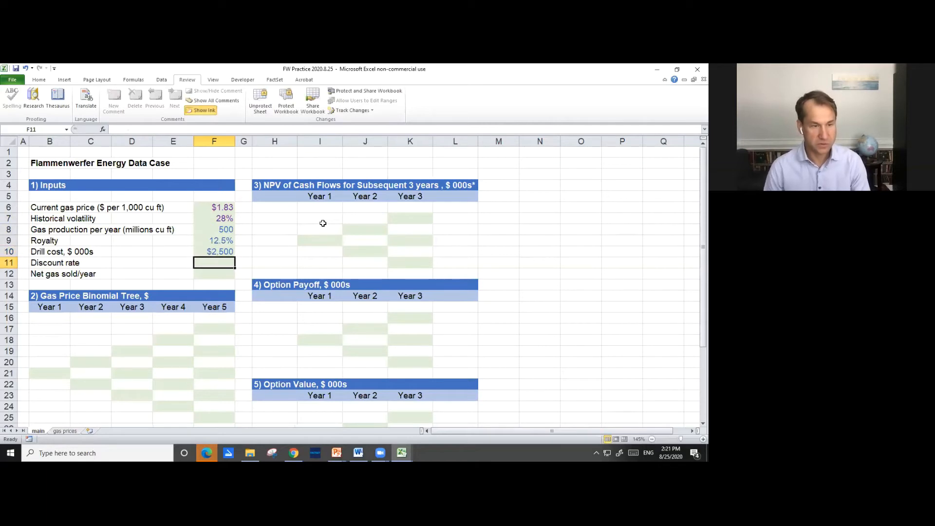
key(Up)
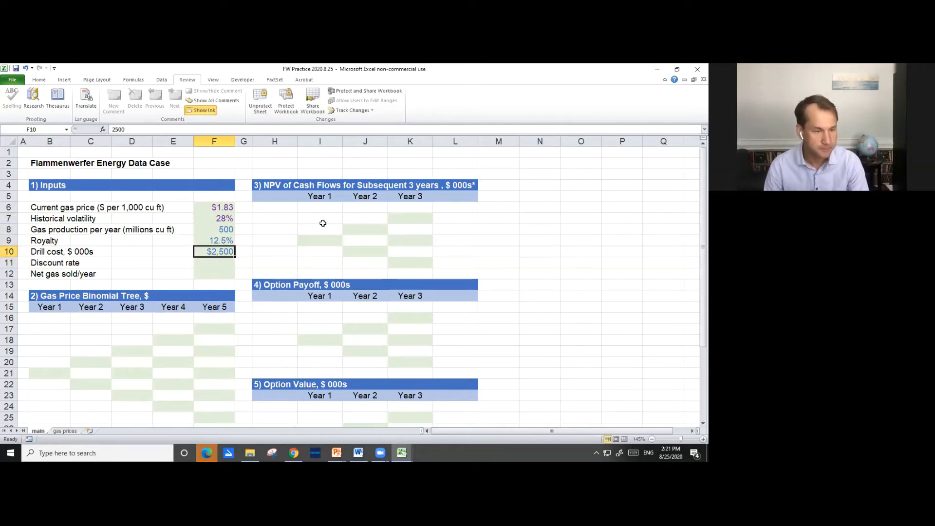
key(Down)
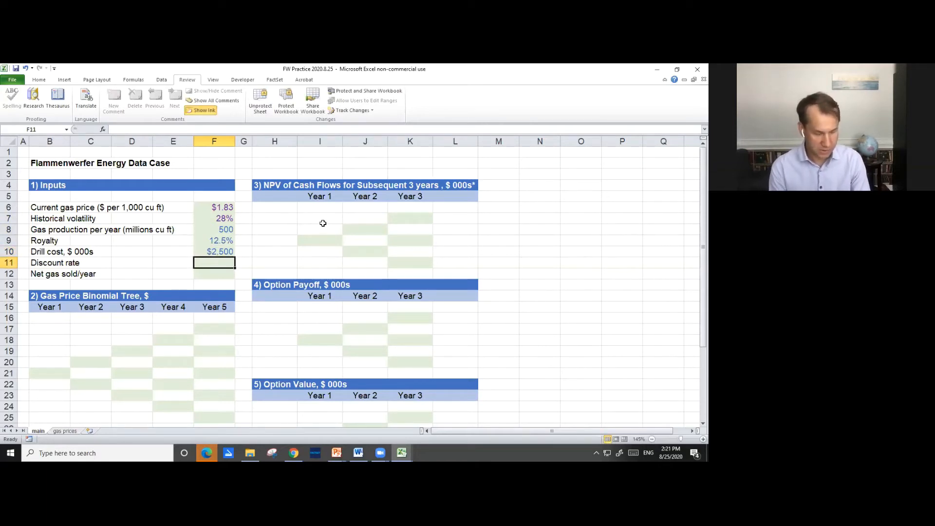
text(2)
text(0)
key(Return)
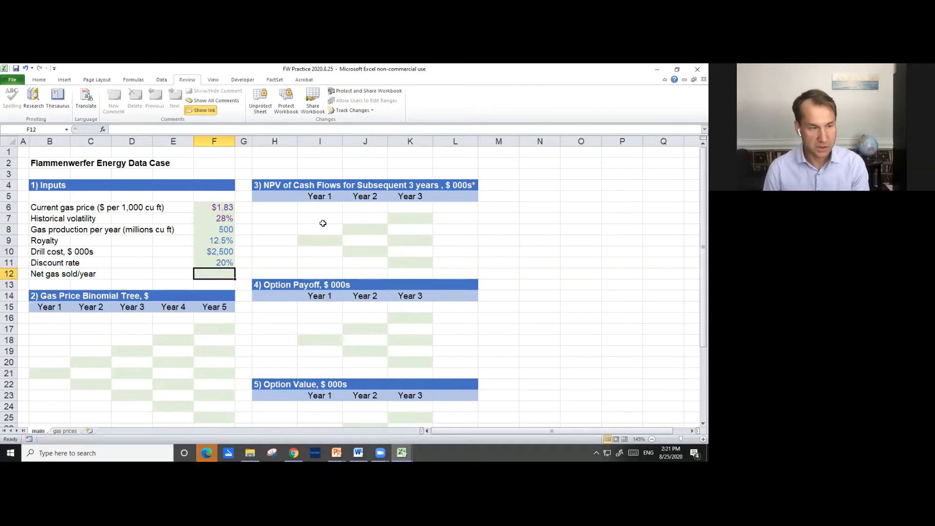
Calculate the net gas sold per year in F12 with =F8*(1-F9)
text(=)
key(Up)
key(Up)
key(Up)
key(Up)
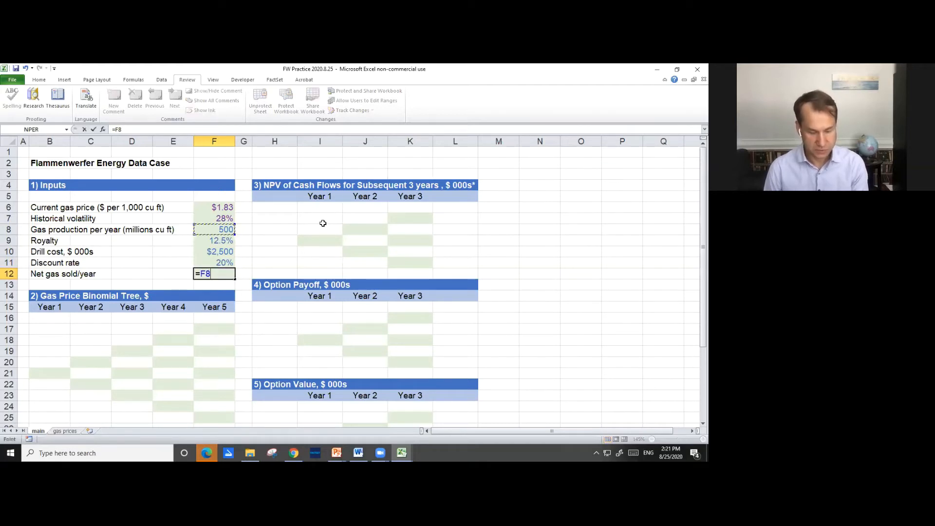
text(*()
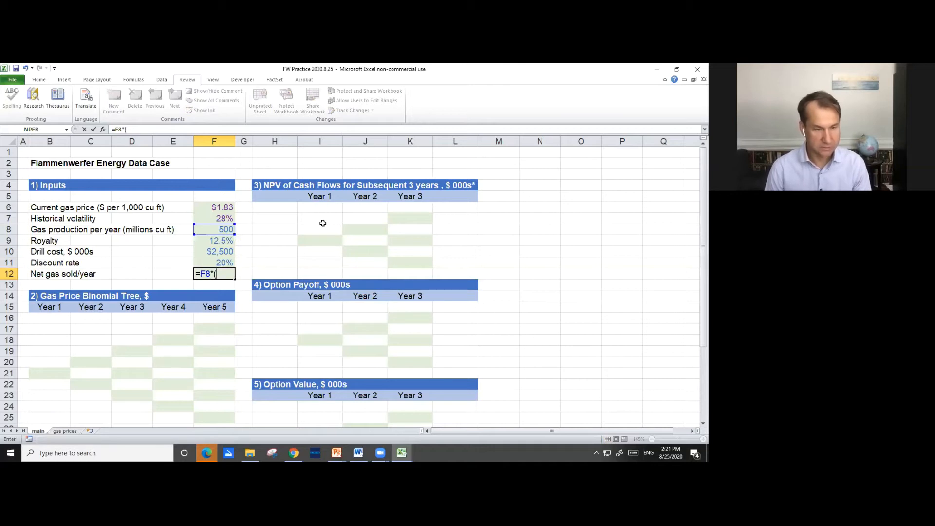
text(1)
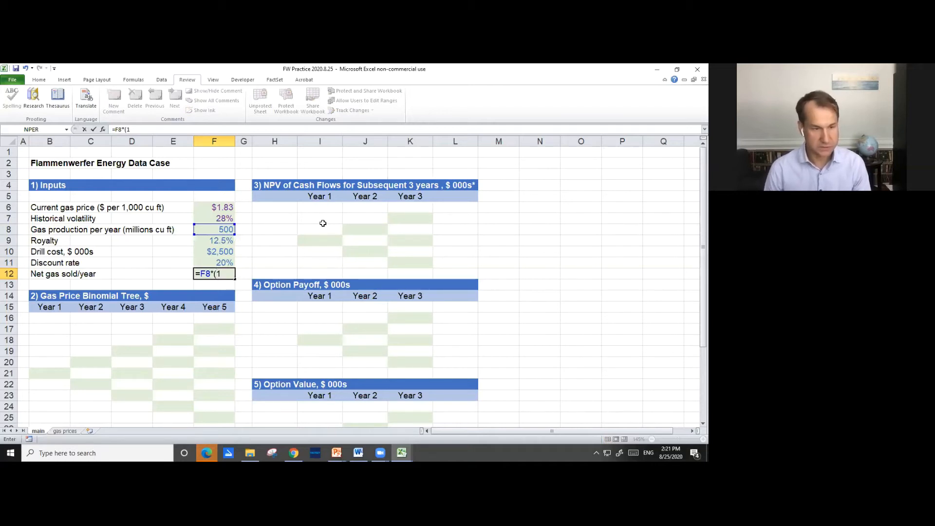
text(-)
key(Up)
key(Up)
key(Up)
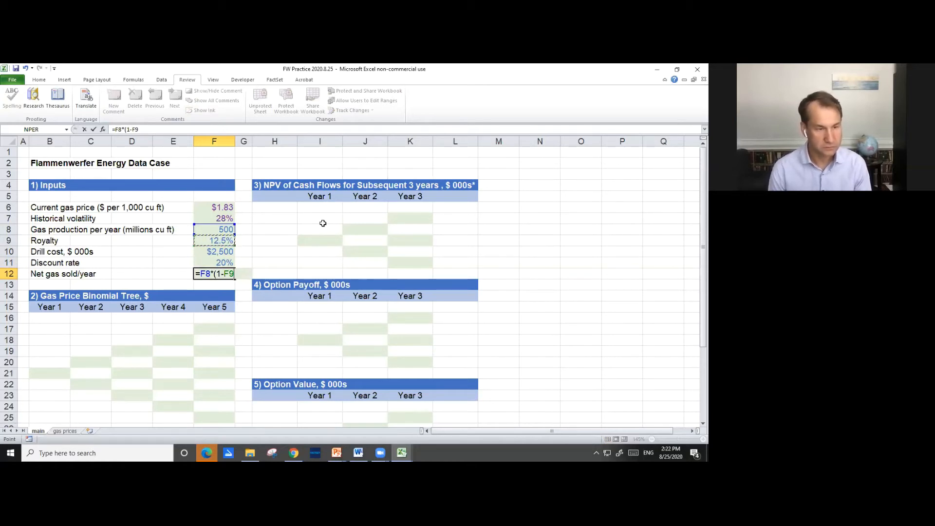
key(ctrl+Return)
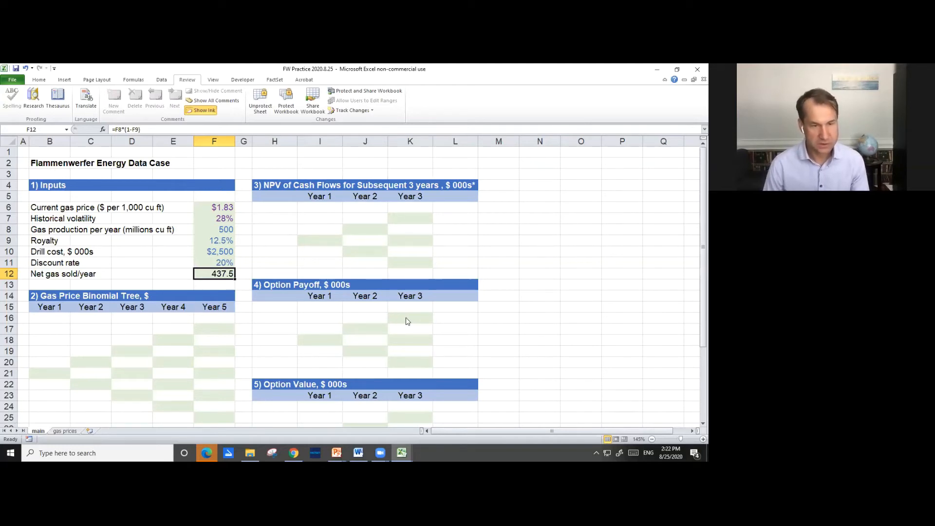
Switch to the PowerPoint slide show and read the "Step 2: Binomial Tree" instructions for modelling gas prices
key(alt+Tab)
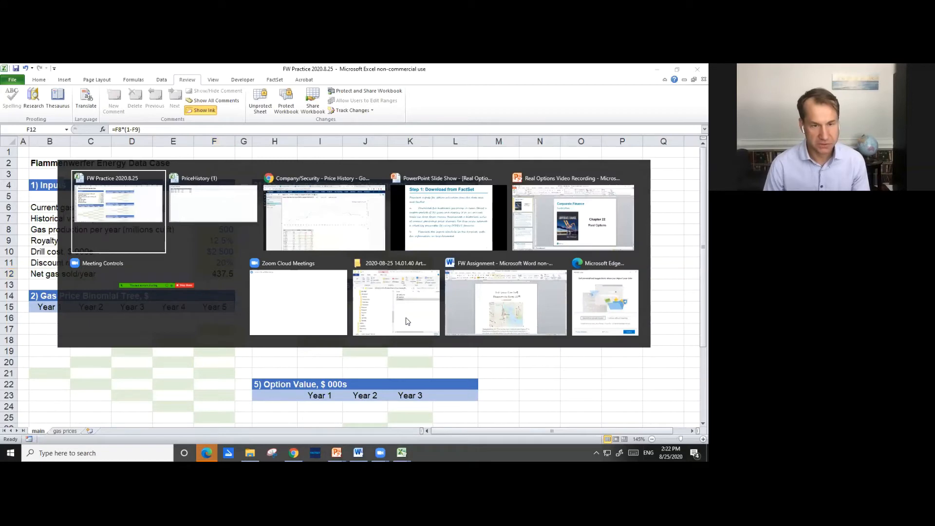
key(alt+Tab)
key(alt+Tab)
key(alt+Tab)
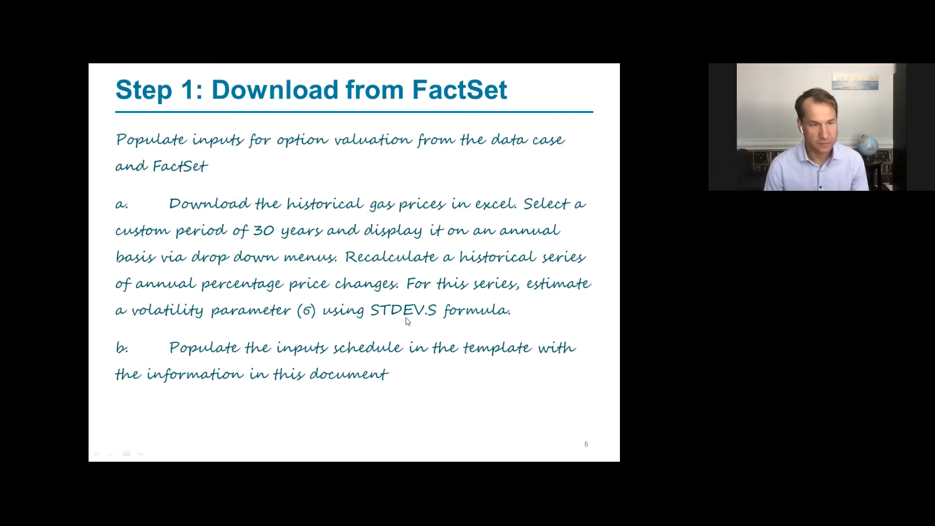
key(Right)
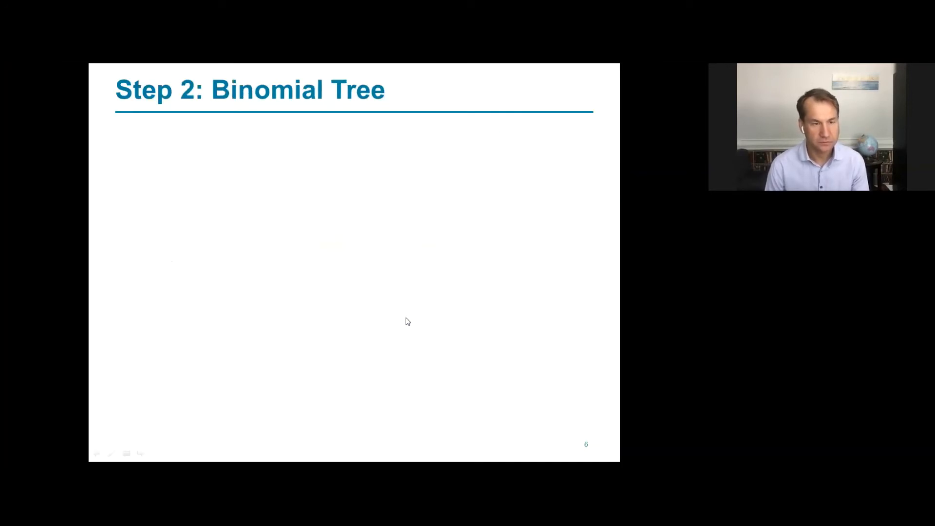
key(Right)
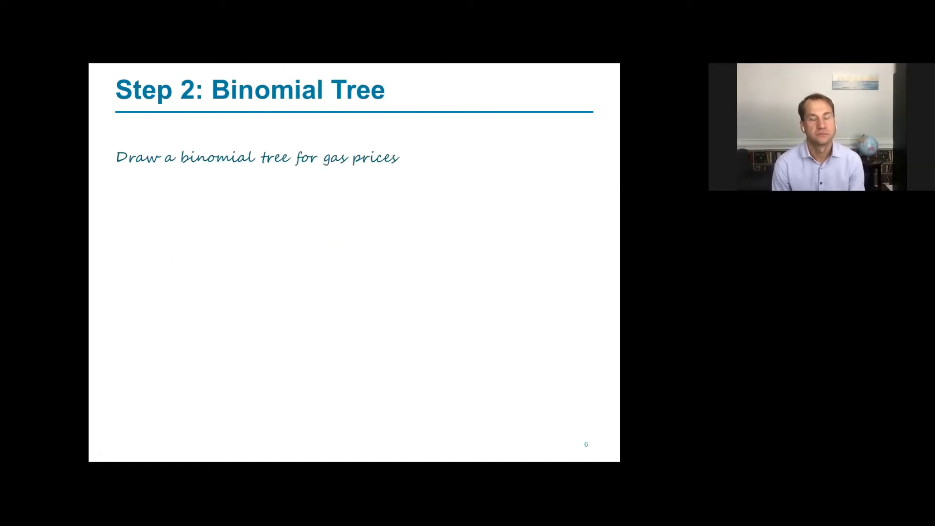
key(Right)
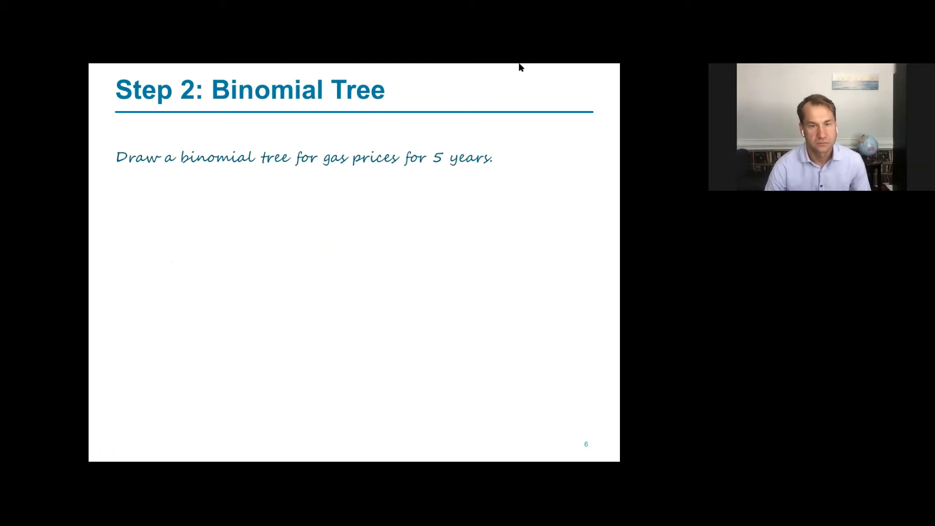
key(Right)
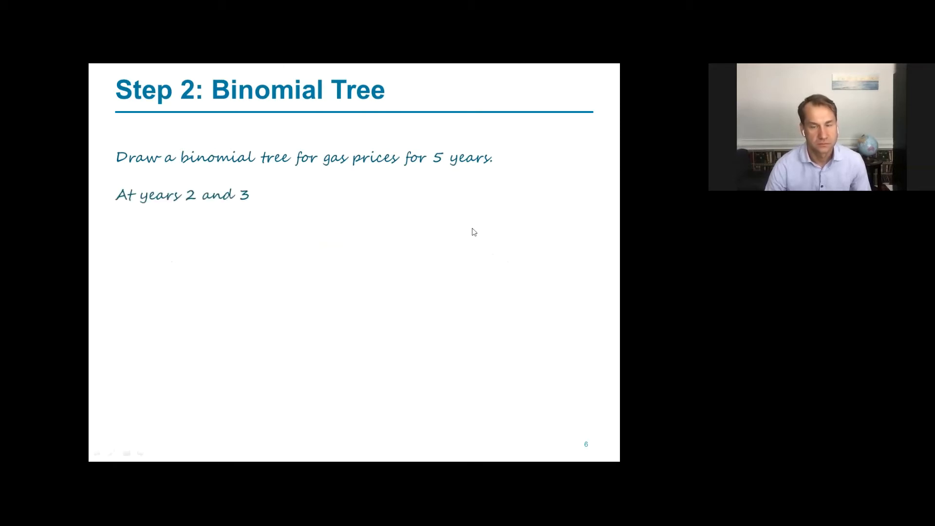
key(Right)
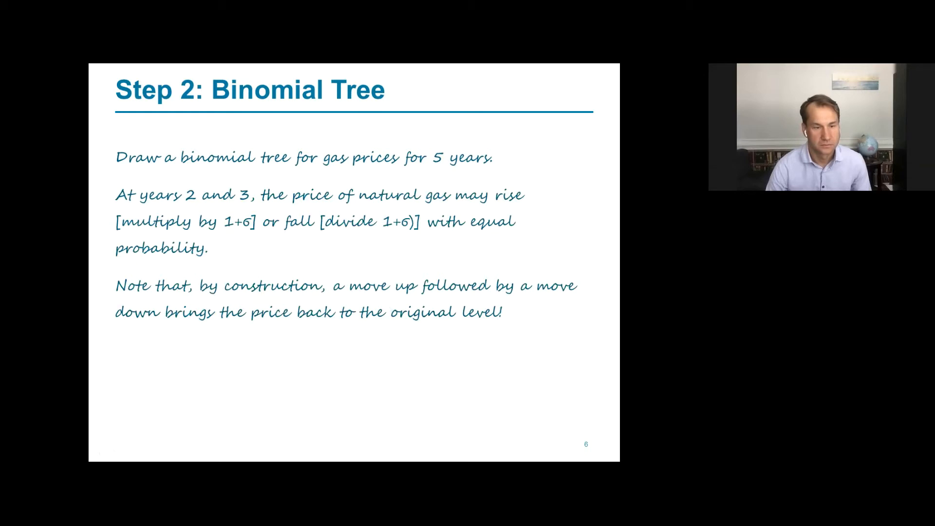
Switch from the slide show back to the FW Practice 2020.8.25 workbook in Excel
key(Right)
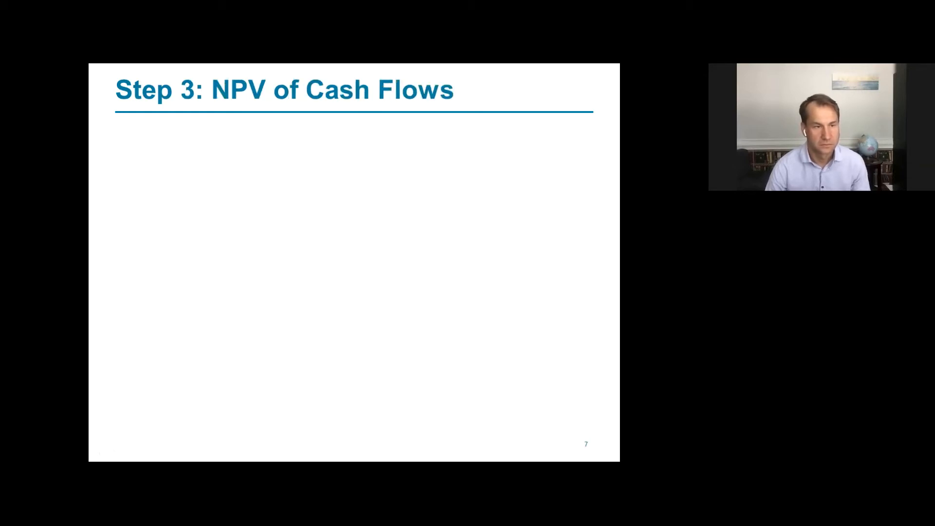
key(Left)
key(alt+Tab)
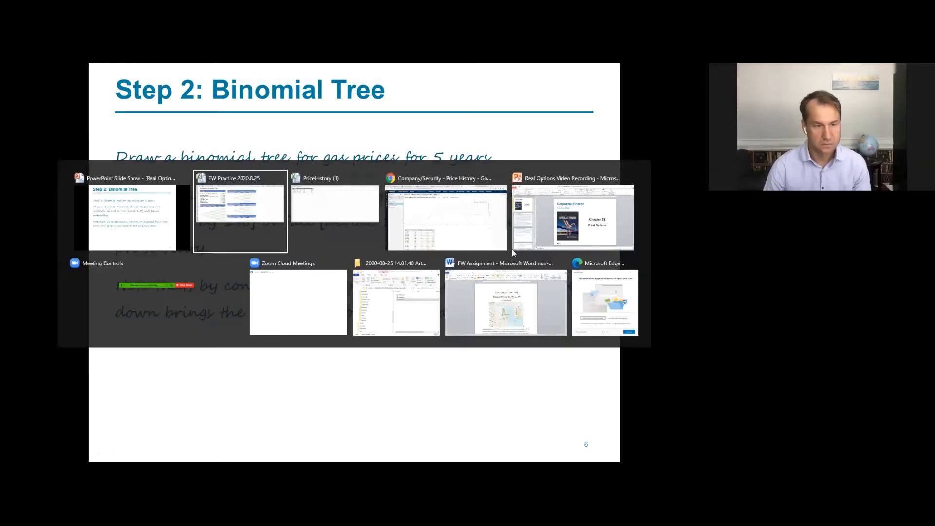
key(alt+Tab)
key(alt+Tab)
key(alt+Tab)
key(alt+Tab)
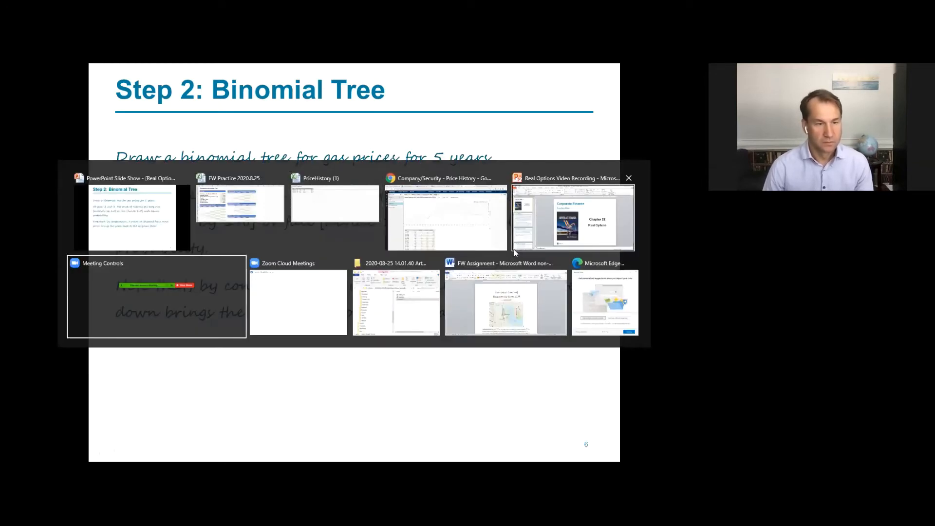
key(Up)
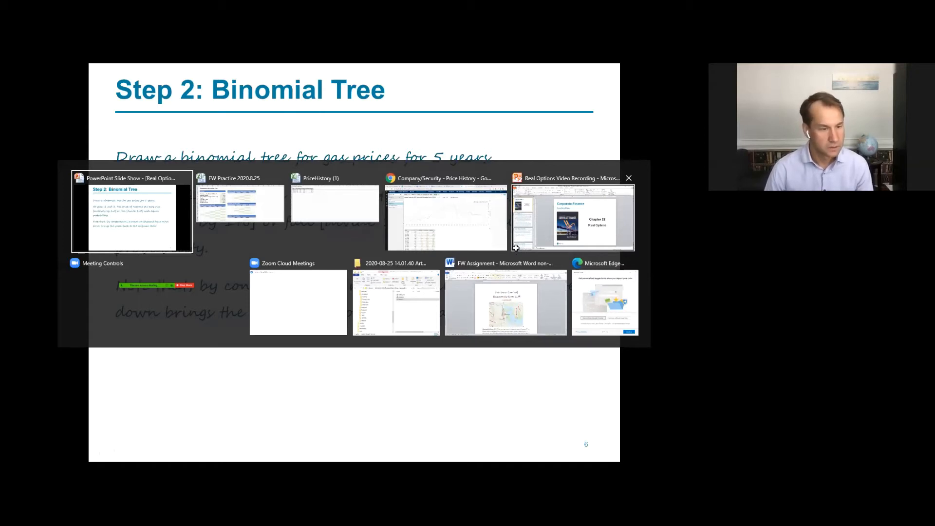
click(239, 209)
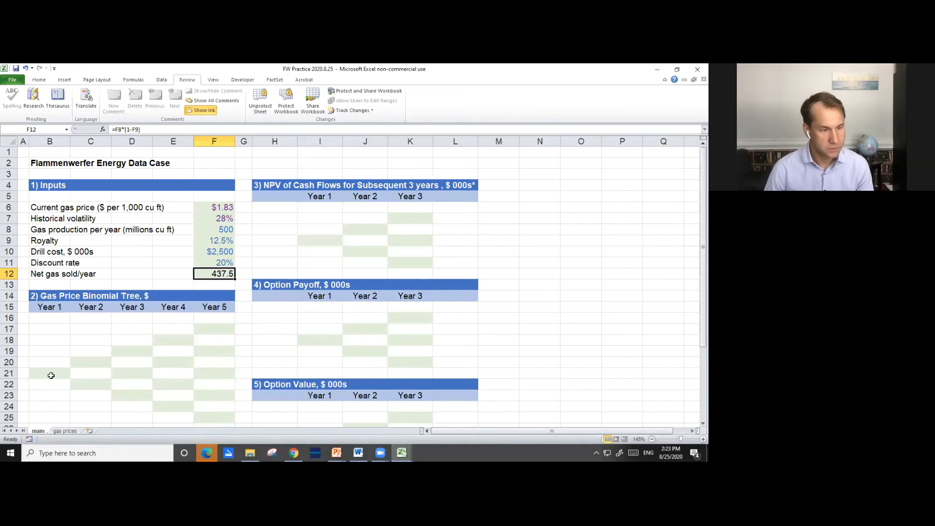
Link the Year 1 node of the gas price binomial tree in B21 to the current gas price with =F6
click(51, 376)
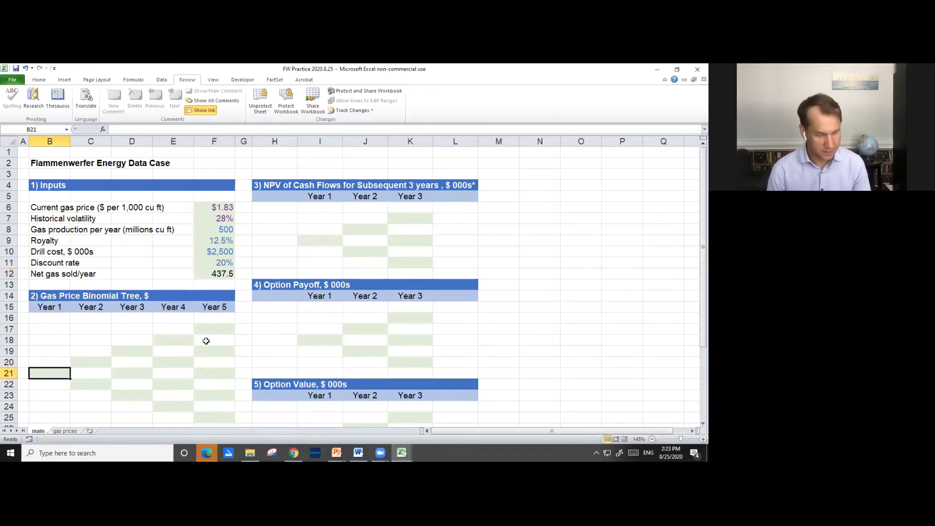
text(=)
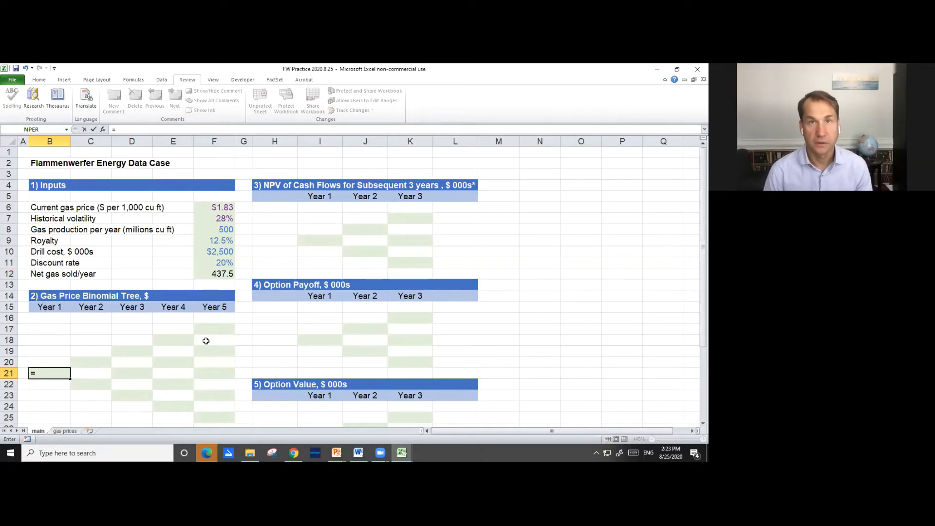
key(Up)
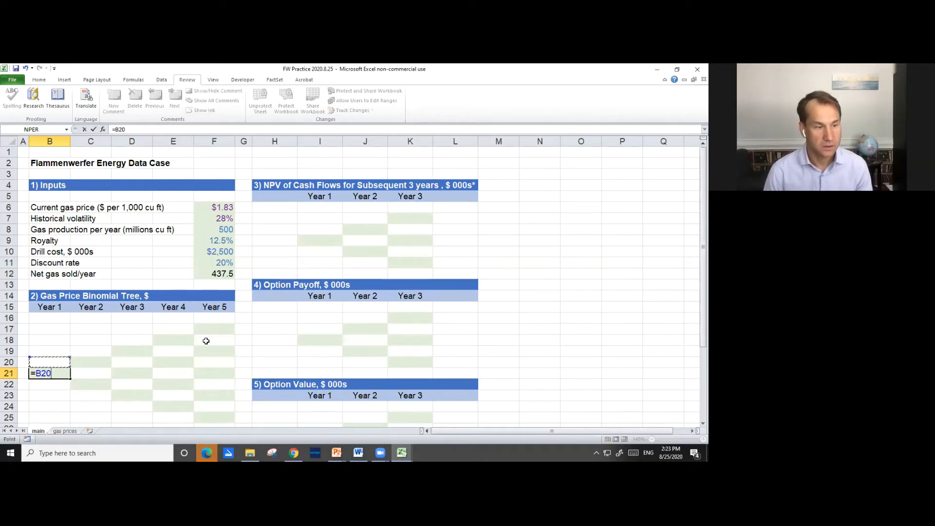
key(Up)
key(Up)
key(Up)
key(Up)
key(Up)
key(Up)
key(Up)
key(Up)
key(Up)
key(Up)
key(Up)
key(Up)
key(Up)
key(Up)
key(Up)
key(Right)
key(Right)
key(Right)
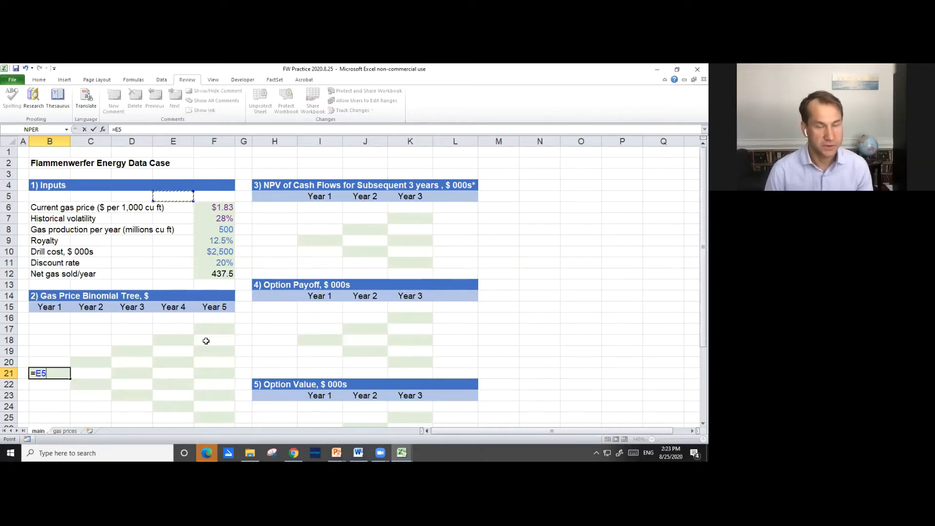
key(Right)
key(Down)
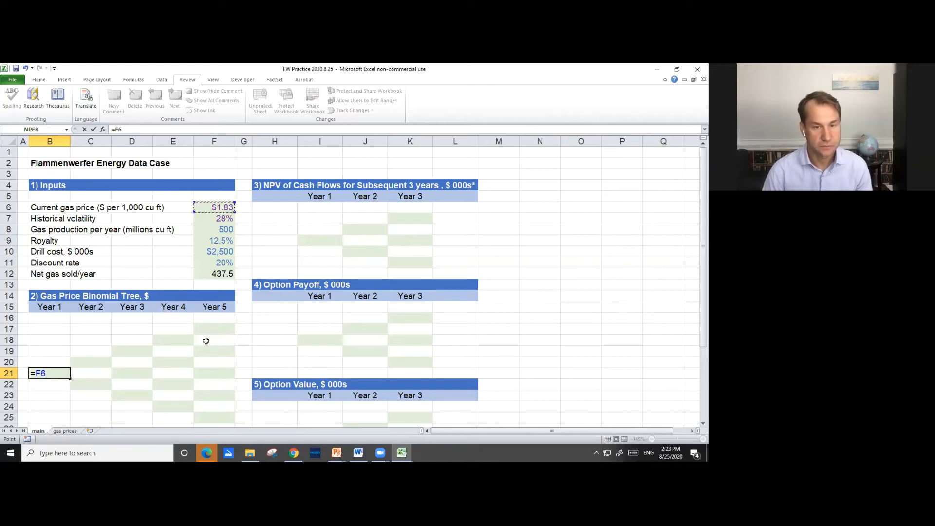
key(Return)
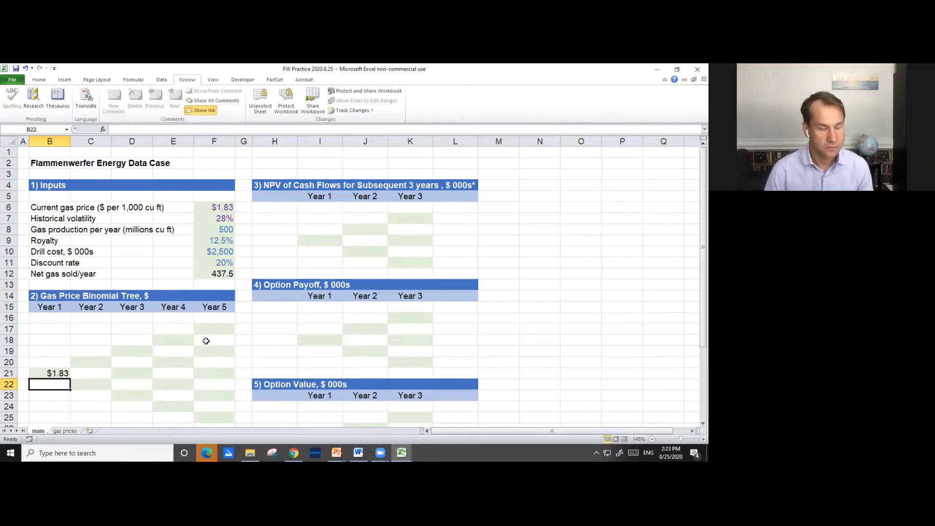
Calculate the Year 2 up-move gas price in C20 with =B21*($F$7+1), keeping the volatility reference absolute
key(Up)
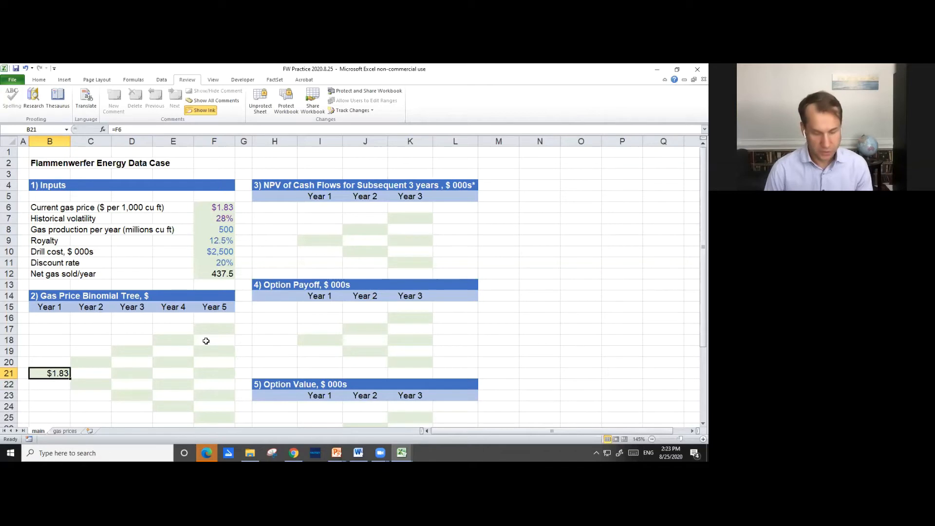
key(Up)
key(Right)
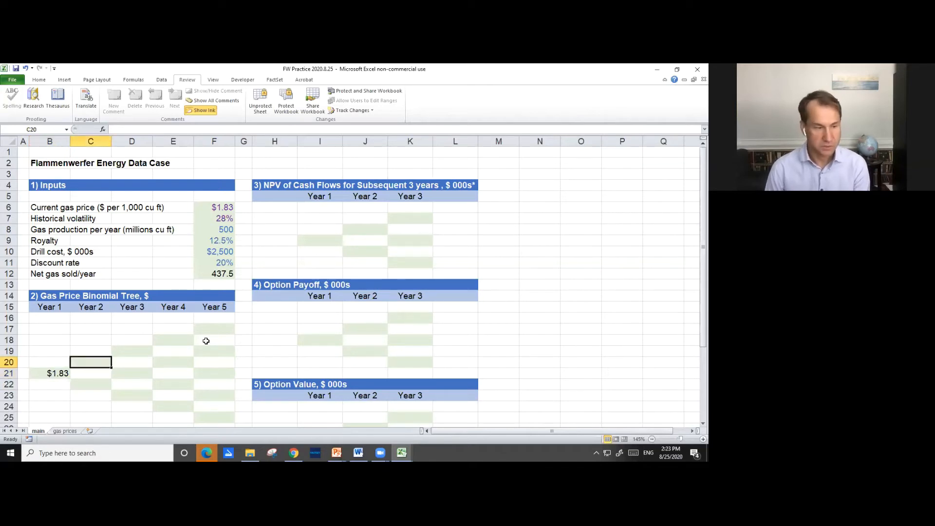
text(=)
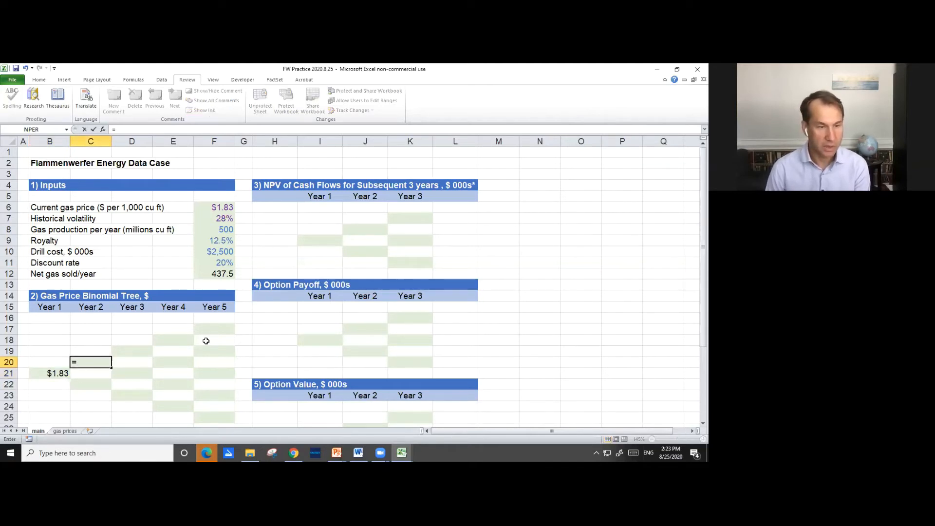
key(Down)
key(Left)
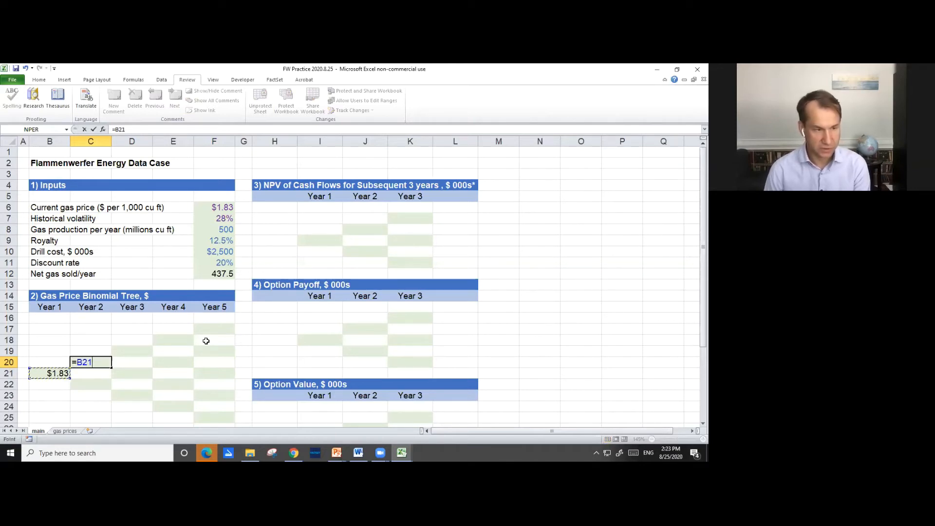
text(*)
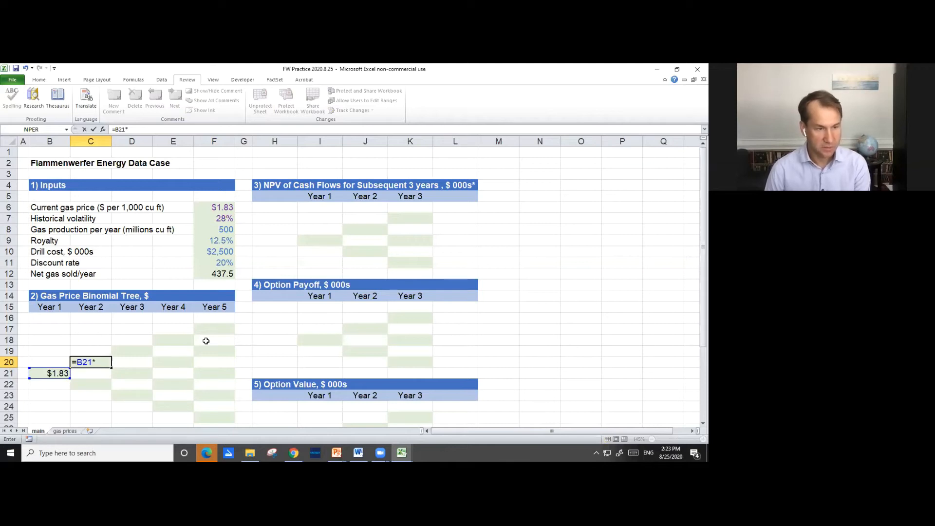
key(Up)
key(Up)
key(Up)
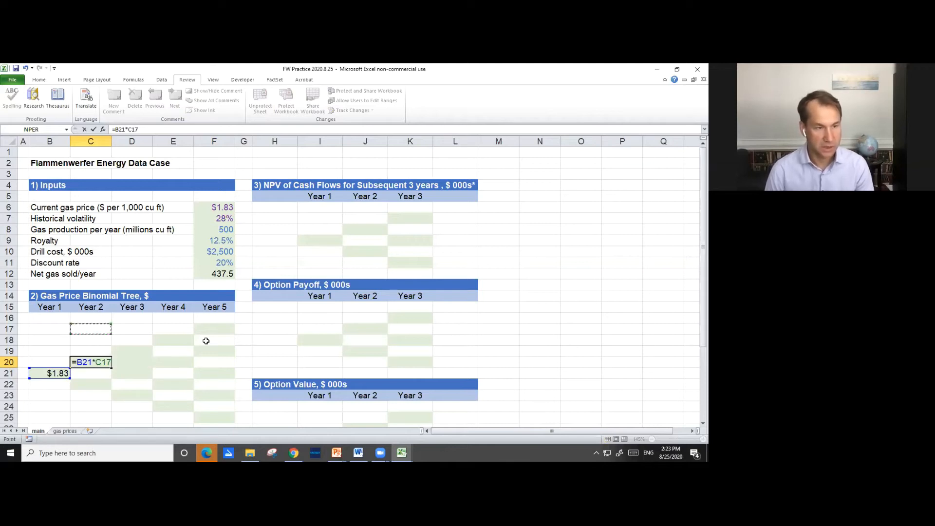
key(Right)
key(Right)
key(Right)
key(Up)
key(Up)
key(Up)
key(Up)
key(Up)
key(Up)
key(Up)
key(Up)
key(Up)
key(Up)
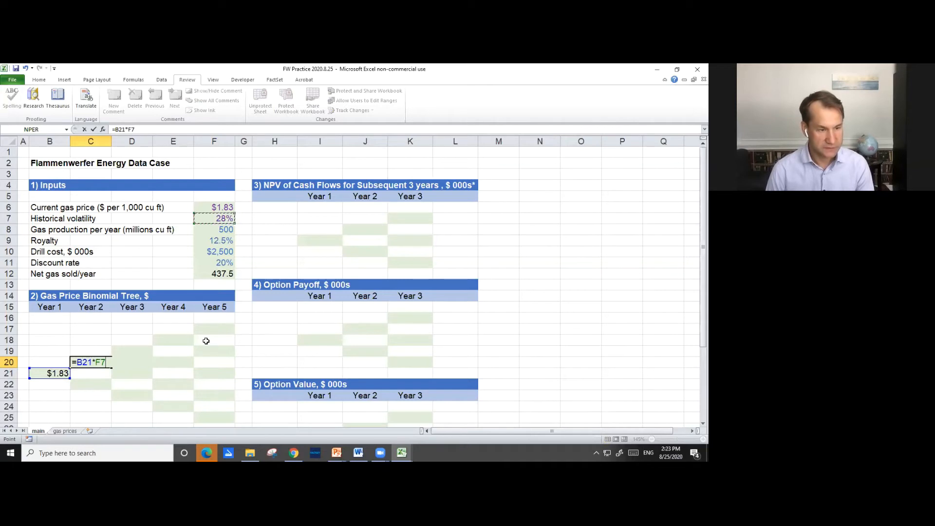
key(F4)
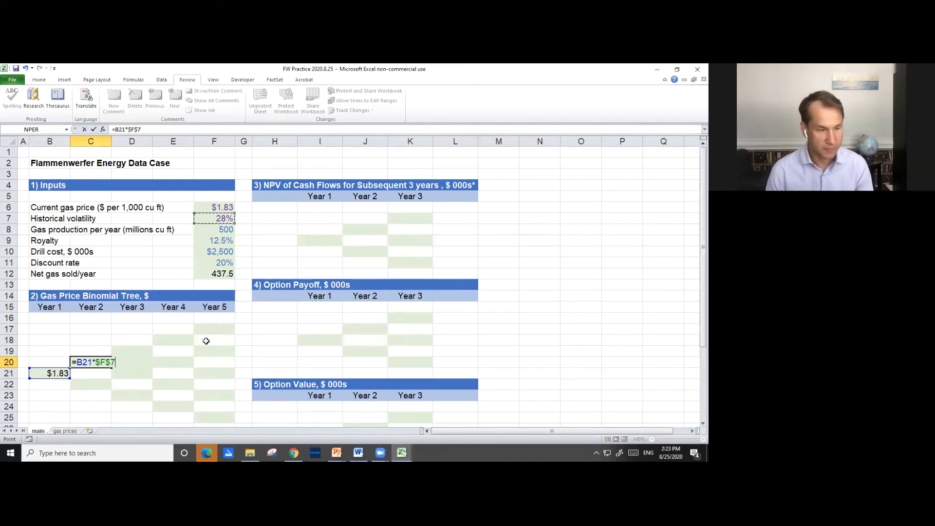
click(139, 130)
key(Left)
key(Left)
key(Left)
key(Left)
text(()
click(157, 129)
text(+1))
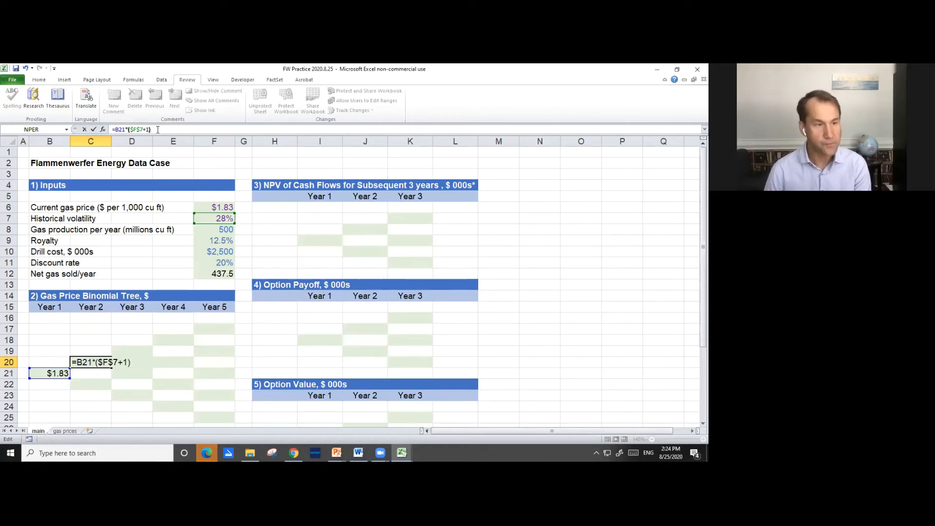
key(Return)
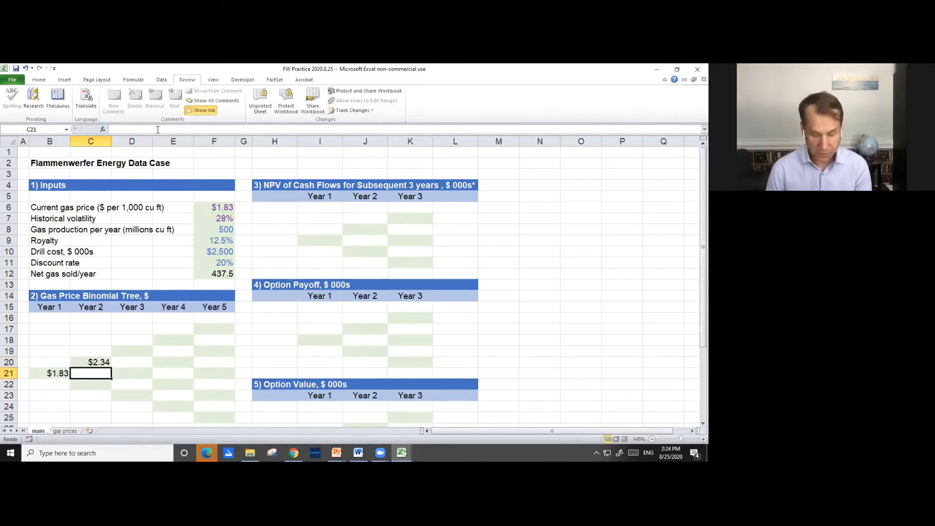
Calculate the Year 2 down-move gas price in C22 with =B21/(1+$F$7)
key(Down)
text(=)
key(Left)
key(Up)
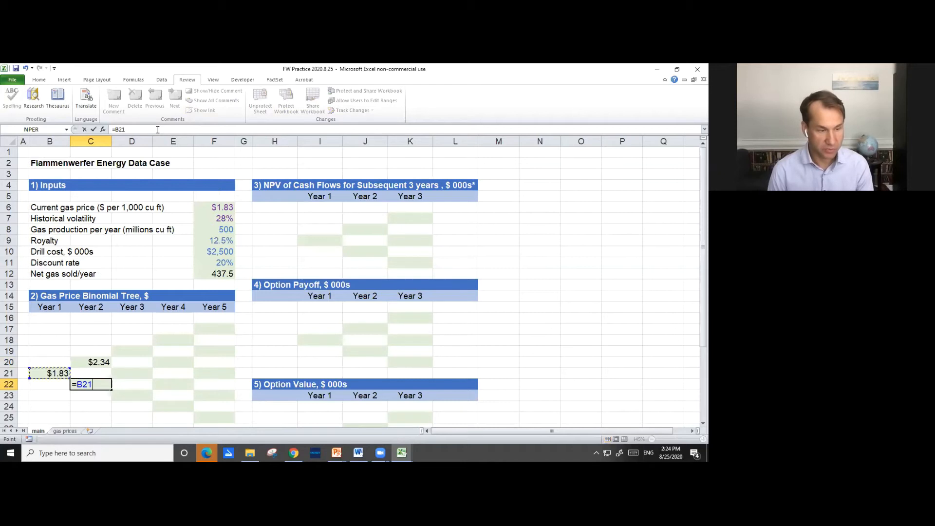
text(/()
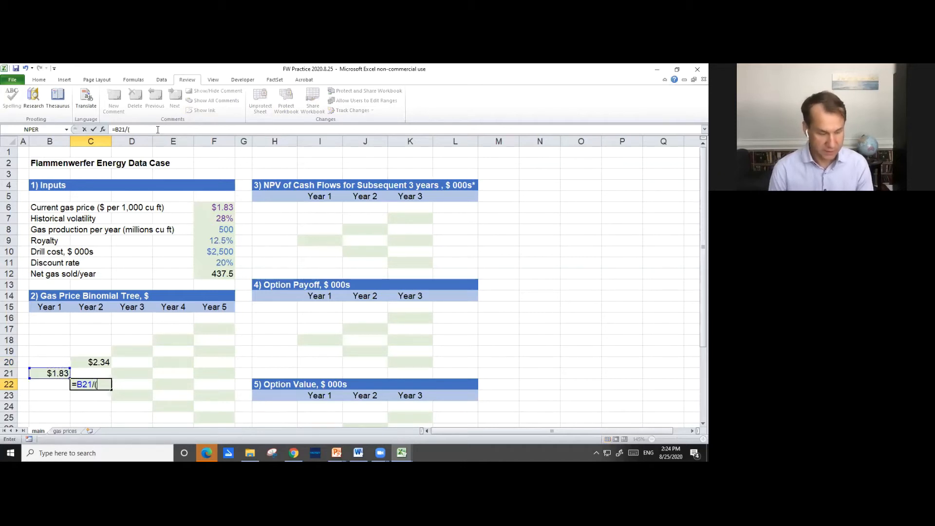
text(1+)
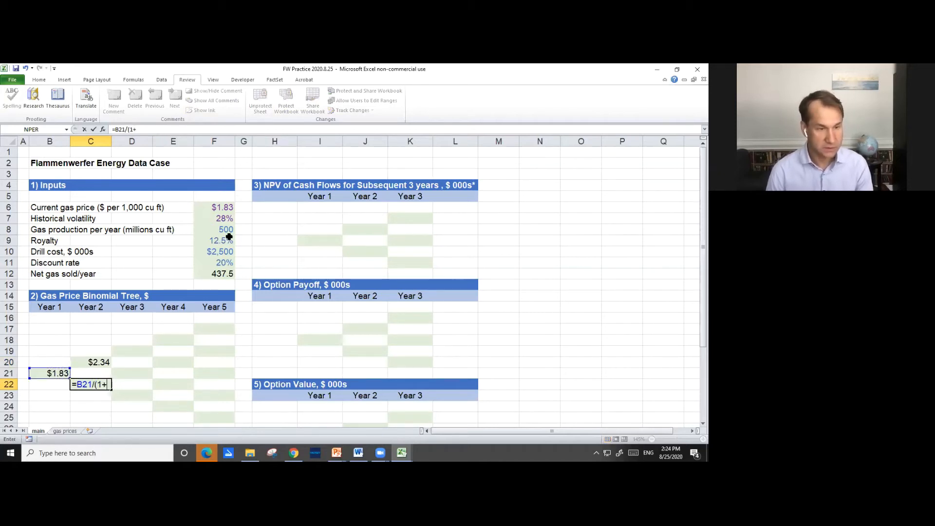
click(214, 218)
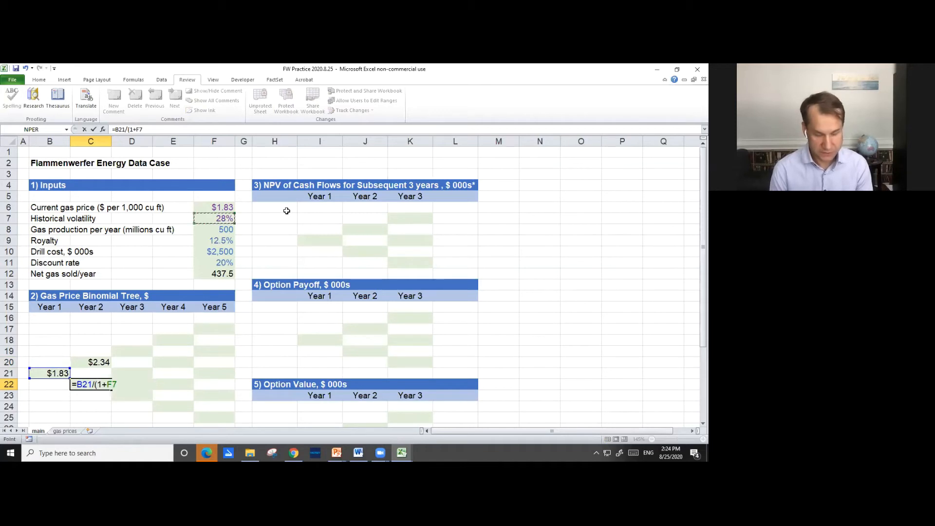
key(F4)
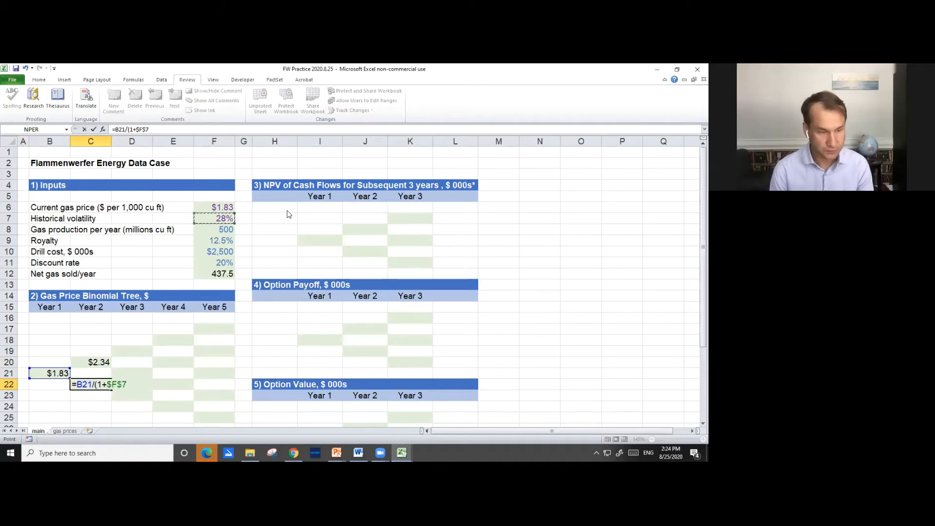
text())
key(Return)
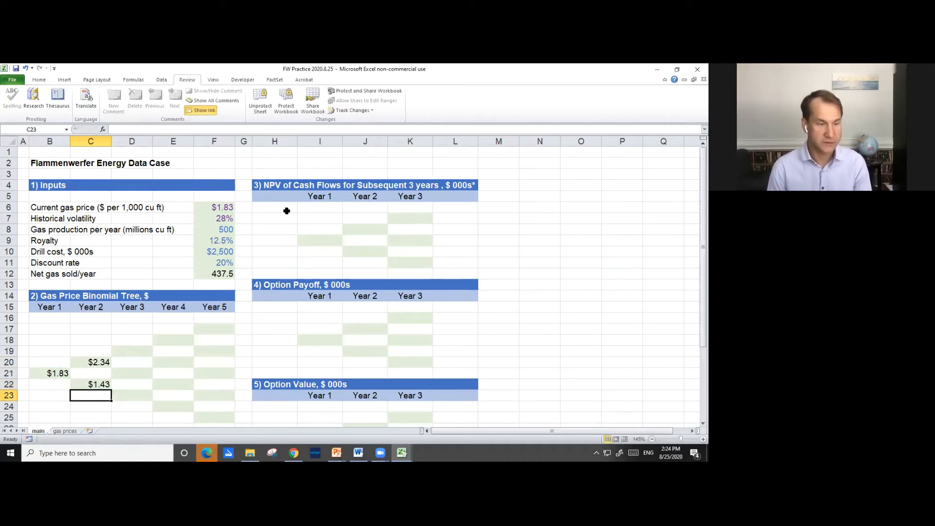
key(Up)
key(Up)
key(Up)
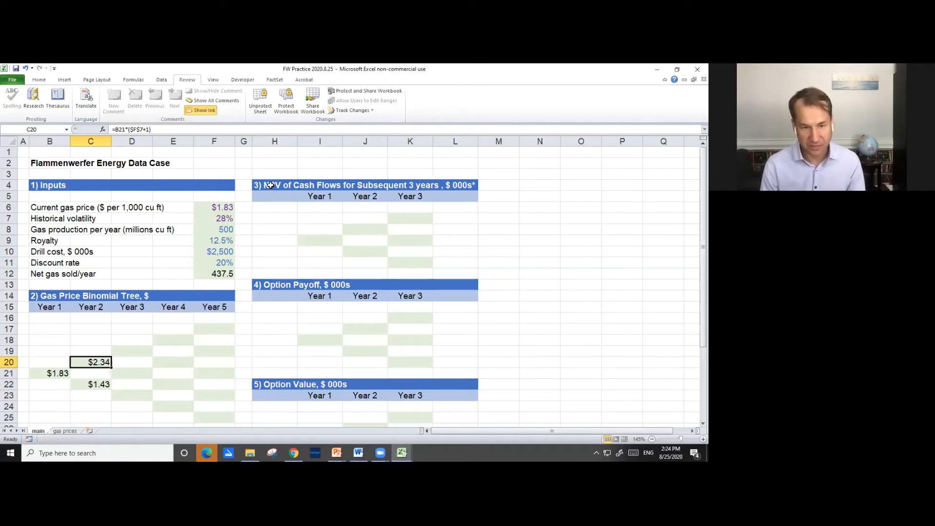
key(ctrl+Right)
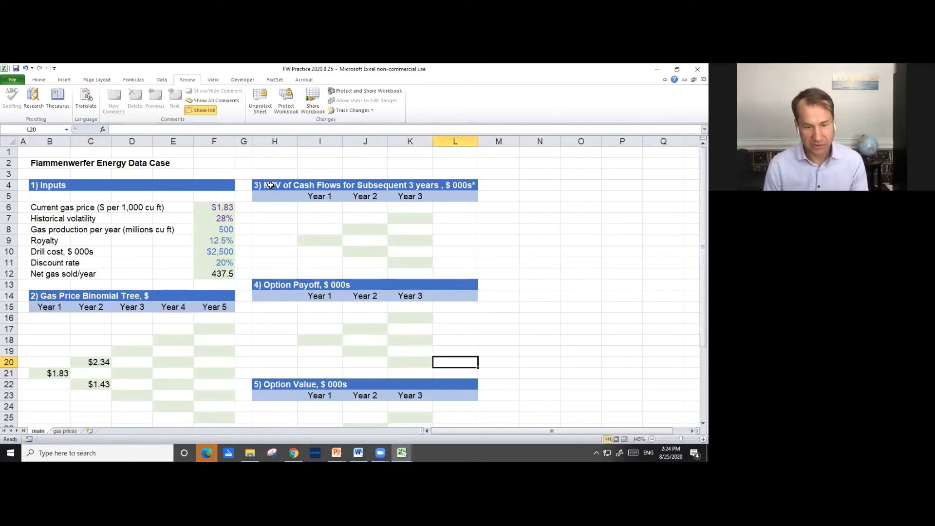
key(Right)
key(Right)
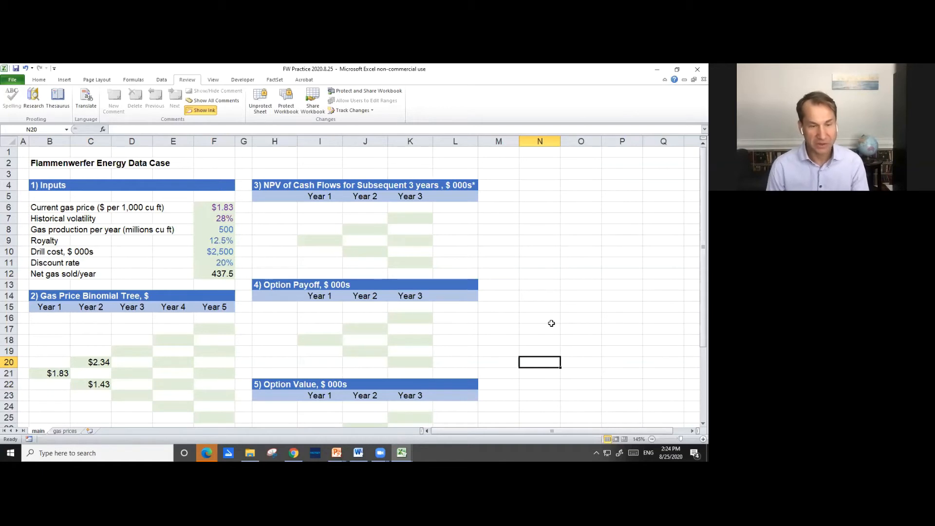
key(Up)
key(Up)
key(Up)
key(Up)
key(Up)
key(Up)
key(Up)
key(Up)
key(Up)
key(Up)
key(Up)
key(Up)
key(Up)
key(Left)
key(Left)
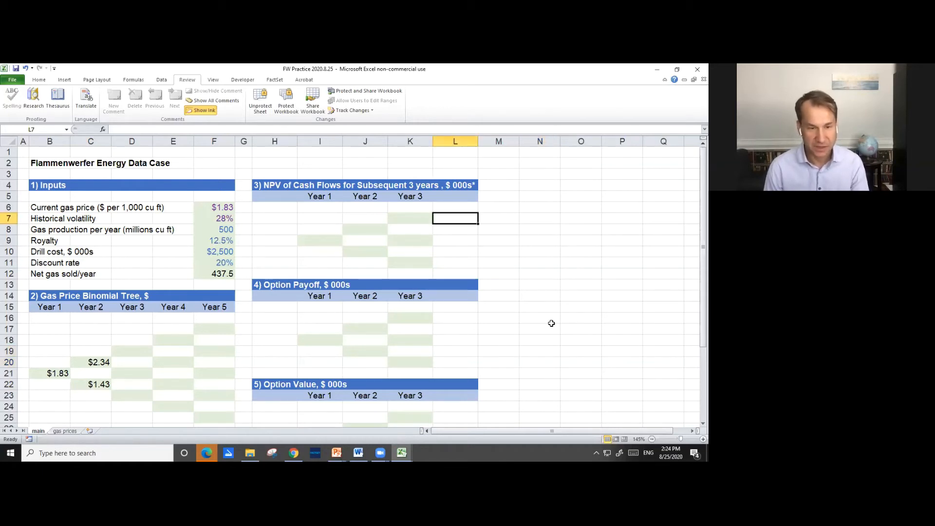
key(Down)
key(Down)
key(Left)
key(Left)
key(Left)
key(Left)
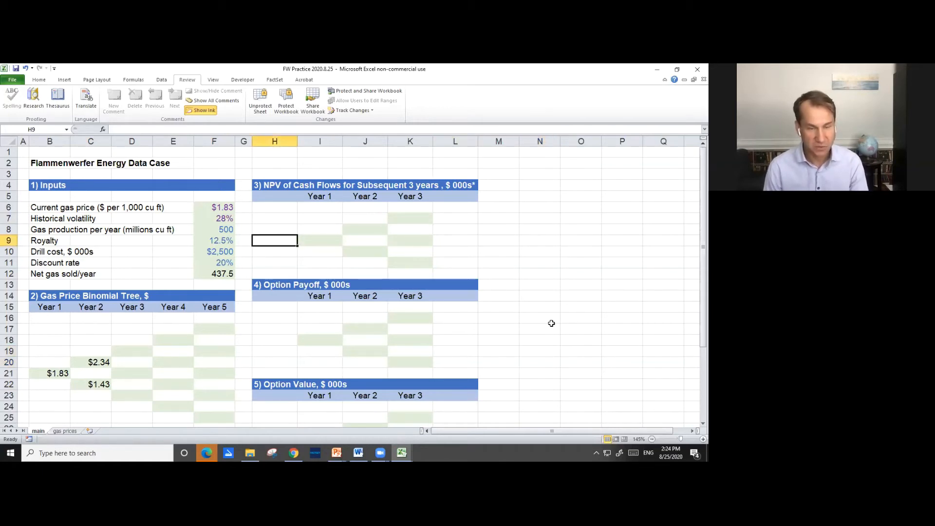
key(Down)
key(Down)
key(Down)
key(Down)
key(Down)
key(Left)
key(Left)
key(Left)
key(Down)
key(Down)
key(Down)
key(Down)
key(Down)
key(Left)
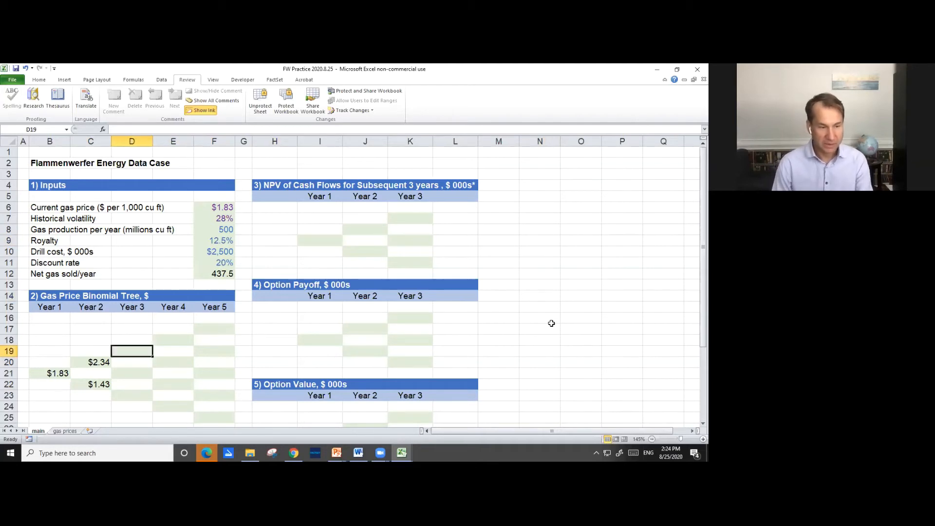
key(Down)
key(Down)
key(Up)
key(Left)
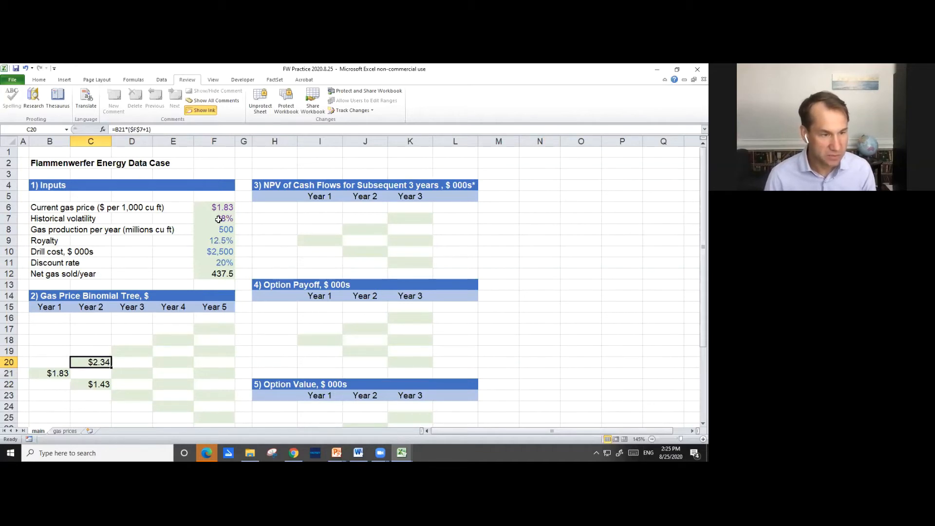
click(219, 219)
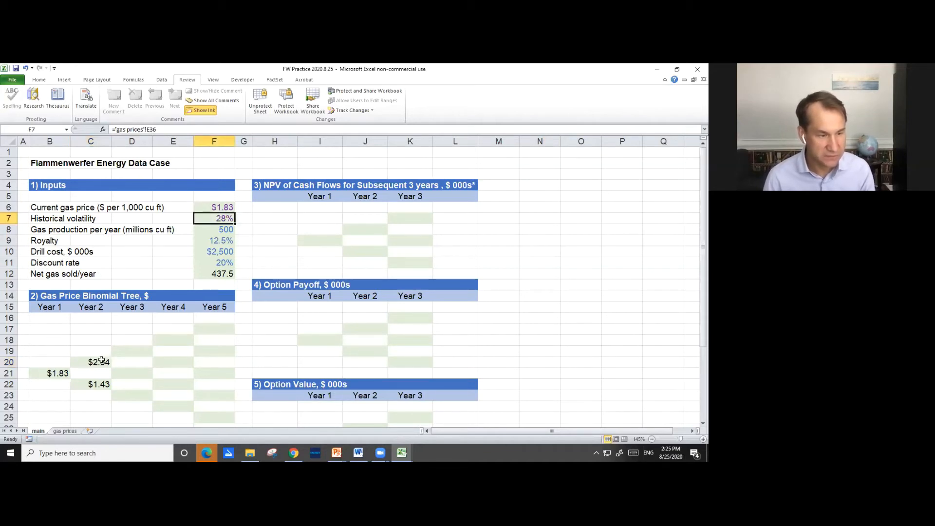
Copy the up-move formula from C20 into the top Year 3 node D19 and check its references
click(98, 361)
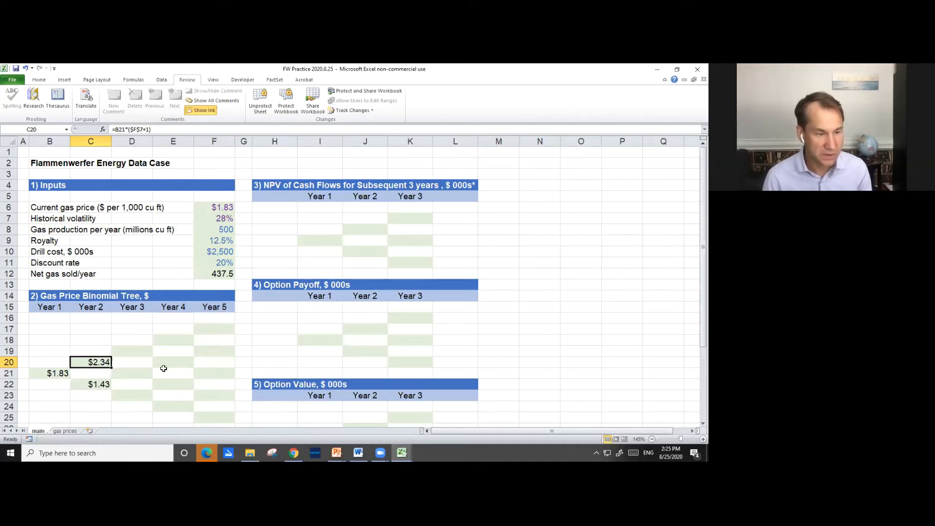
key(ctrl+c)
key(Up)
key(Right)
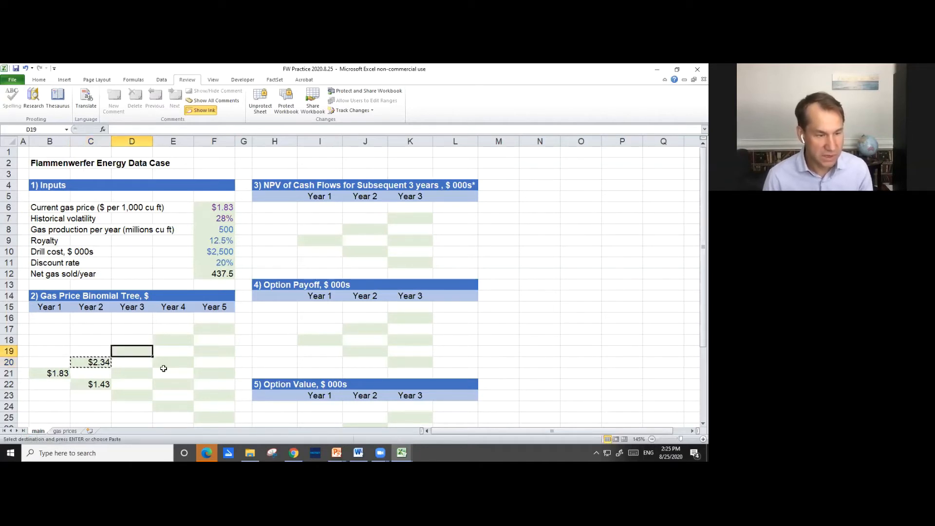
key(ctrl+v)
key(F2)
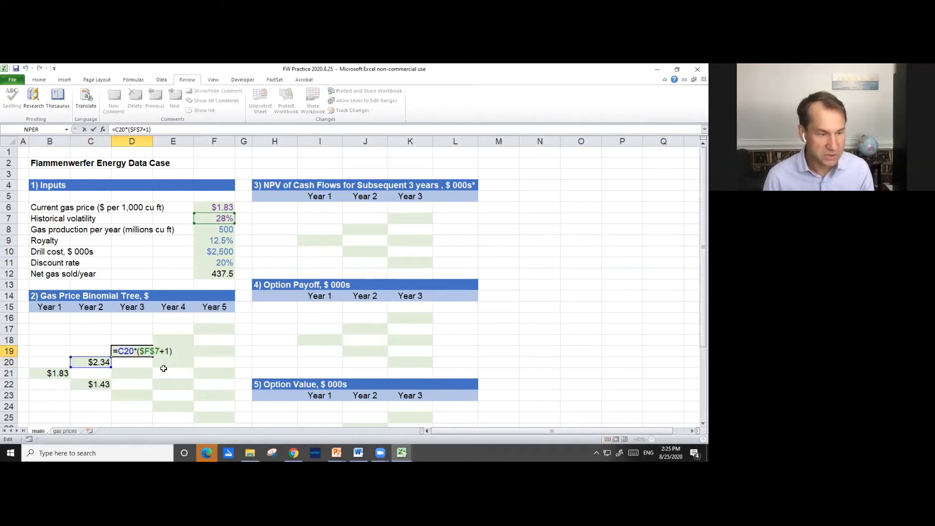
key(Return)
key(Left)
key(Right)
key(Up)
key(F2)
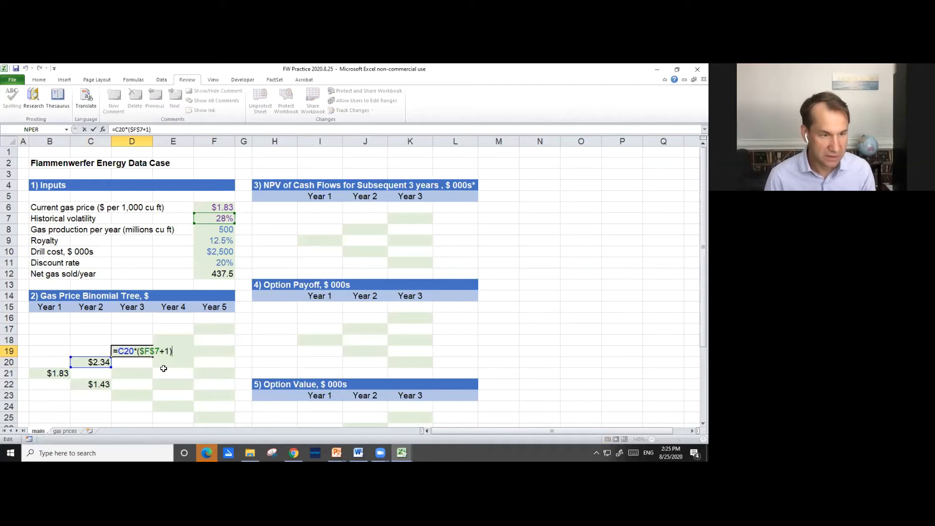
key(Escape)
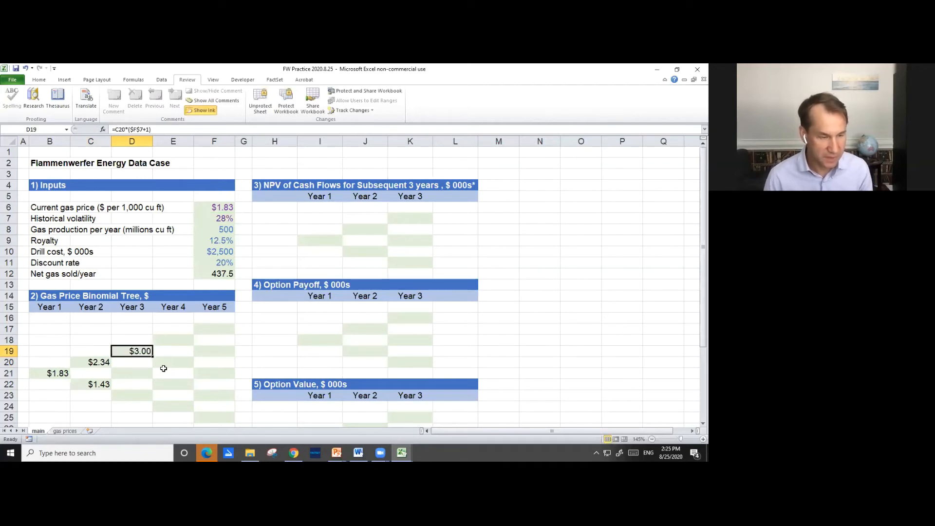
Copy the up-move formula from D19 into the middle Year 3 node D21 and check its references
key(ctrl+c)
key(Down)
key(Down)
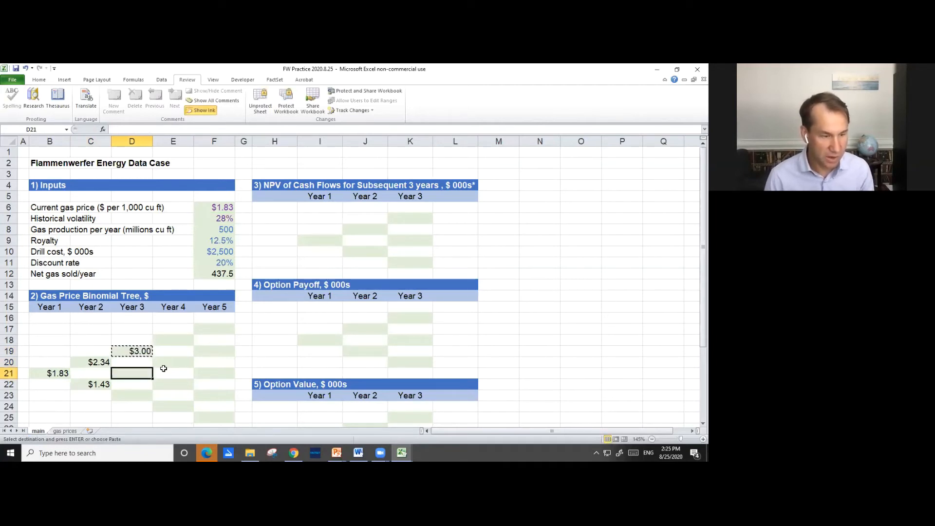
key(ctrl+v)
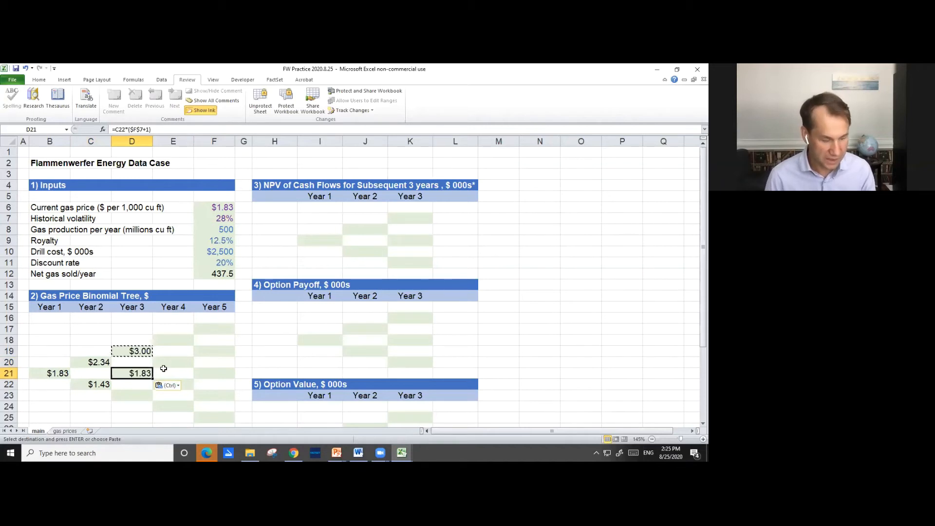
key(F2)
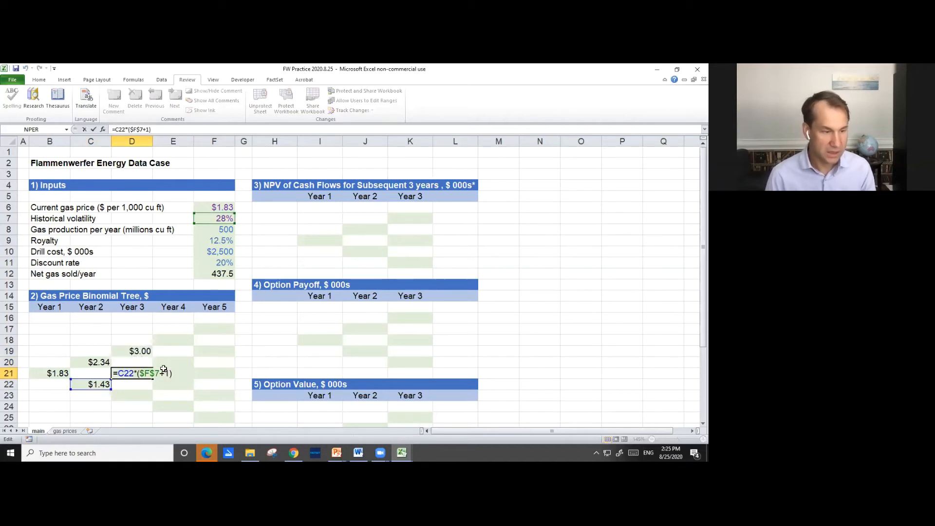
key(Escape)
Copy the down-move formula from C22 into the bottom Year 3 node D23 and check its references
key(Down)
key(Left)
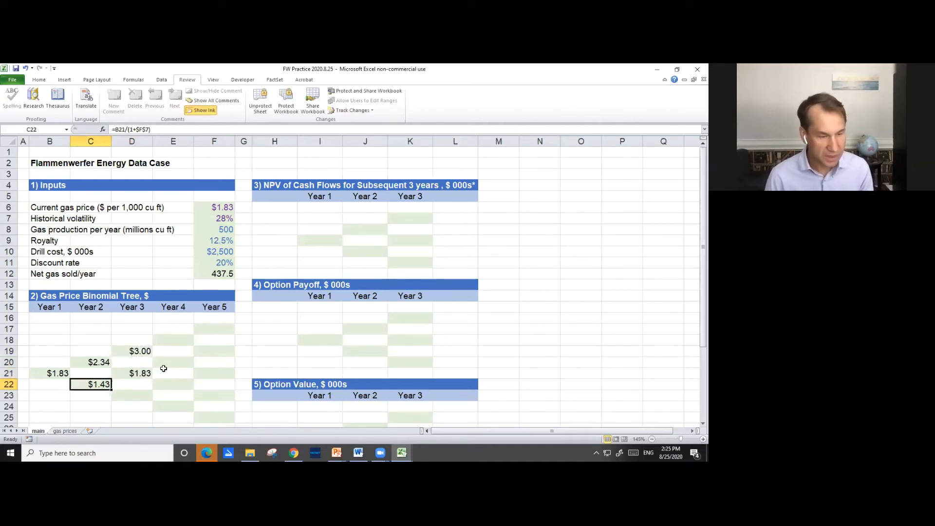
key(ctrl+c)
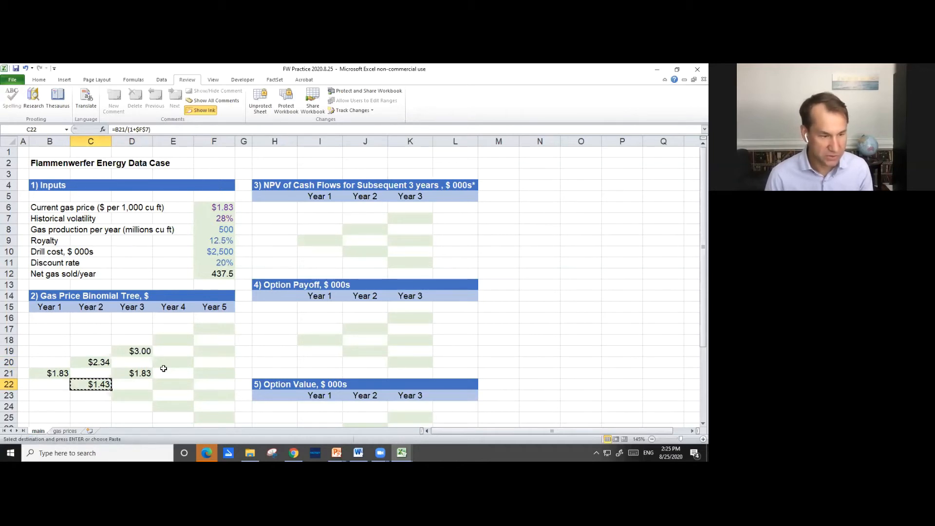
key(Down)
key(Right)
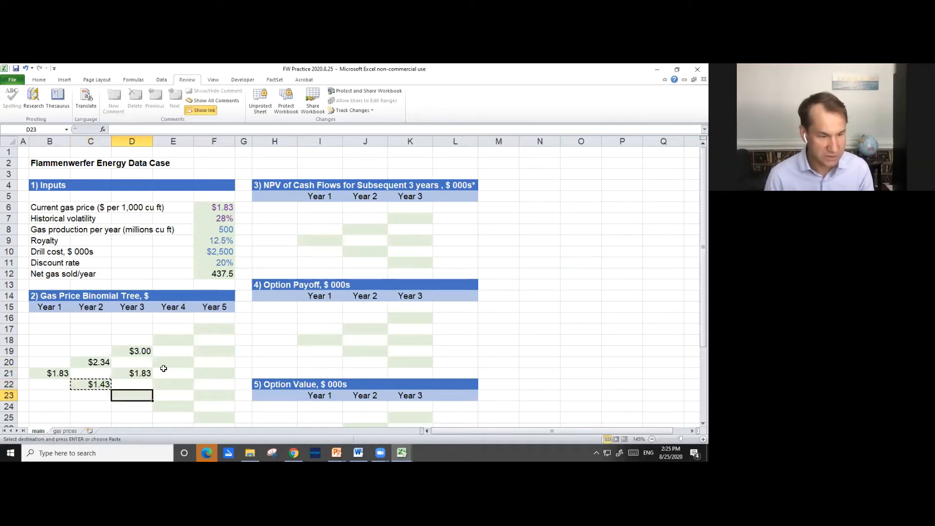
key(ctrl+v)
key(F2)
key(ctrl+Return)
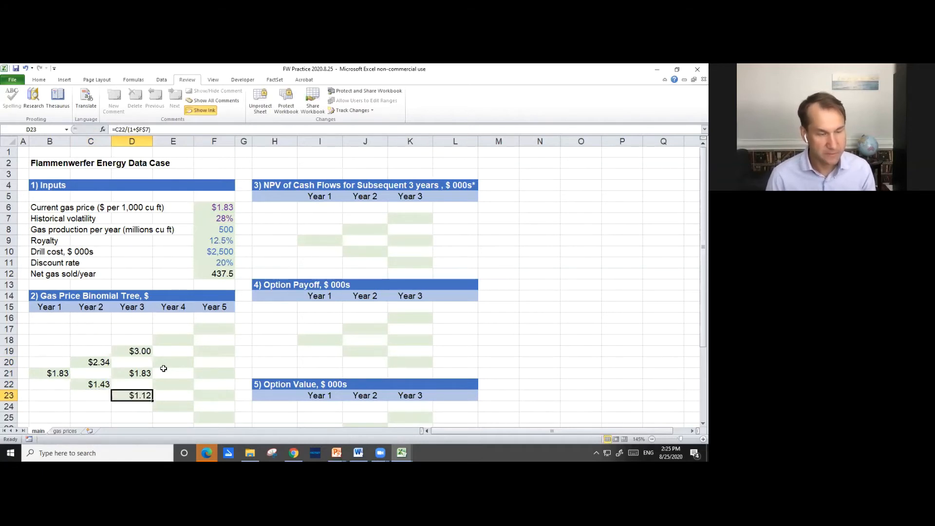
Copy the up-move formula from D21 into the Year 4 node E20 and the Year 5 node F19
key(Up)
key(Up)
key(Up)
key(Down)
key(ctrl+c)
key(Up)
key(Right)
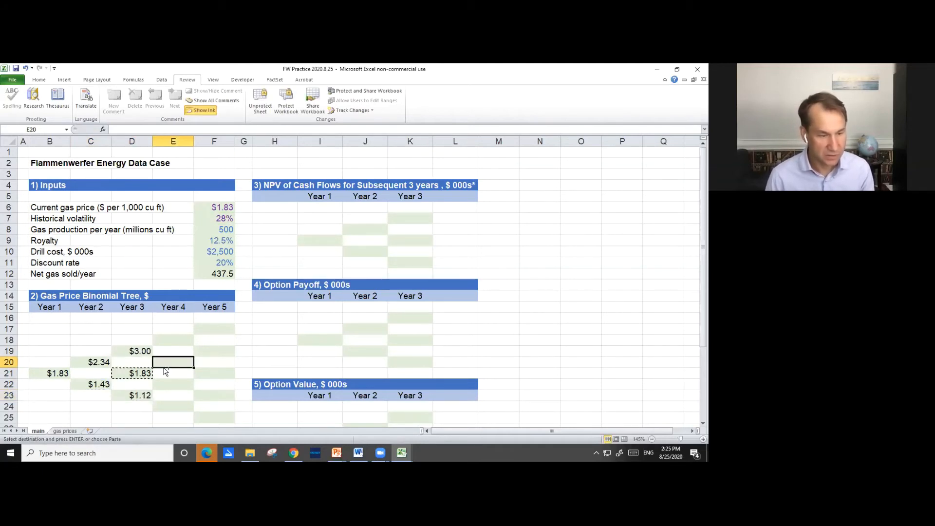
key(ctrl+v)
key(Up)
key(Right)
key(ctrl+v)
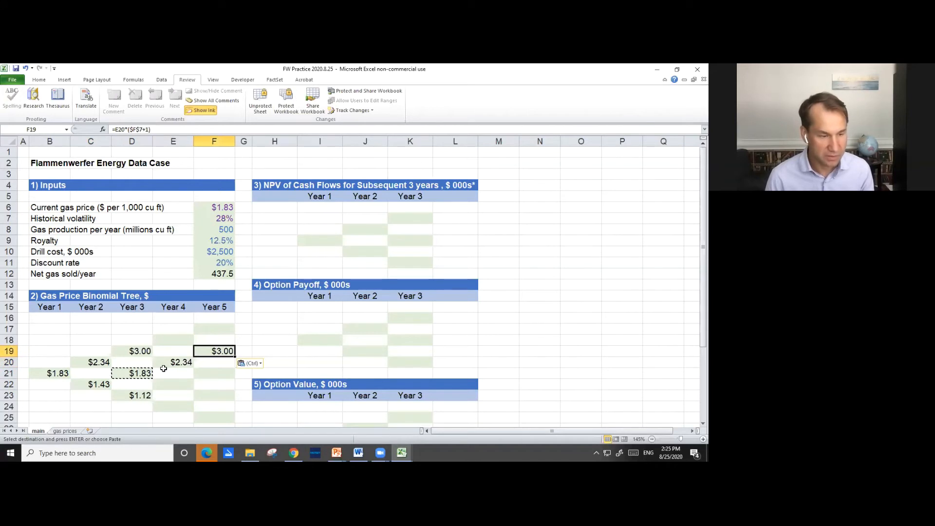
Copy the up-move formula from D19 into the top Year 4 node E18 and the top Year 5 node F17
key(Left)
key(Left)
key(ctrl+c)
key(Up)
key(Right)
key(ctrl+v)
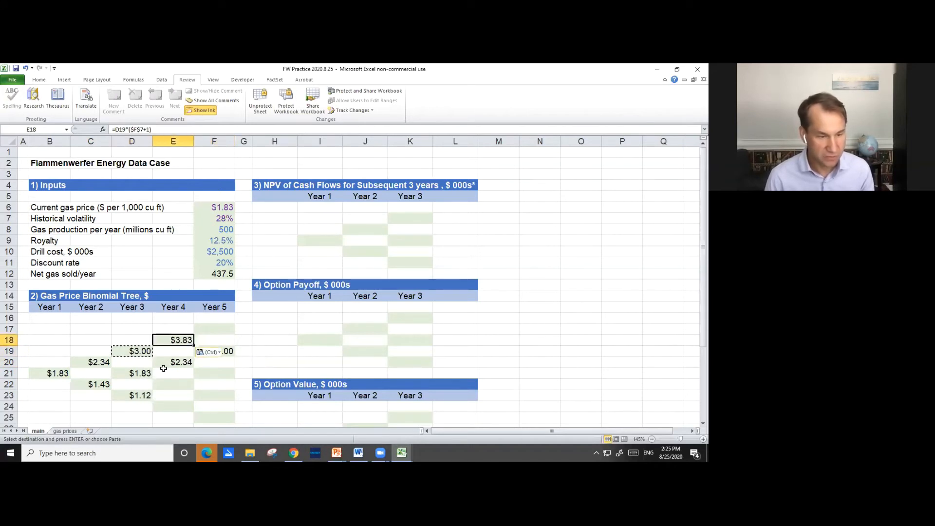
key(Up)
key(Right)
key(ctrl+v)
key(Left)
key(Down)
key(Down)
key(Down)
key(Down)
key(Down)
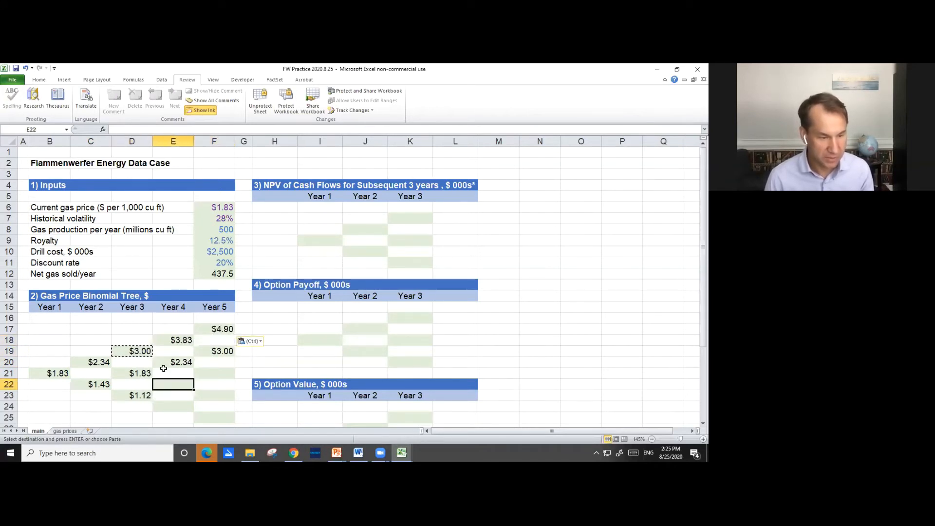
key(Up)
key(Up)
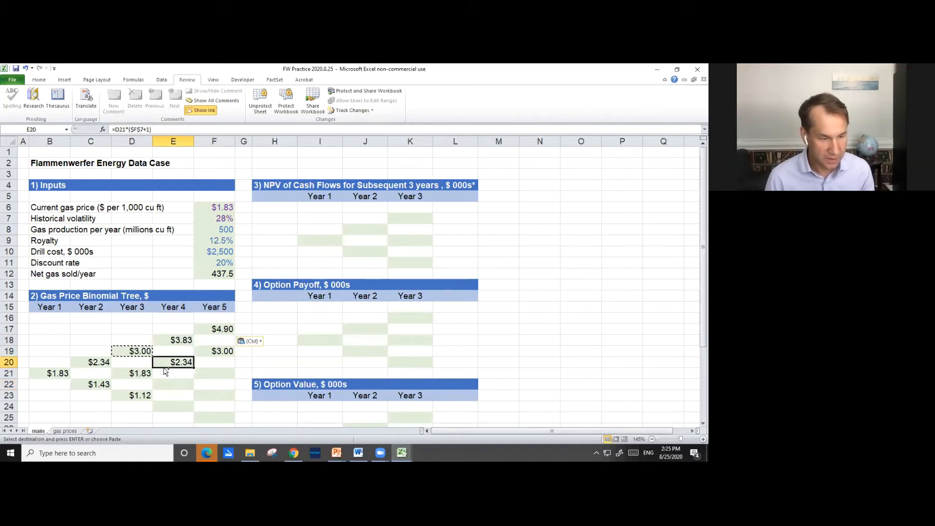
key(Return)
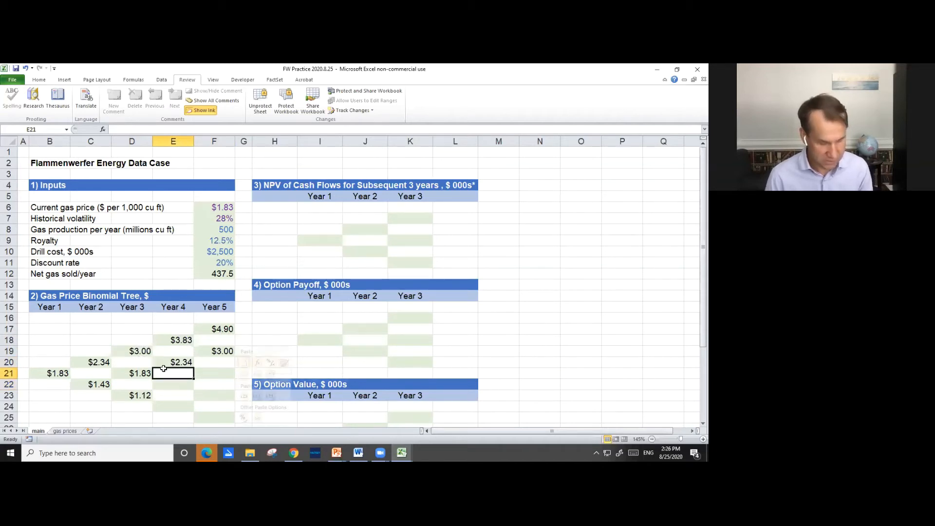
Copy the down-move formula from D23 into the bottom Year 4 node E24 and the bottom Year 5 node F25
key(Left)
key(Down)
key(Down)
key(ctrl+c)
key(Right)
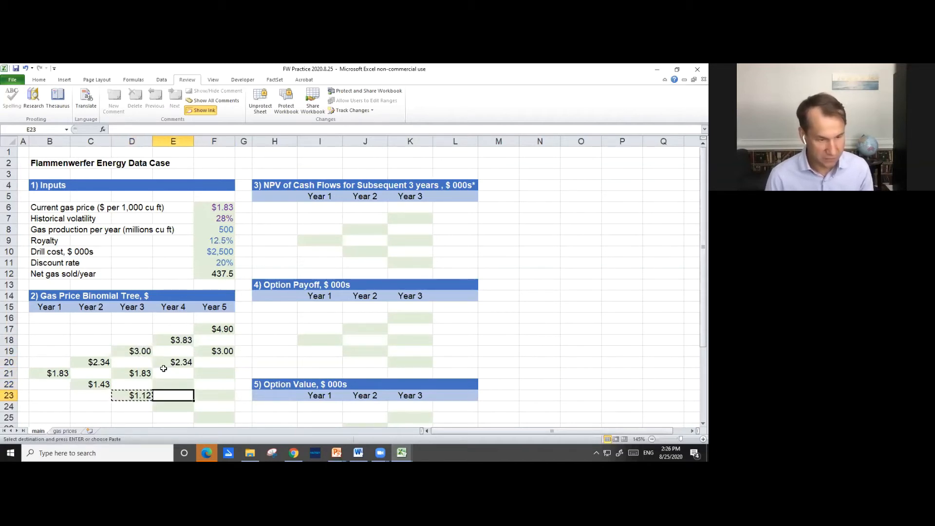
key(Down)
key(ctrl+v)
key(Right)
key(Down)
key(ctrl+v)
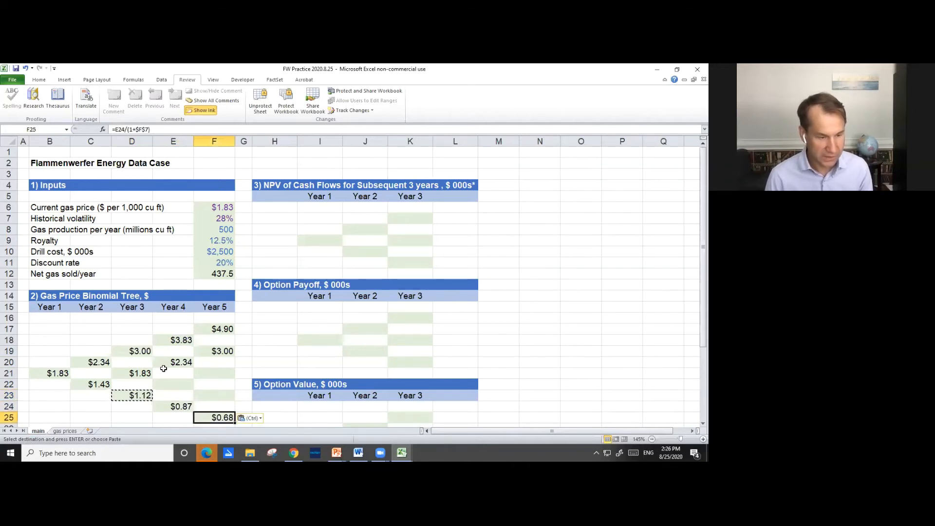
Copy the up-move formula from D21 into the remaining Year 4 node E22
key(Left)
key(Left)
key(Up)
key(Up)
key(Up)
key(Up)
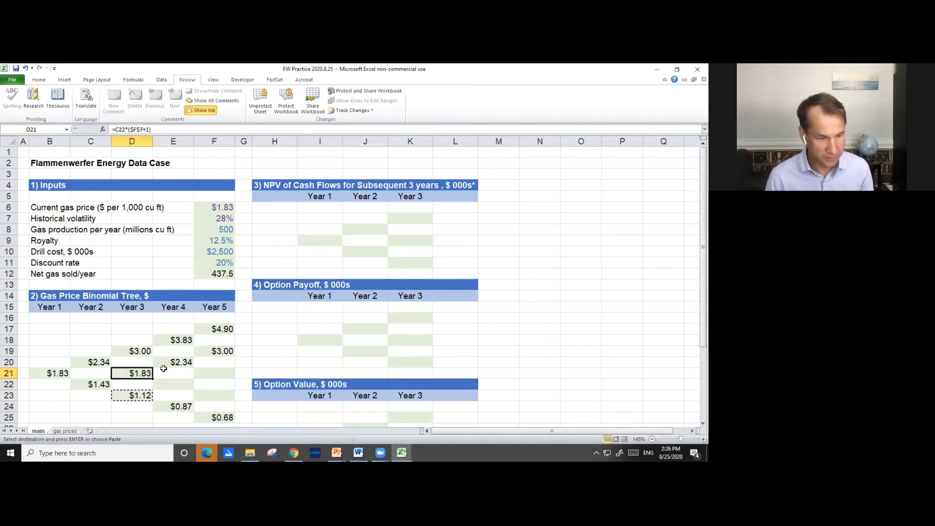
key(ctrl+c)
key(Right)
key(Down)
key(ctrl+v)
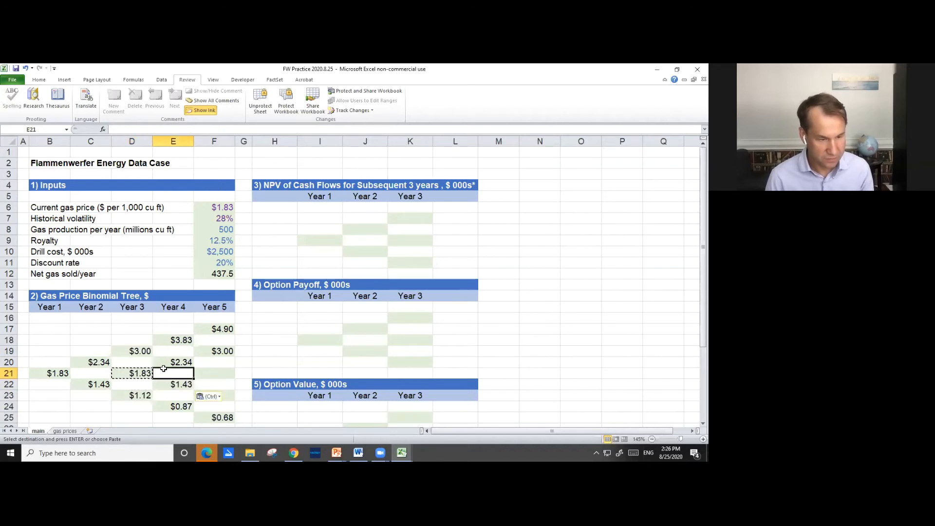
Paste the same copied up-move formula into the remaining Year 5 nodes F21 and F23
key(Right)
key(Up)
key(ctrl+v)
key(Down)
key(Down)
key(ctrl+v)
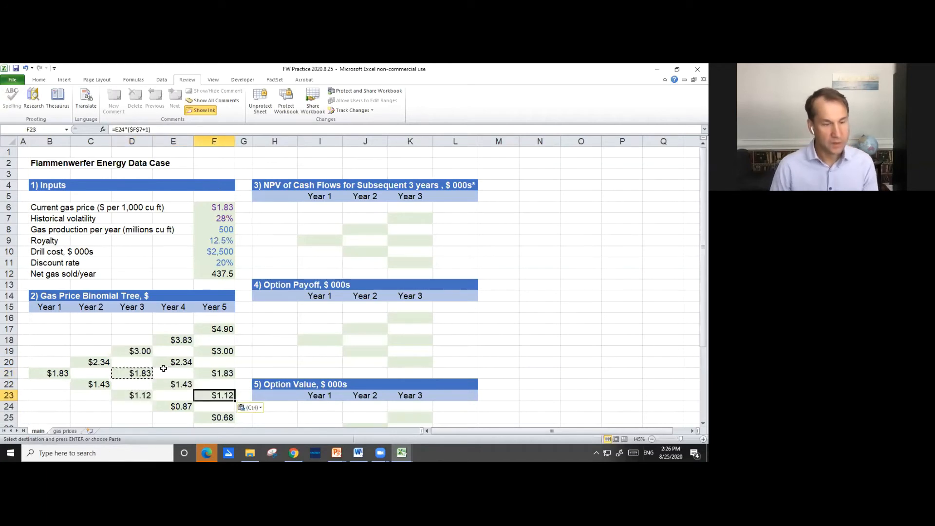
Check the copied formulas in the Year 5 column of the gas price binomial tree
key(Up)
key(Up)
key(F2)
key(Return)
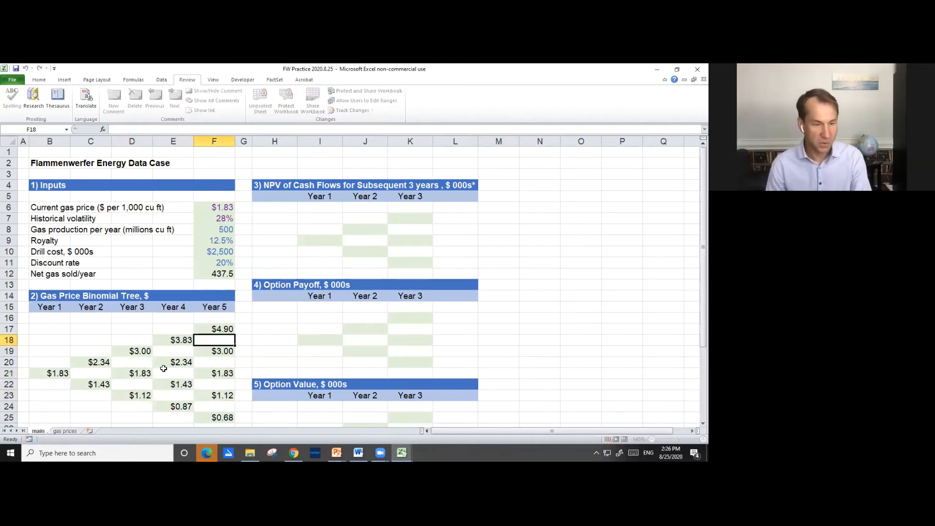
key(Up)
key(Up)
key(Up)
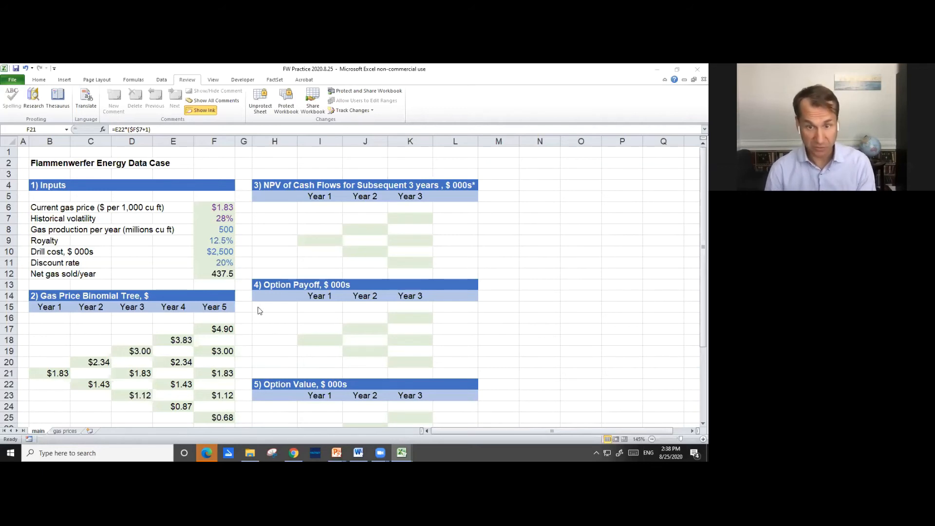
Start an NPV function in K7, the top Year 3 node of the cash flow NPV section
click(411, 218)
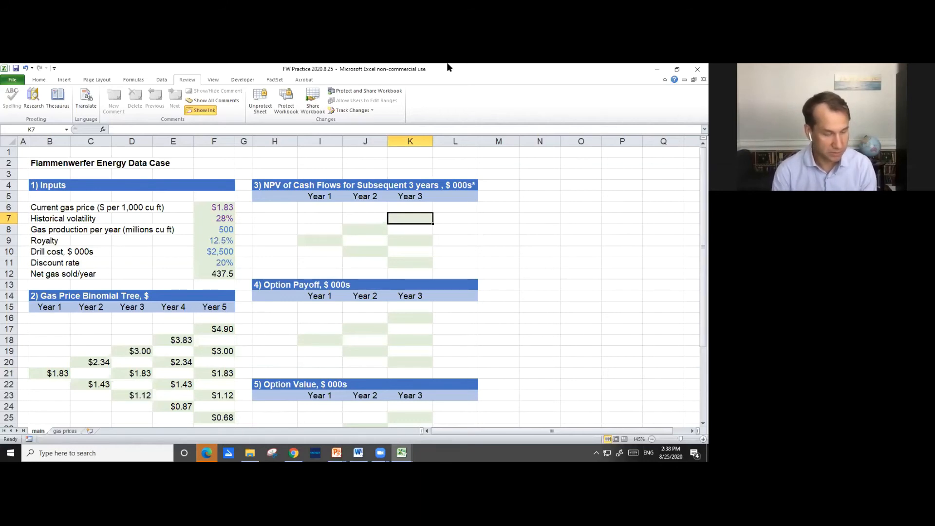
text(=)
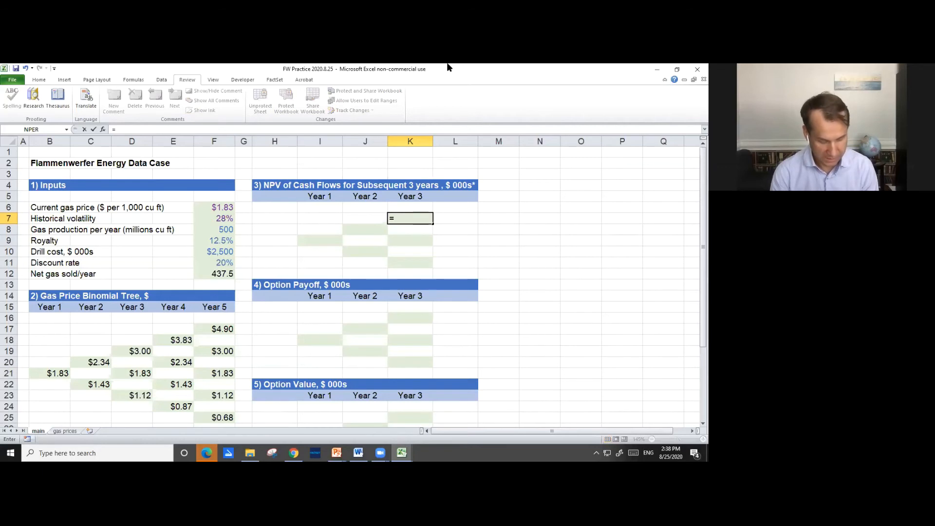
text(n)
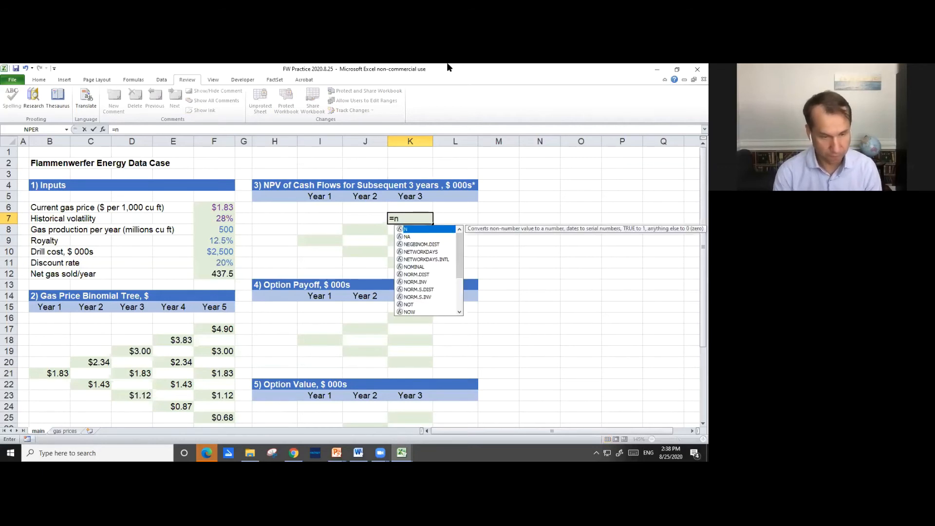
text(pv()
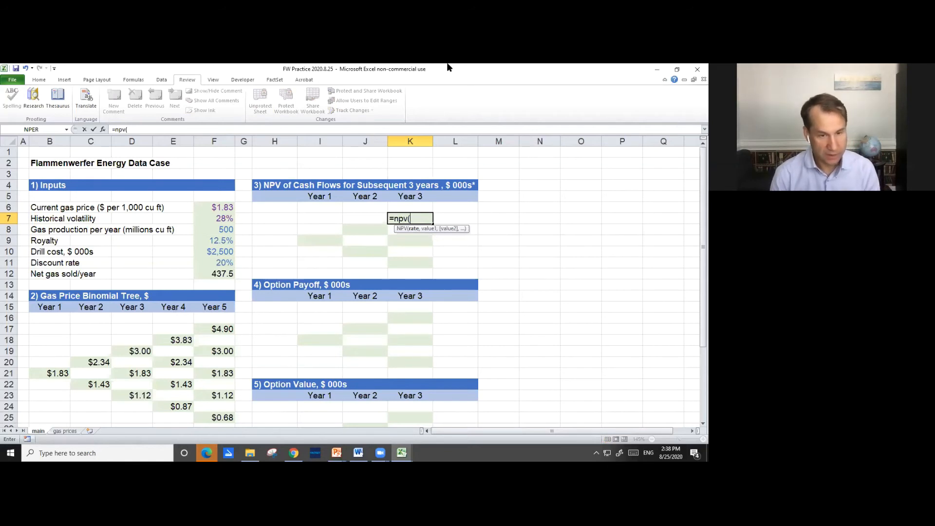
Set the rate argument of the K7 NPV formula to the discount rate as the absolute reference $F$11
key(F2)
key(Left)
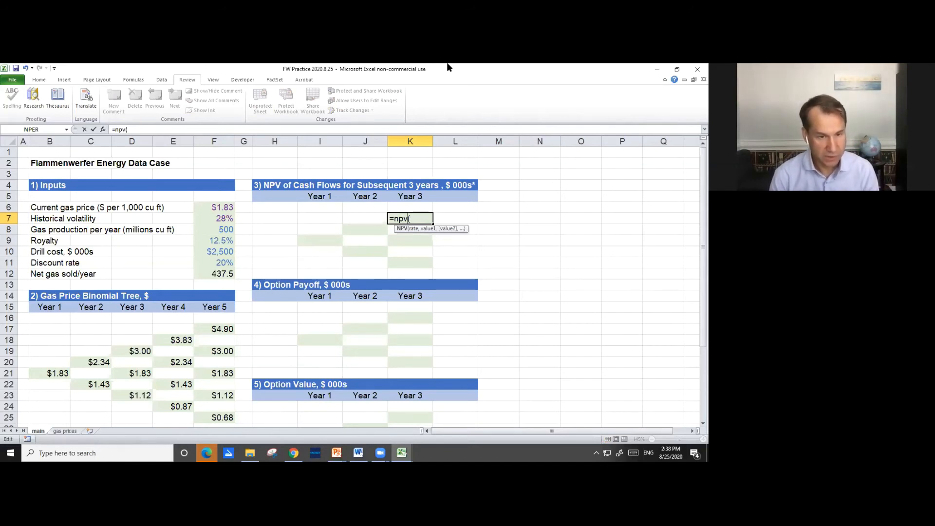
key(F2)
key(Left)
key(Left)
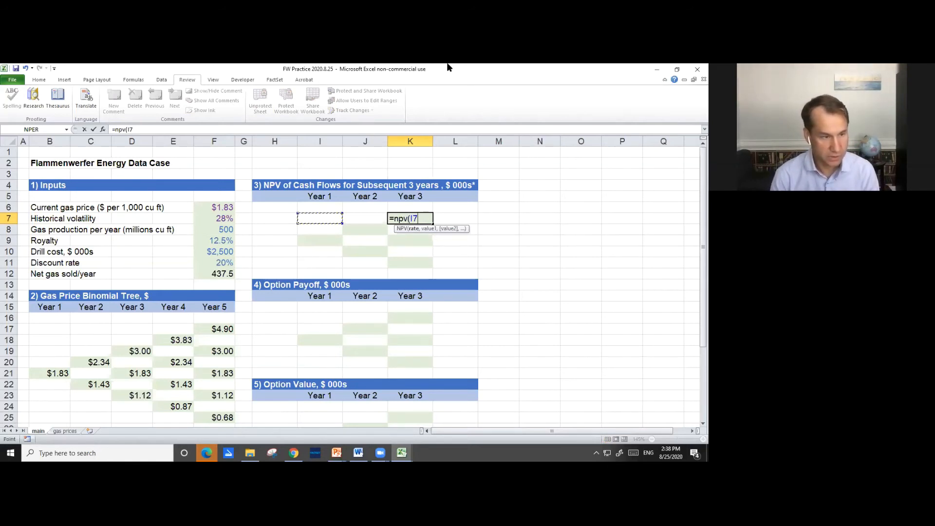
key(Down)
key(Down)
key(Down)
key(Left)
key(Left)
key(Left)
key(Down)
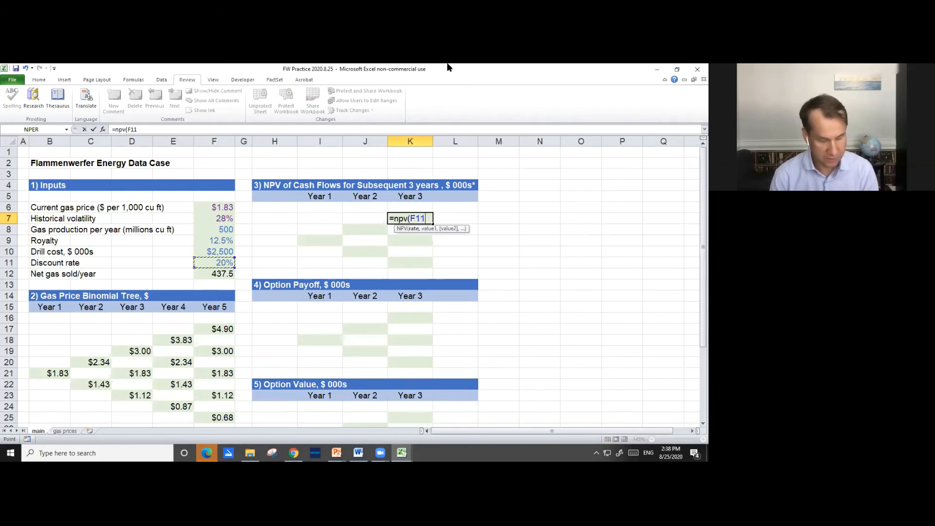
key(F4)
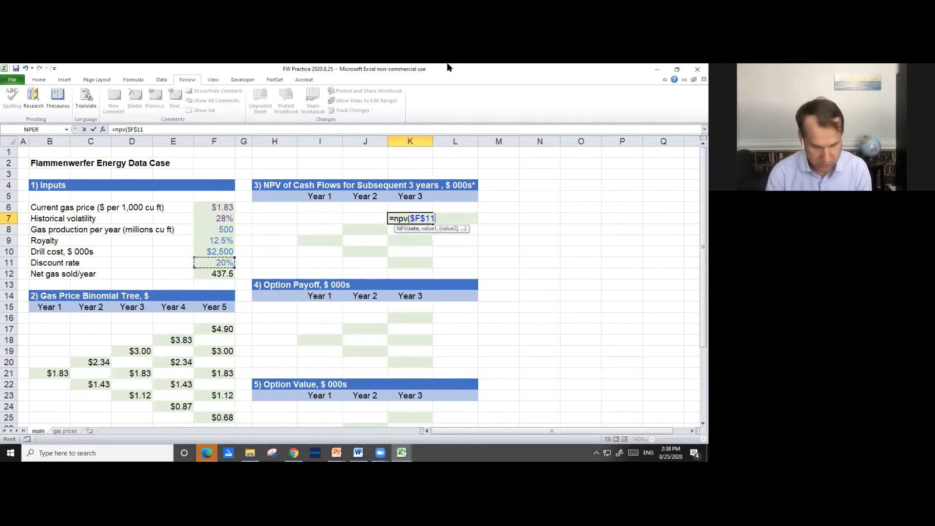
Begin the first cash flow argument of the K7 NPV formula with the negative drill cost, -$F$10
text(,-)
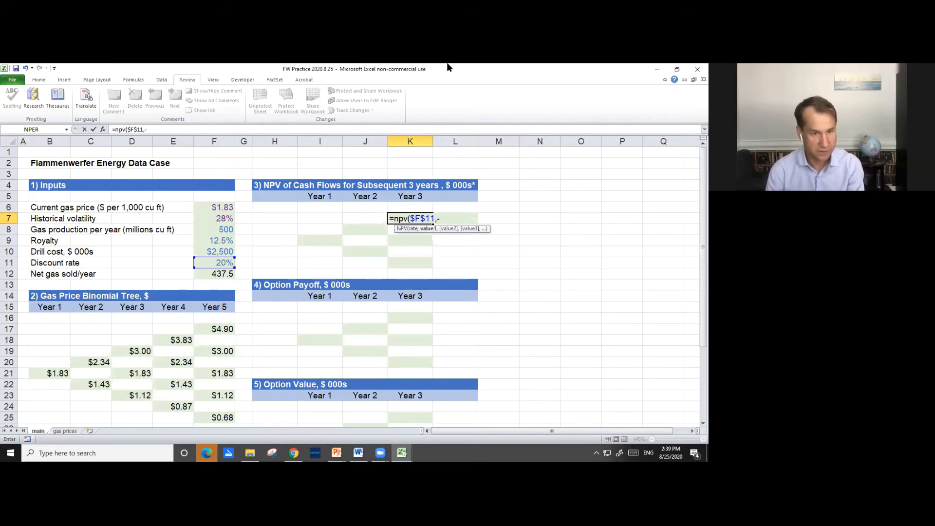
key(Left)
key(Left)
key(Down)
key(Down)
key(Down)
key(Left)
key(Left)
key(Left)
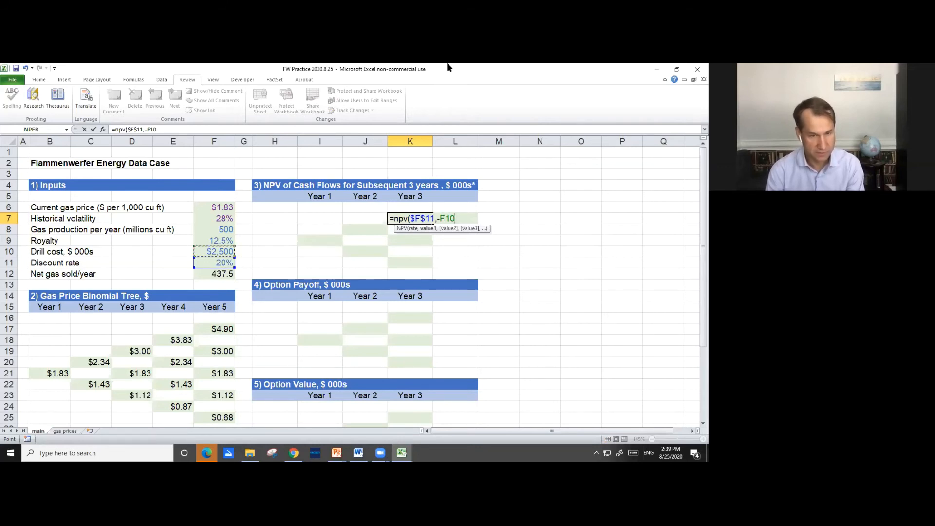
key(F4)
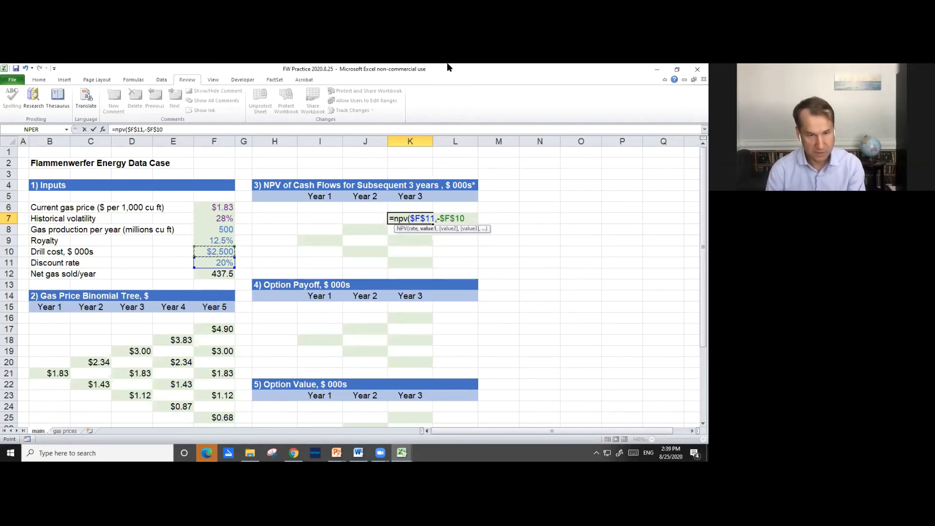
Add the net gas sold per year to the first cash flow in K7 as the absolute reference $F$12
text(+)
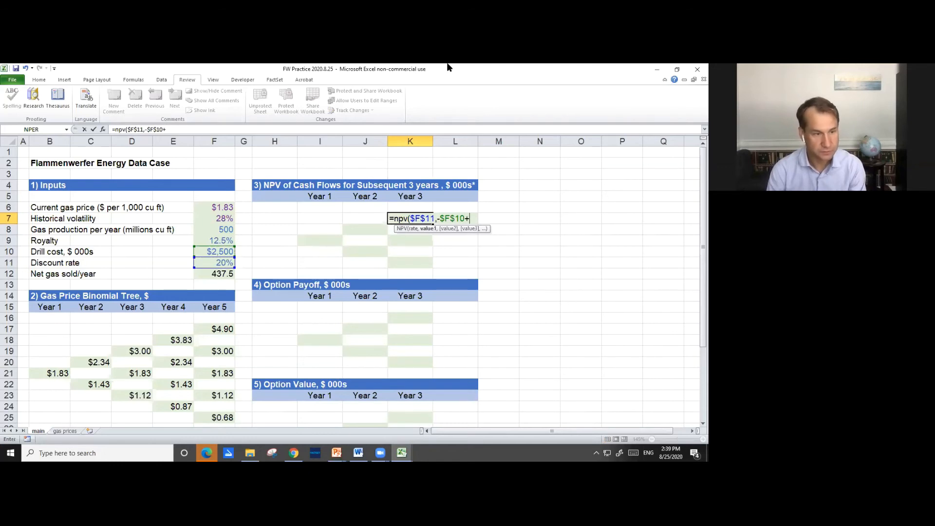
key(Left)
key(Left)
key(Left)
key(Down)
key(Down)
key(Down)
key(Down)
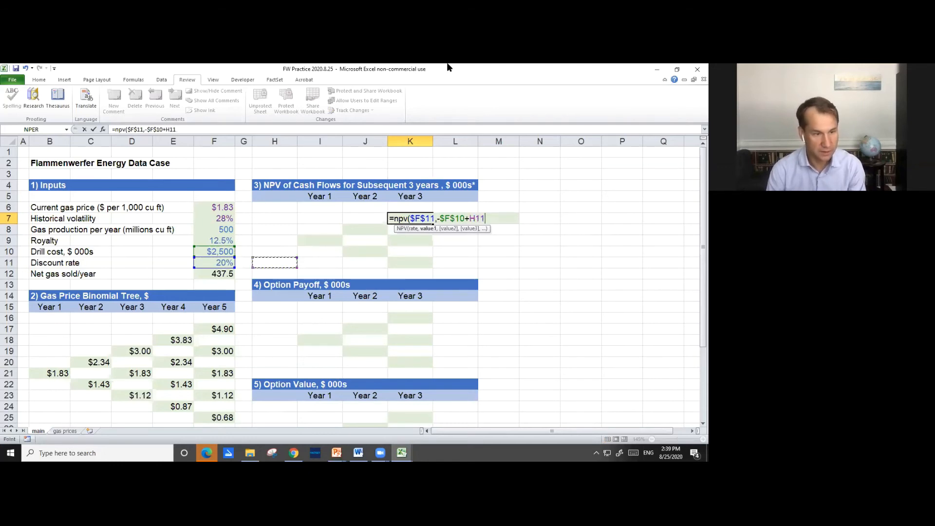
key(Left)
key(Down)
key(Left)
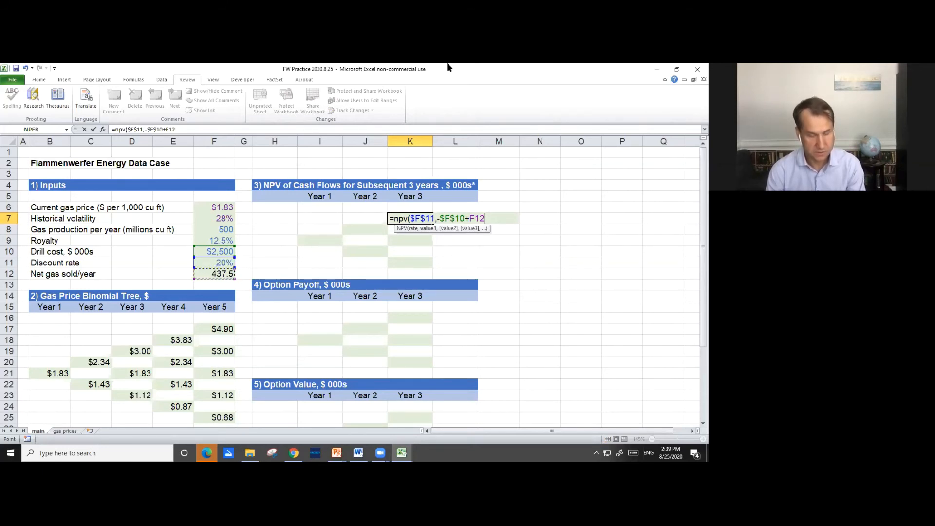
key(F4)
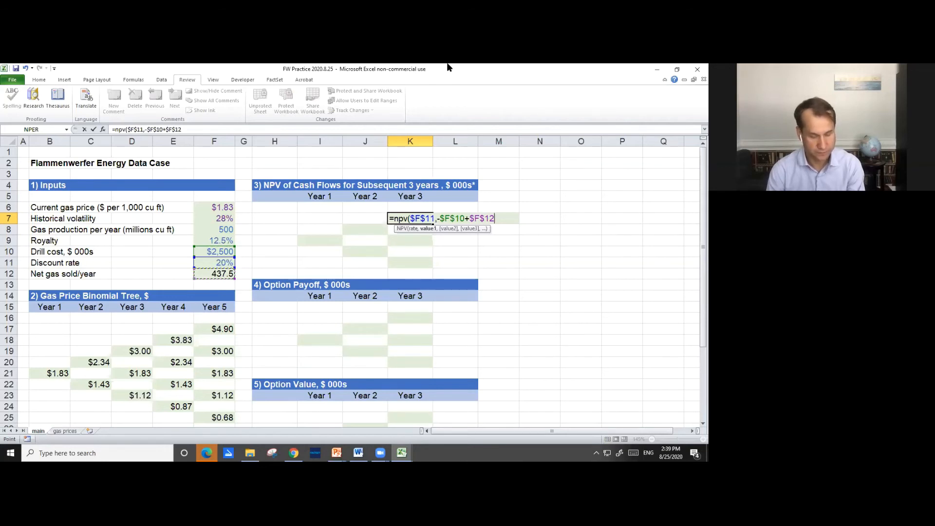
Multiply $F$12 in the K7 formula by the top Year 3 gas price in D19
text(*)
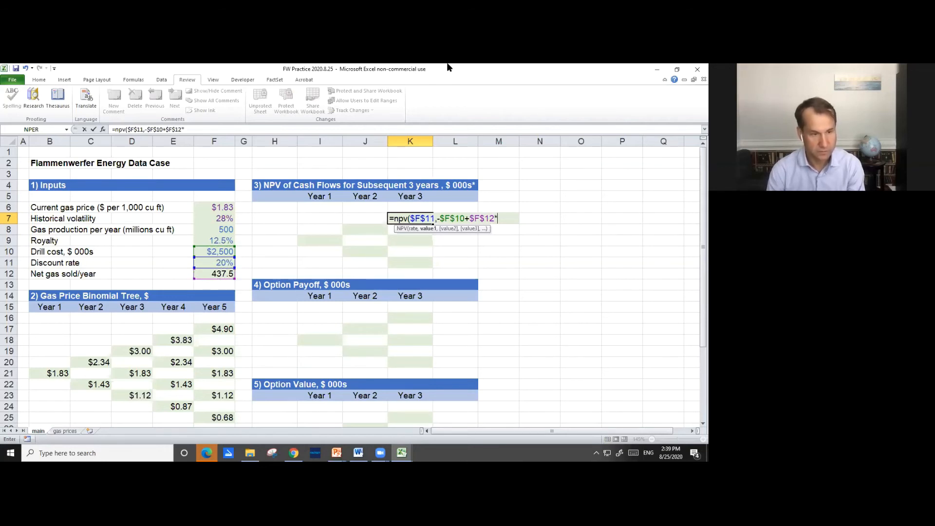
key(Down)
key(Down)
key(Down)
key(Down)
key(Down)
key(Down)
key(Left)
key(Left)
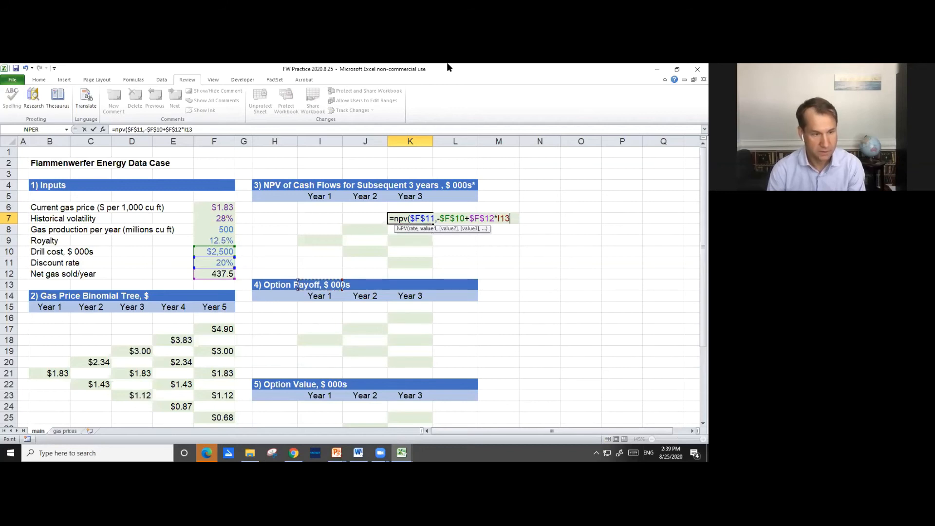
key(Down)
key(Down)
key(Down)
key(Down)
key(Left)
key(Left)
key(Left)
key(Left)
key(Left)
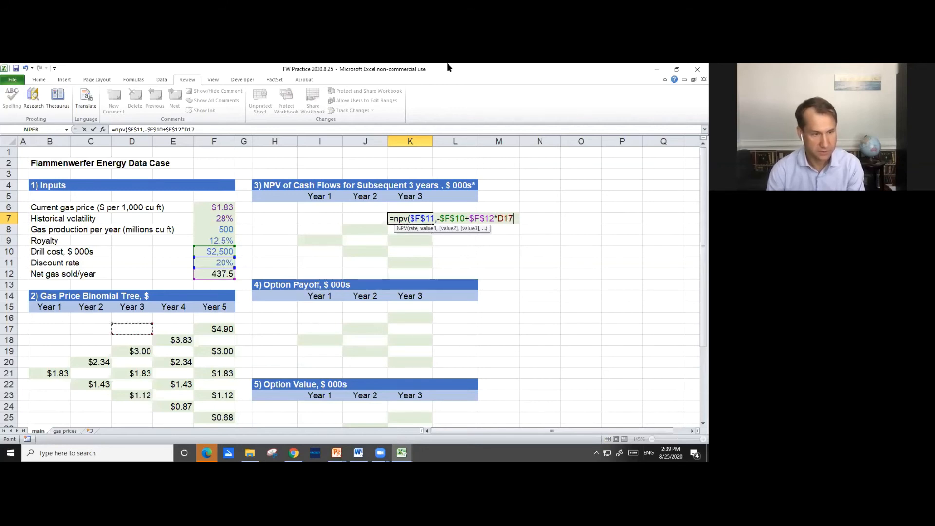
key(Down)
key(Down)
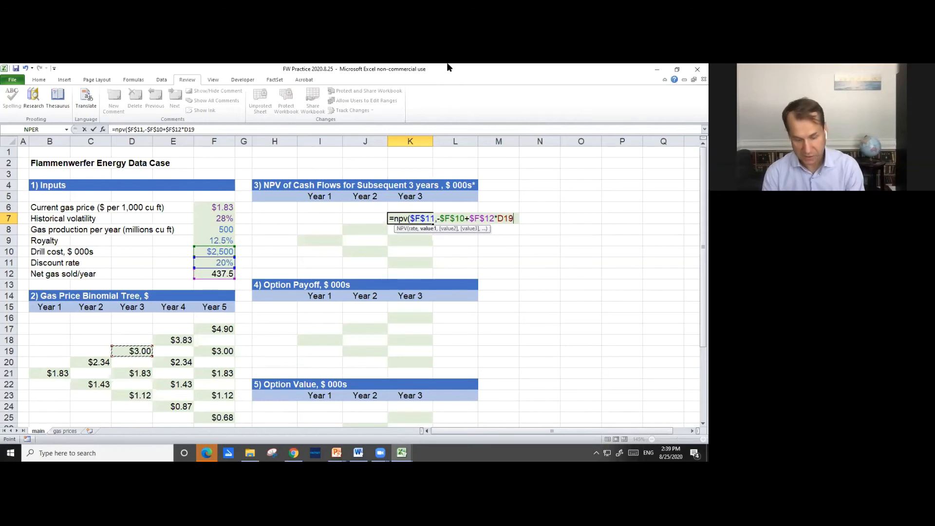
Add the net gas sold per year again to the K7 formula as +$F$12 for the Year 4 cash flow
text(+)
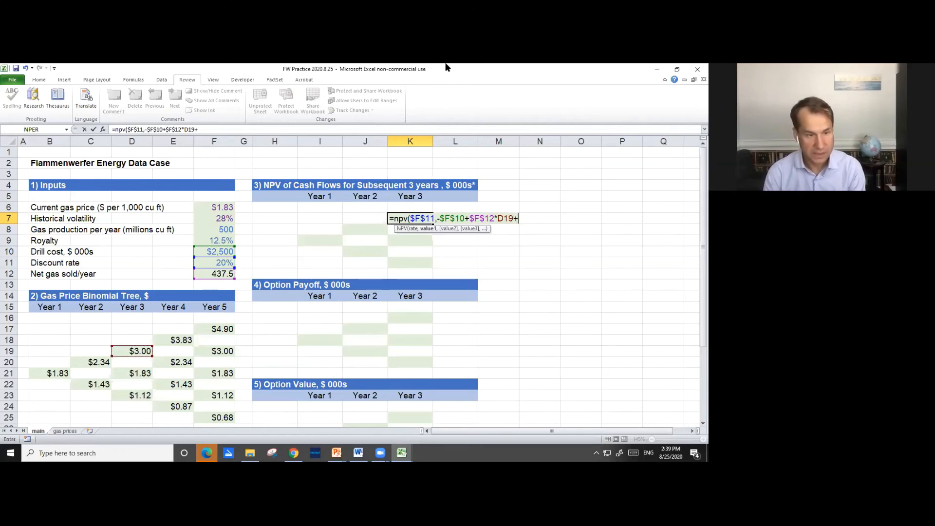
key(Down)
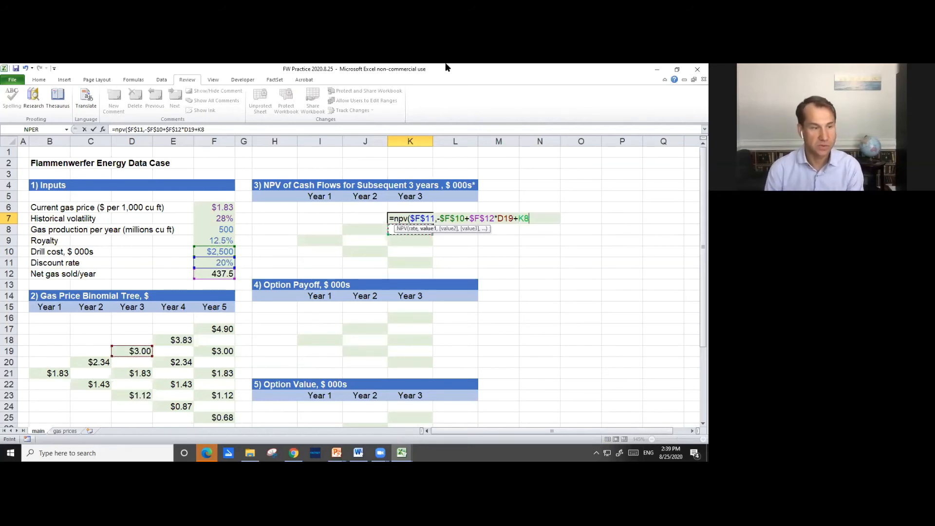
key(Down)
key(Down)
key(Down)
key(Left)
key(Left)
key(Left)
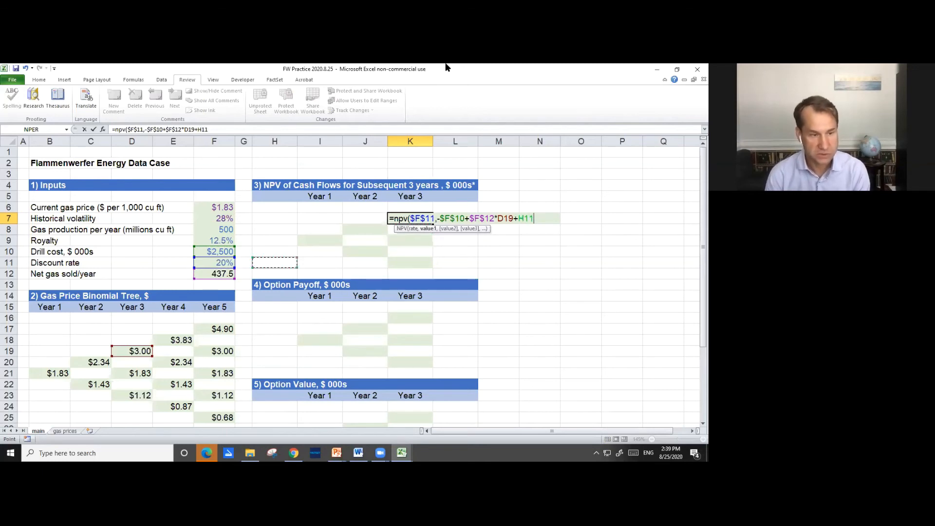
key(Down)
key(Left)
key(Left)
key(Left)
key(Right)
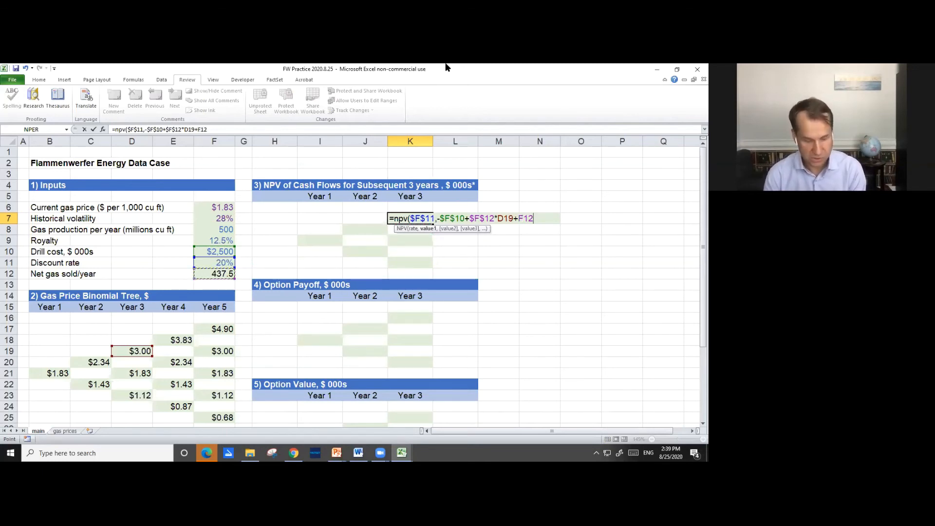
key(F4)
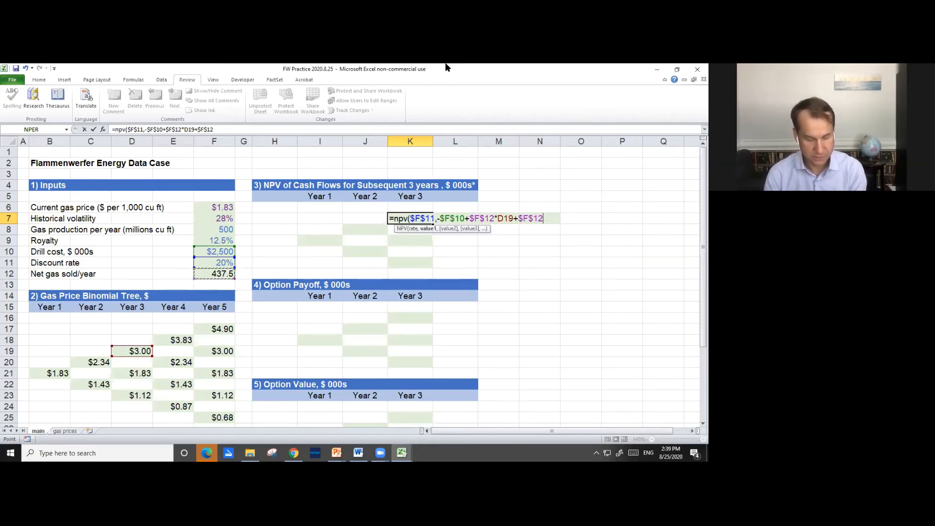
Multiply the Year 4 term in K7 by an AVERAGE whose first argument is the top Year 4 price, E18
text(*a)
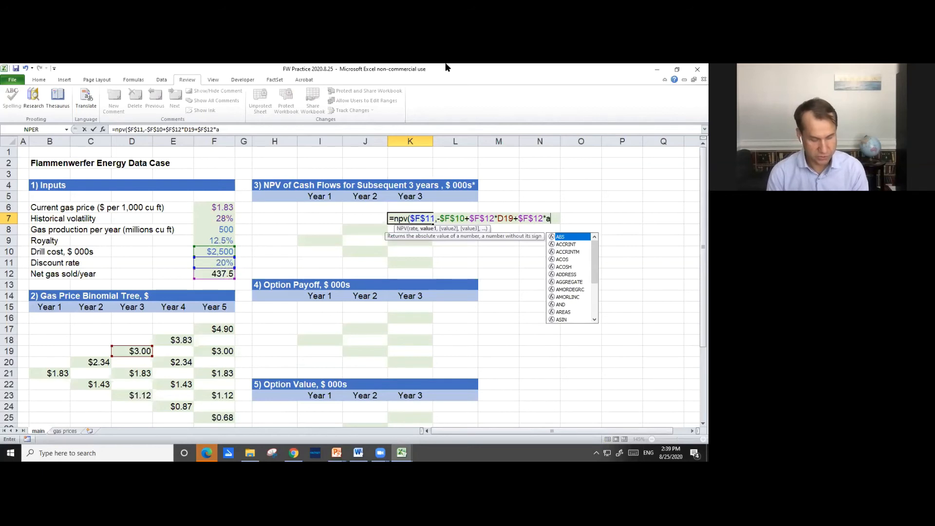
text(verage()
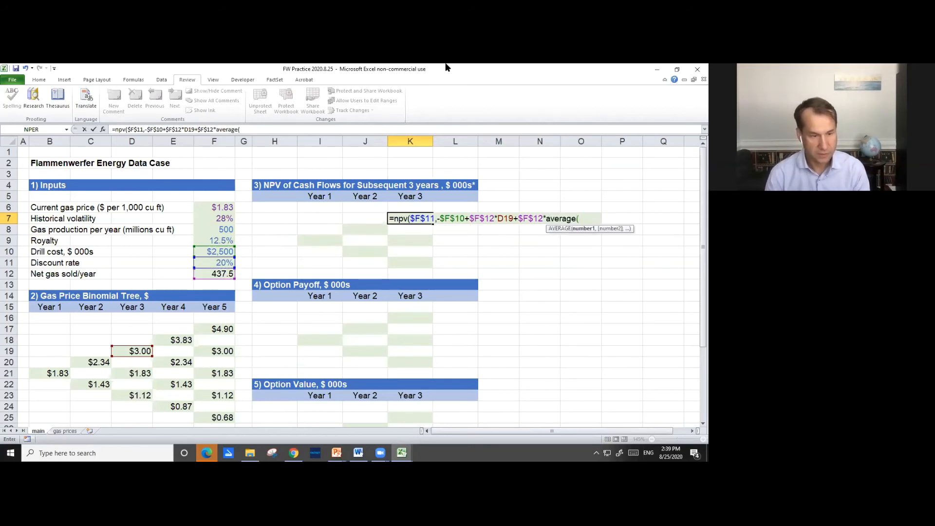
key(Down)
key(Down)
key(Left)
key(Left)
key(Down)
key(Down)
key(Down)
key(Down)
key(Down)
key(Down)
key(Down)
key(Down)
key(Down)
key(Down)
key(Down)
key(Down)
key(Down)
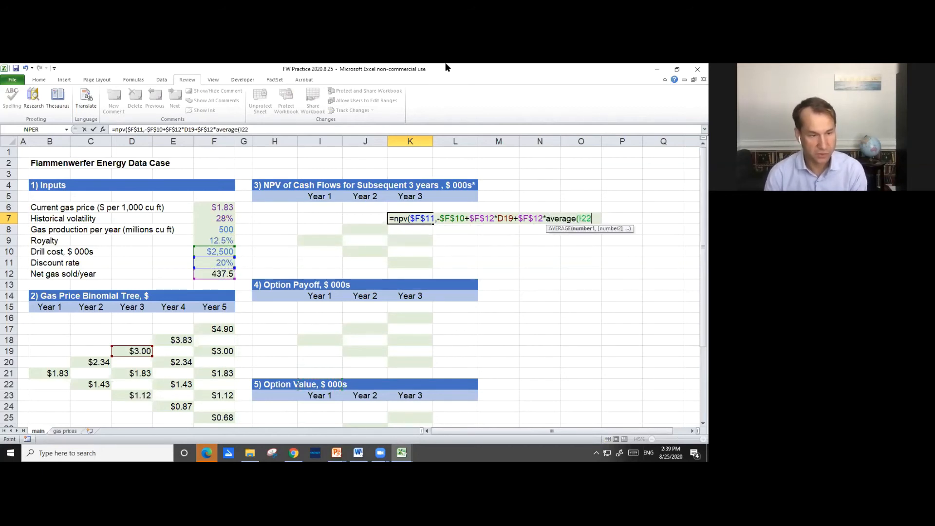
key(Left)
key(Left)
key(Left)
key(Left)
key(Up)
key(Up)
key(Up)
key(Up)
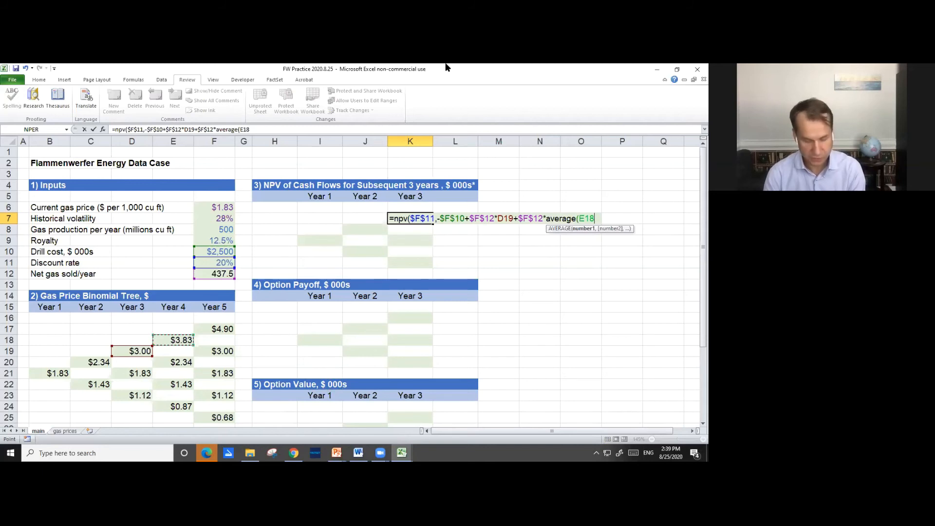
Complete the Year 4 average in K7 with E20, close both functions and append a plus sign
text(,)
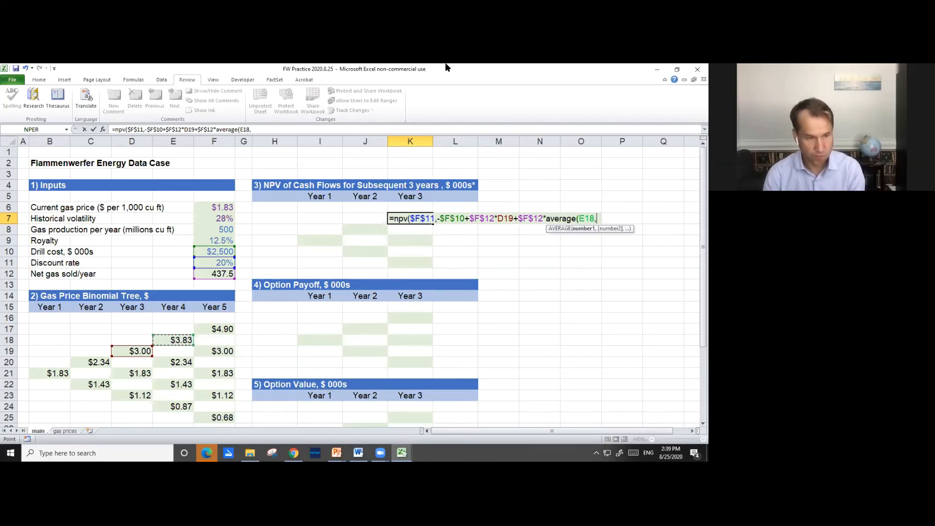
key(Left)
key(Down)
key(Down)
key(Down)
key(Down)
key(Down)
key(Down)
key(Down)
key(Down)
key(Down)
key(Down)
key(Left)
key(Left)
key(Left)
key(Left)
key(Down)
key(Down)
key(Down)
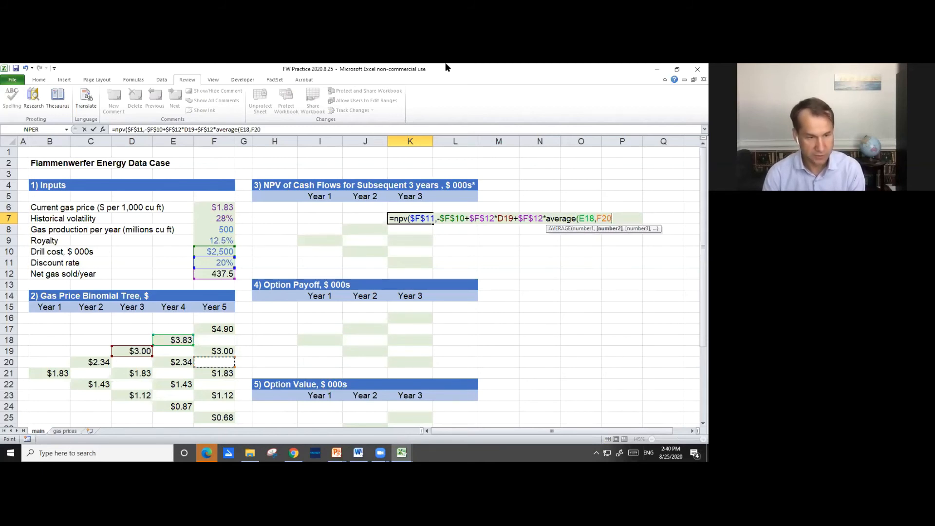
key(Left)
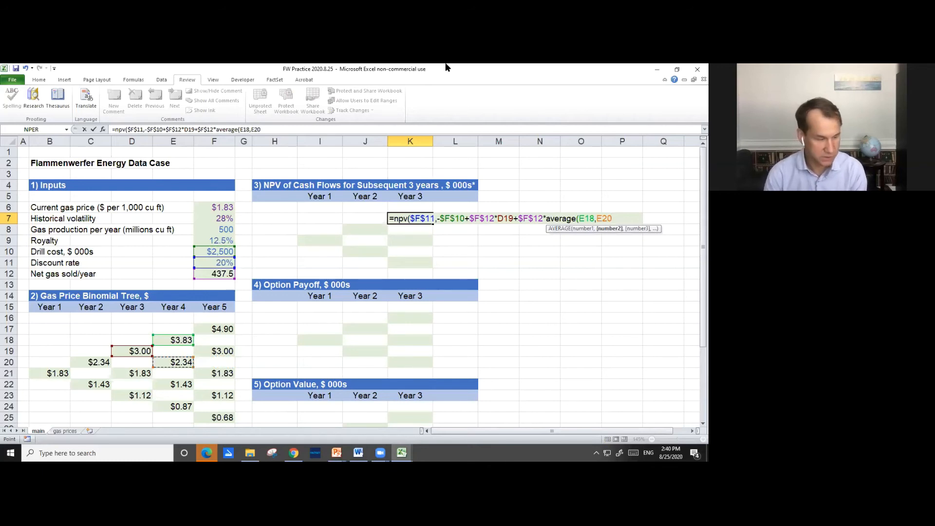
text())+)
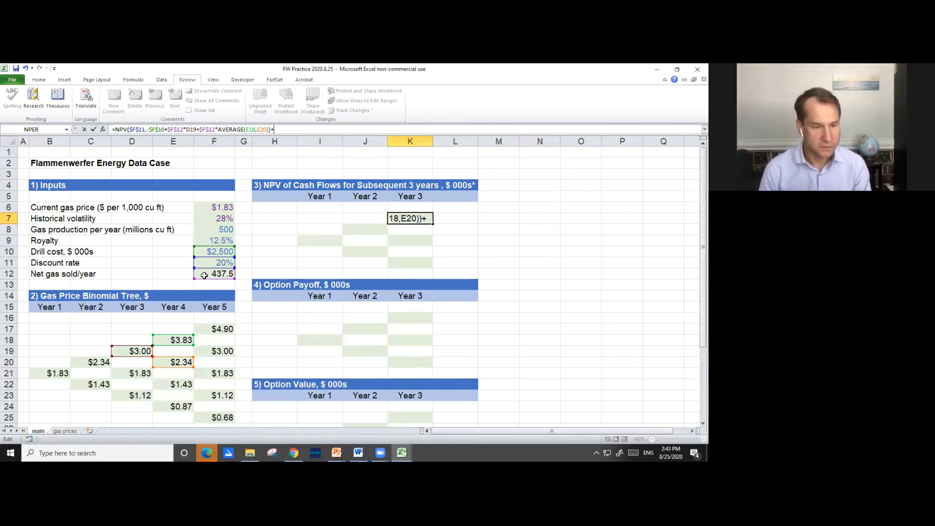
Append the Year 5 term to K7 as $F$12 multiplied by an AVERAGE starting with the top Year 5 price, F17
click(205, 276)
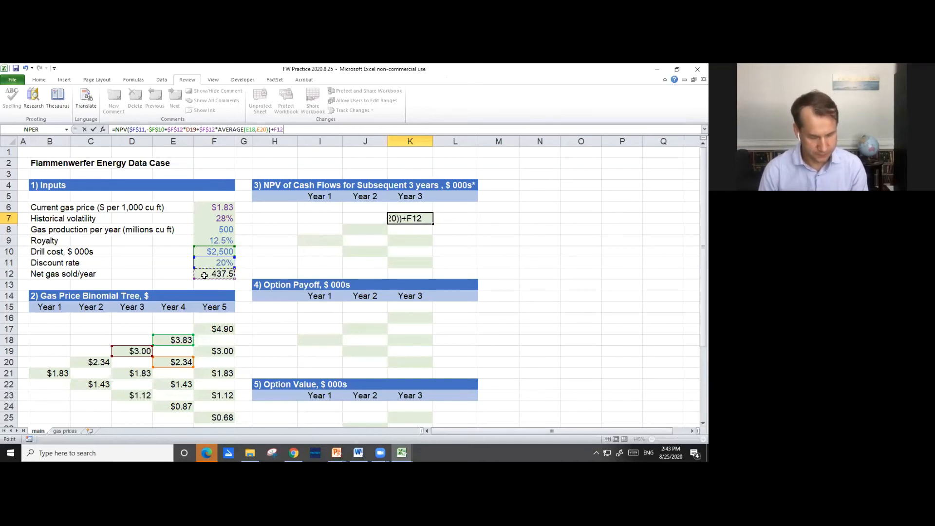
key(F4)
text(*)
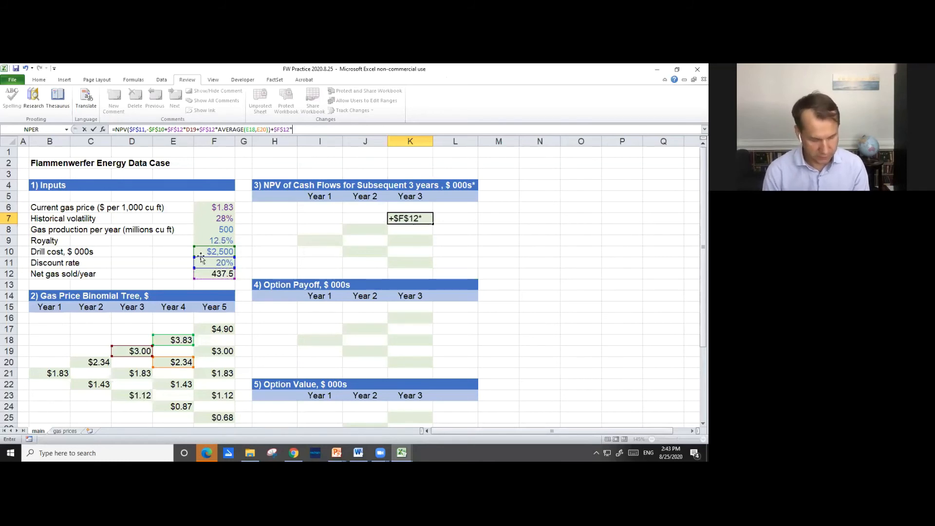
text(av)
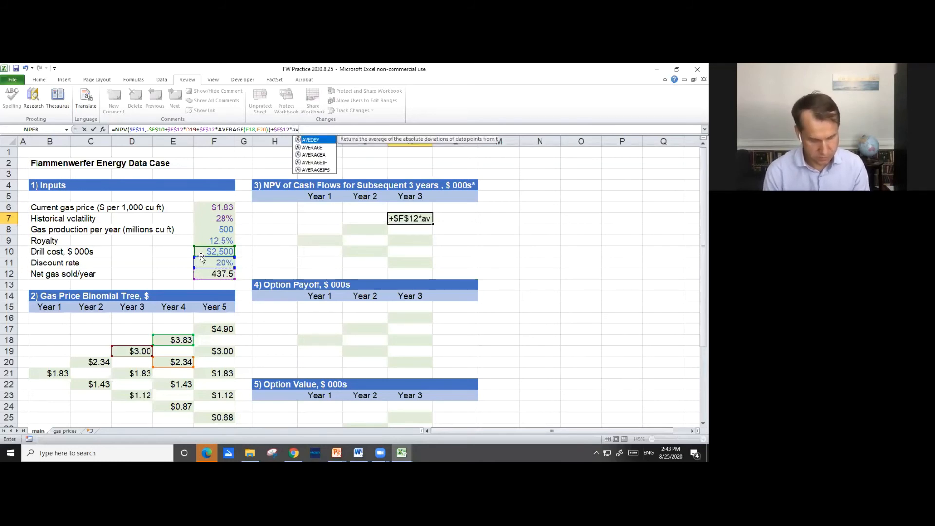
text(erage()
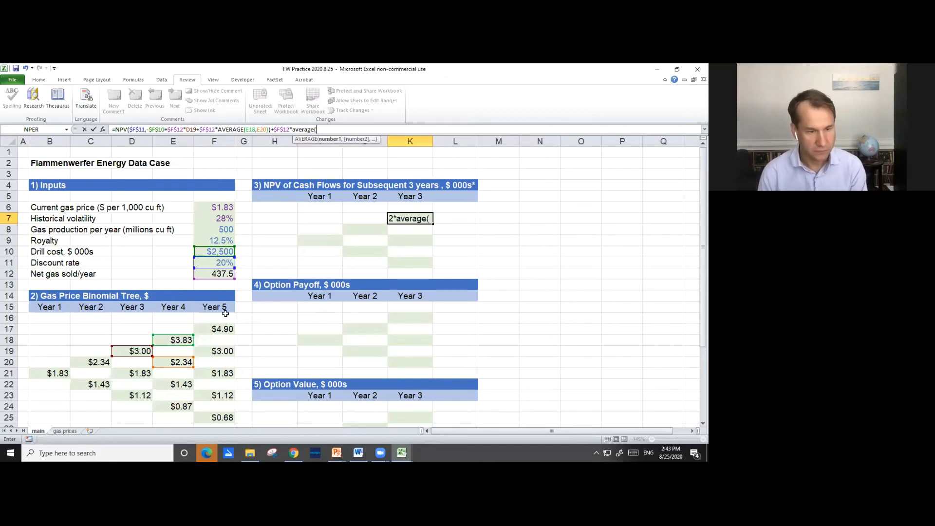
click(214, 330)
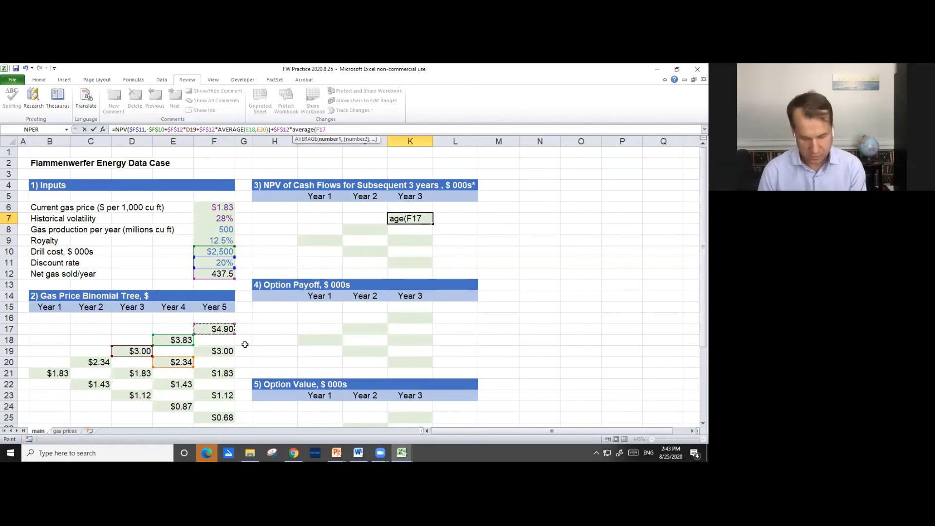
Complete the Year 5 average in K7 with F19 twice and F21, and enter the formula
text(,)
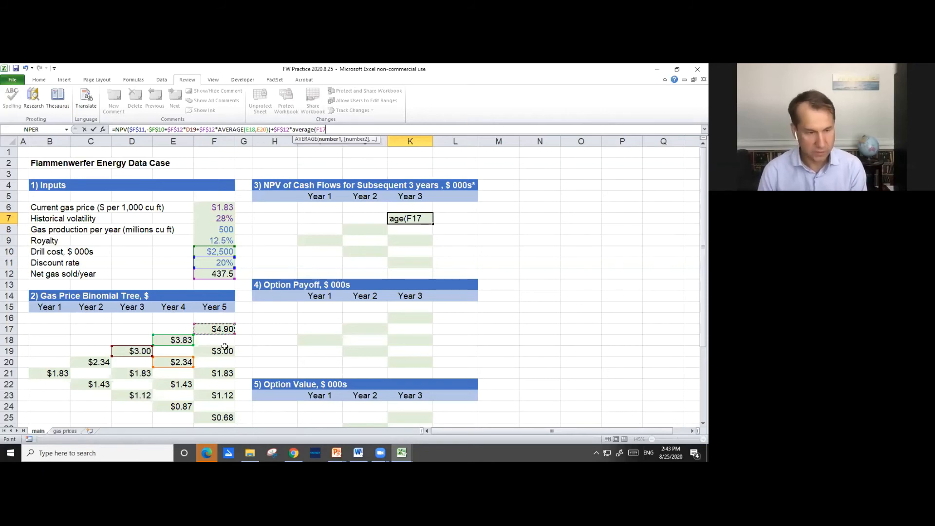
click(218, 355)
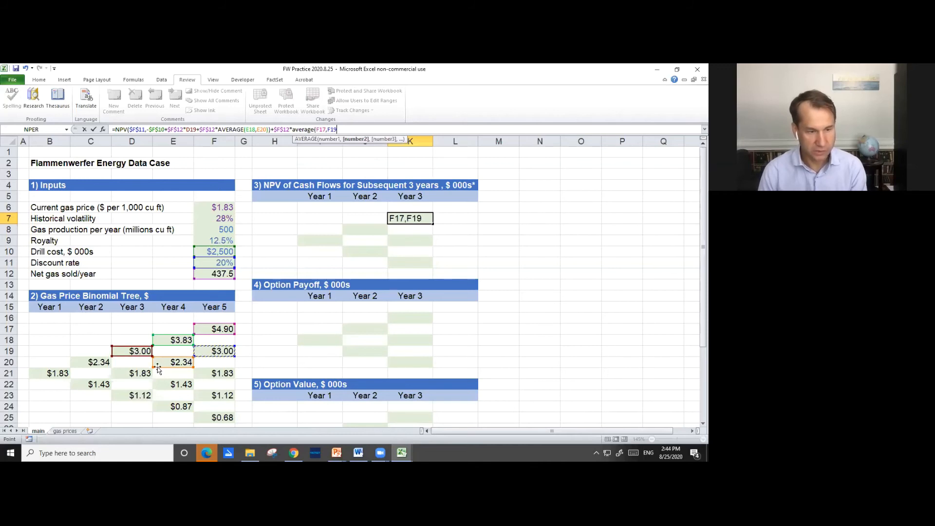
text(,)
click(219, 352)
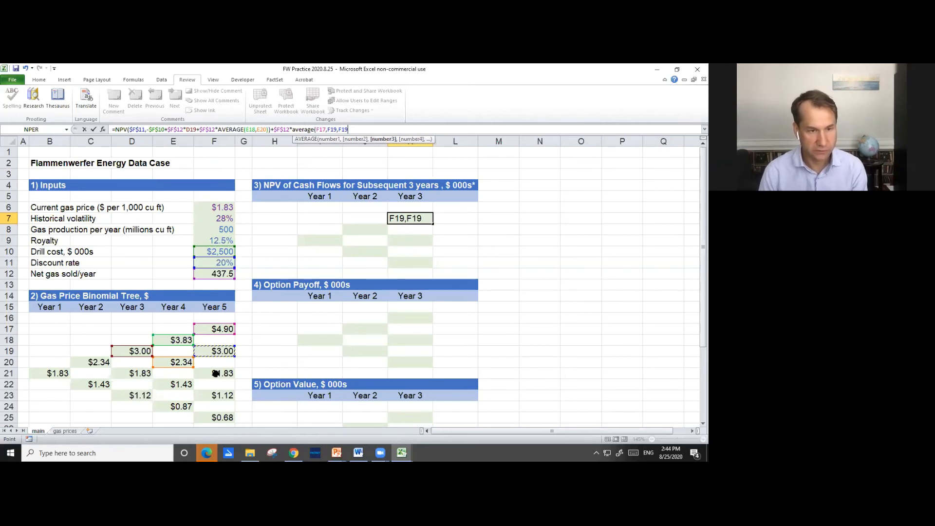
text(,)
click(216, 373)
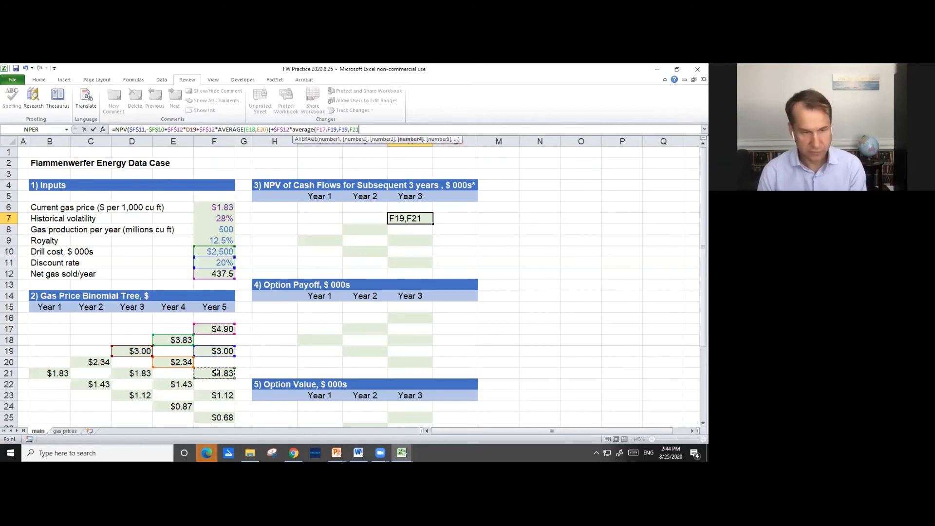
text())
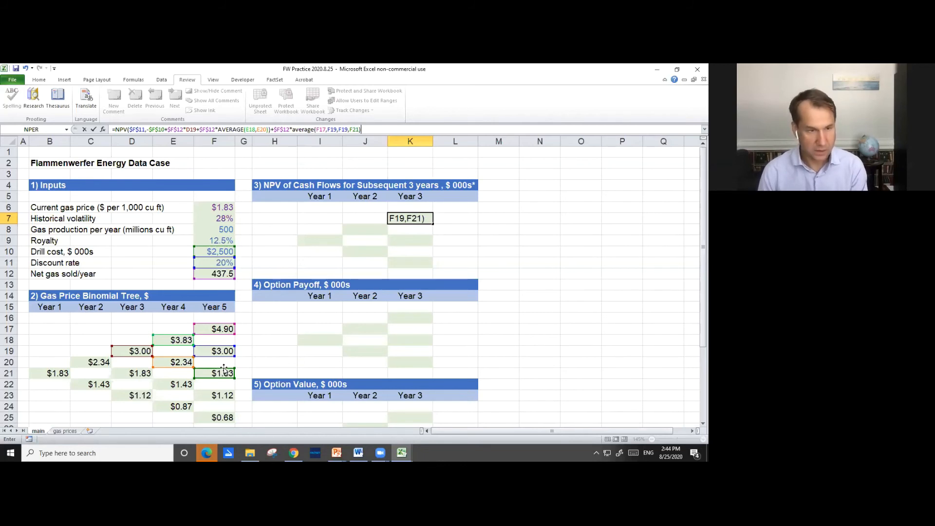
key(Return)
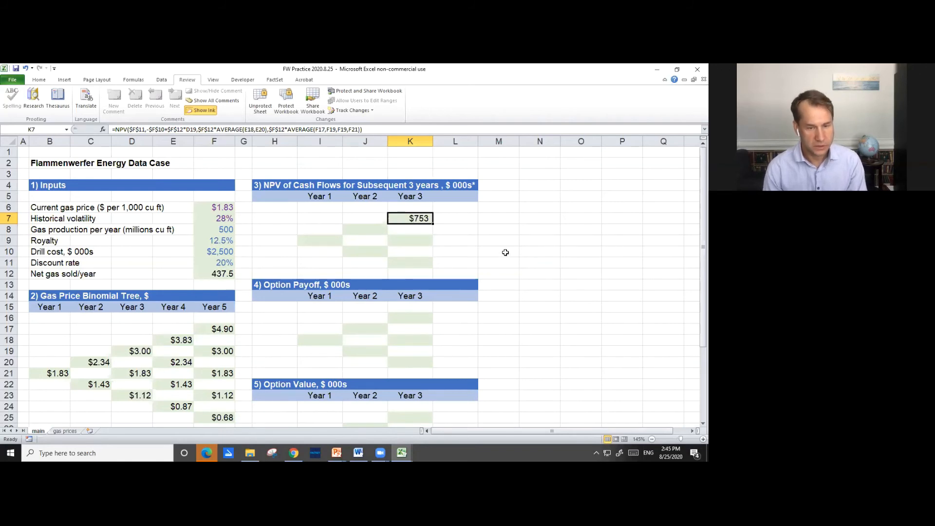
Copy the NPV formula from K7 into the upper Year 2 cell J8 and the Year 1 cell I9
key(ctrl+c)
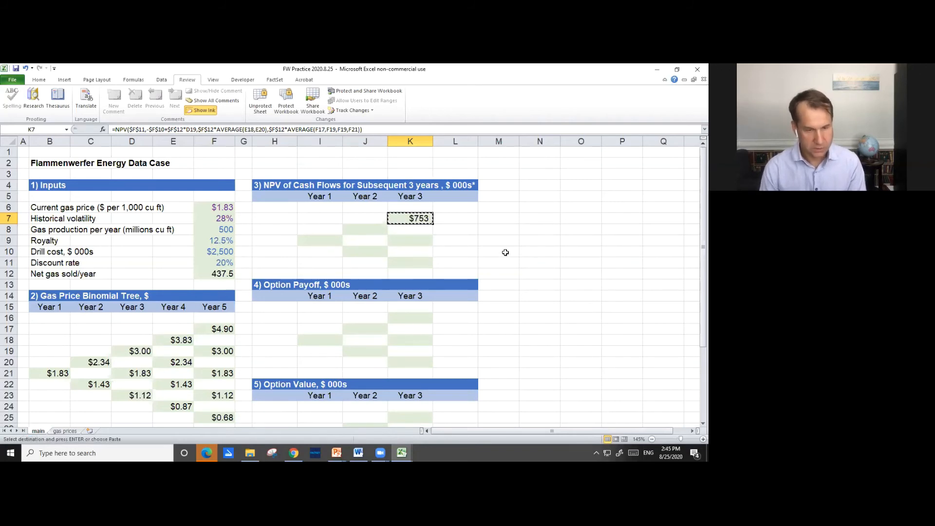
key(Down)
key(Left)
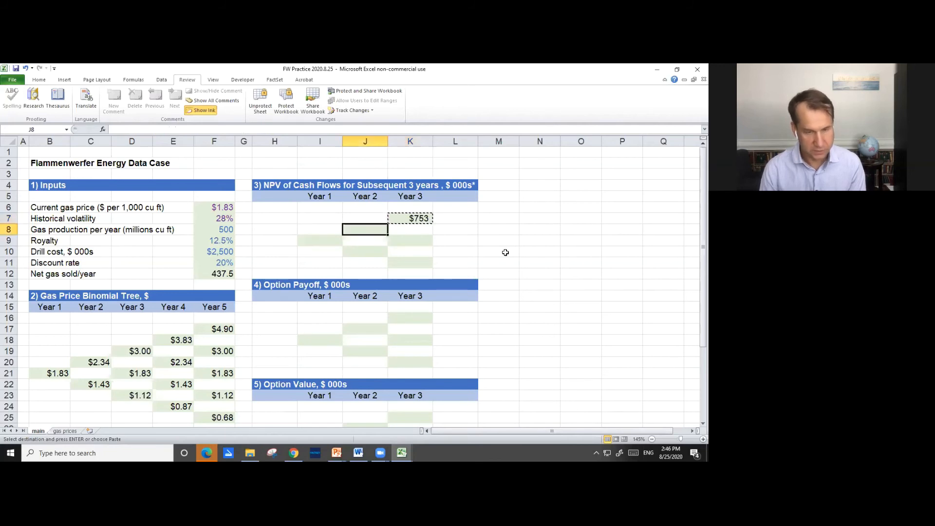
key(ctrl+v)
key(Down)
key(Left)
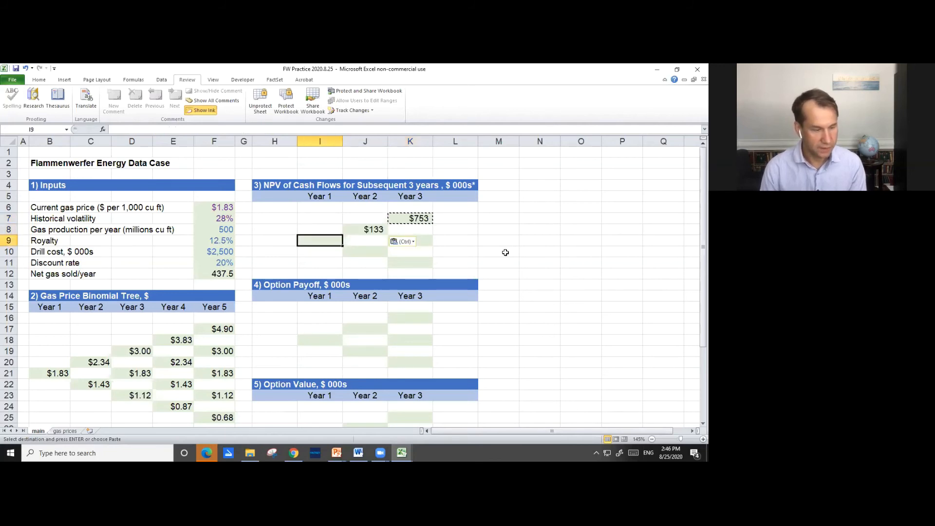
key(ctrl+v)
Paste the same NPV formula into J10, K11 and K9 to fill the rest of the NPV tree
key(Down)
key(Right)
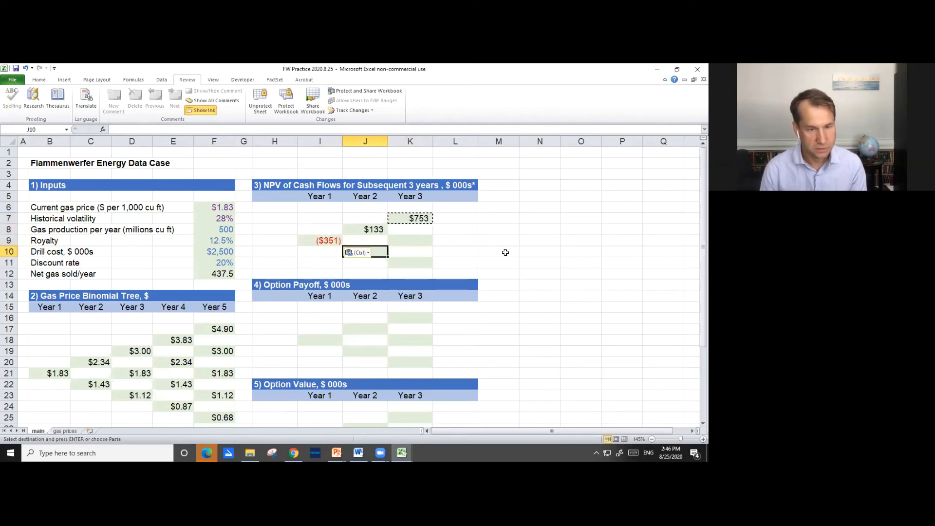
key(ctrl+v)
key(Down)
key(Right)
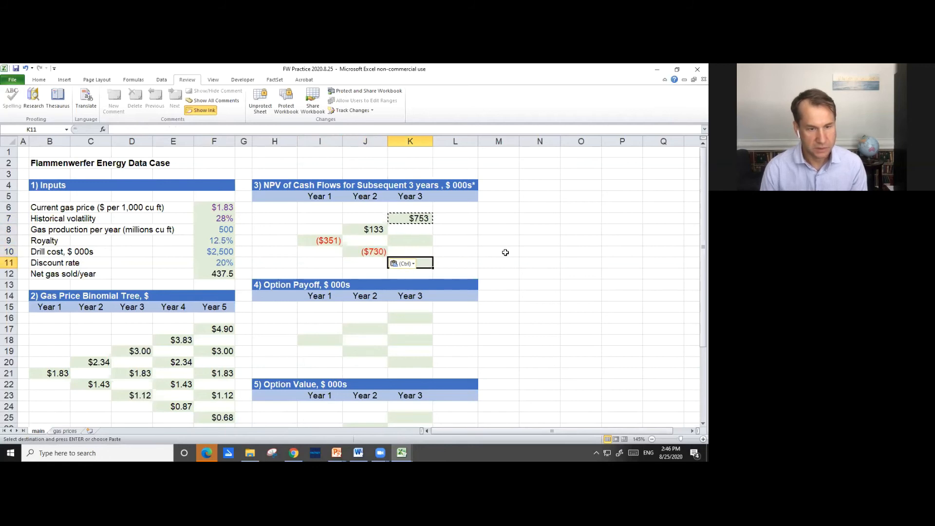
key(ctrl+v)
key(Up)
key(Up)
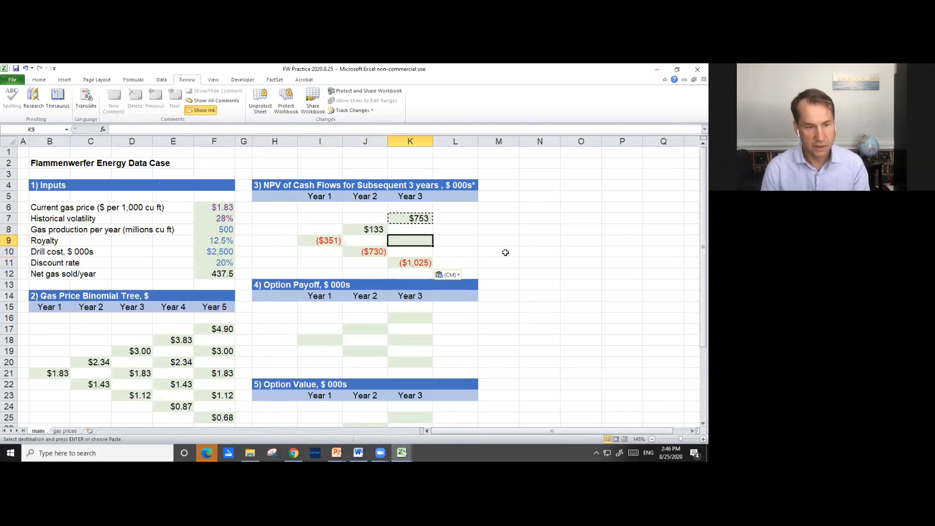
key(ctrl+v)
Check which price tree cells the copied NPV formulas in J8 and I9 reference, leaving them unmodified
key(Up)
key(Left)
key(F2)
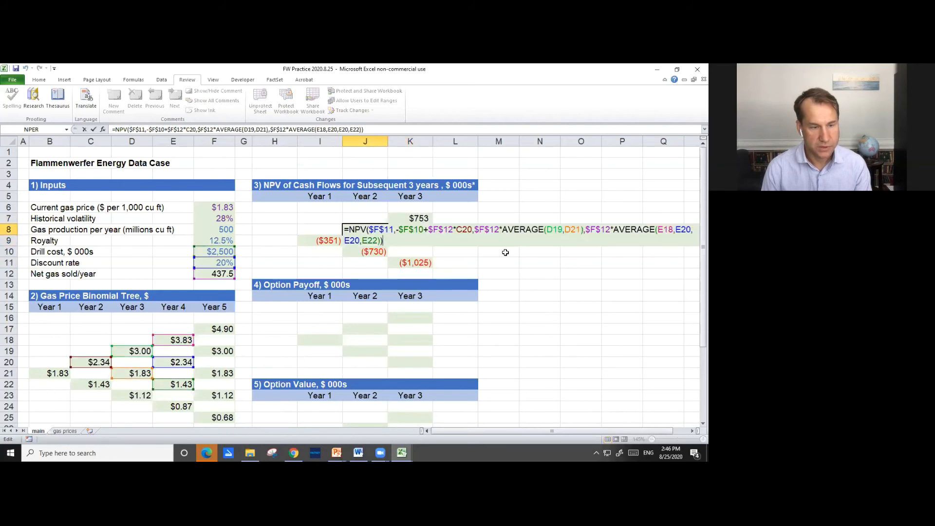
key(Return)
key(Left)
key(F2)
key(Return)
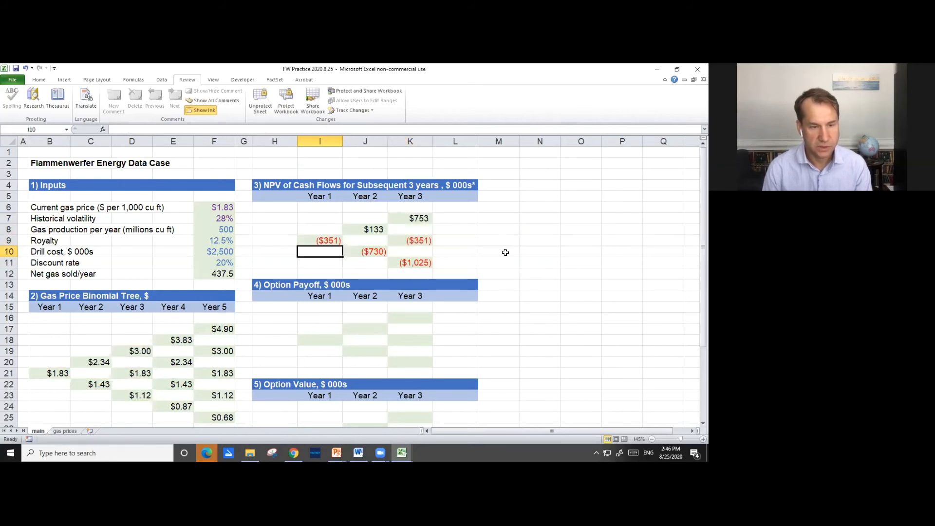
key(Right)
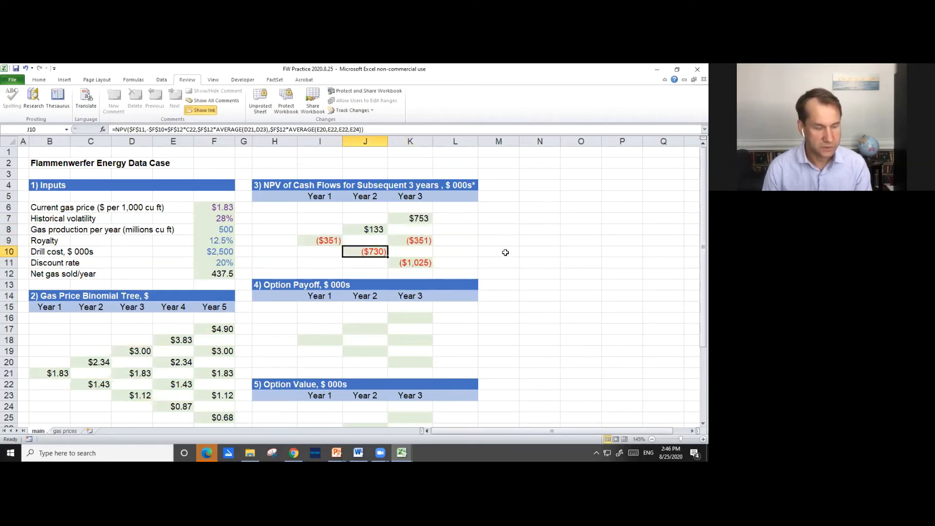
key(Right)
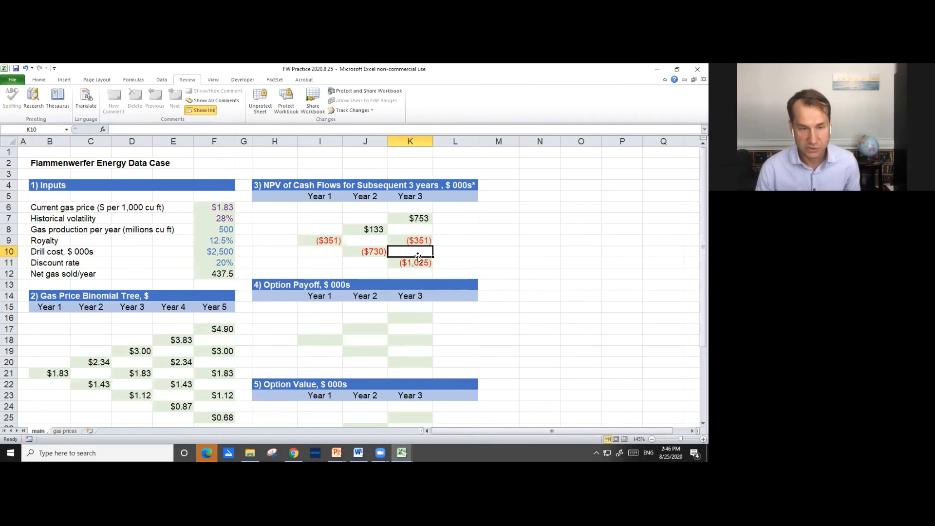
click(374, 230)
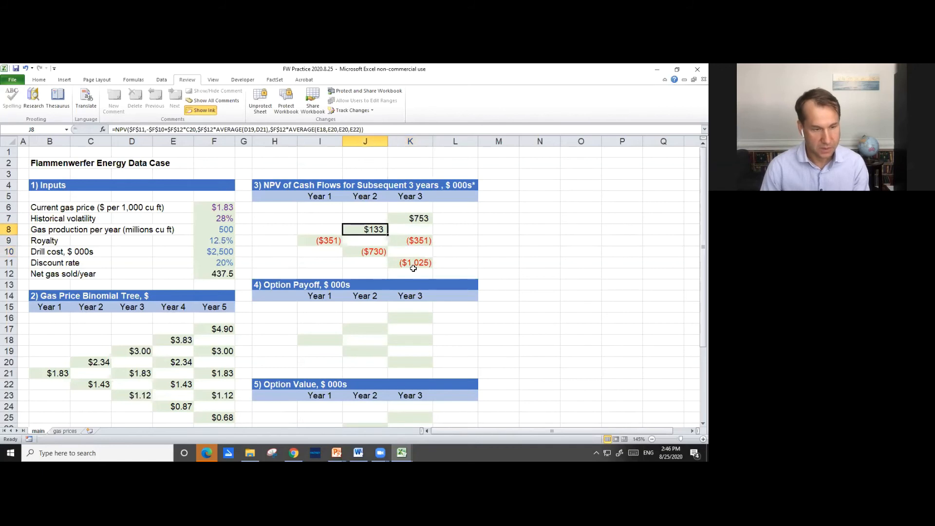
key(F2)
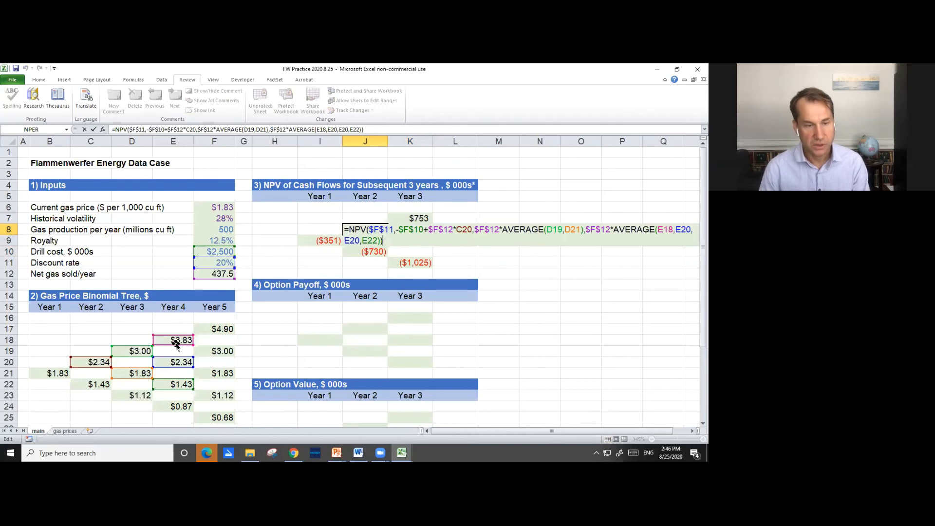
key(Escape)
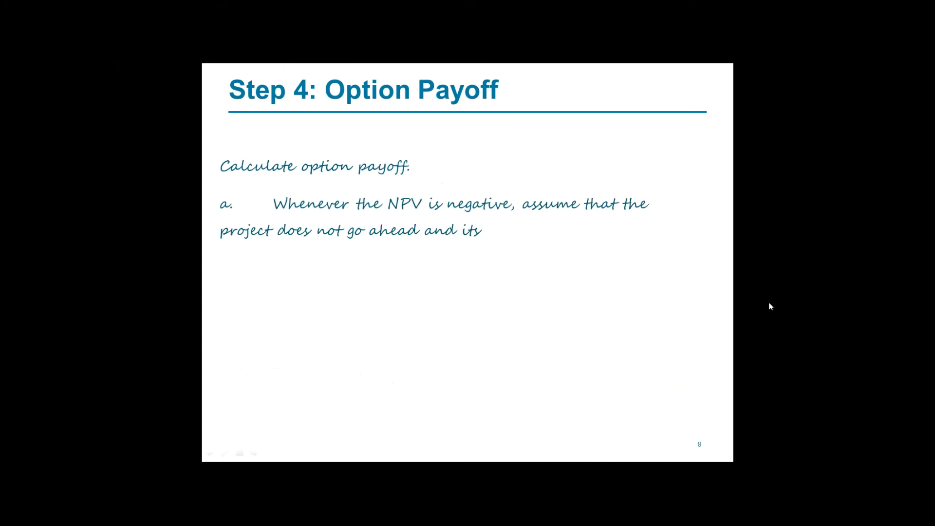
Review the Step 4: Option Payoff slide in the slide show and return to the Excel workbook
click(769, 307)
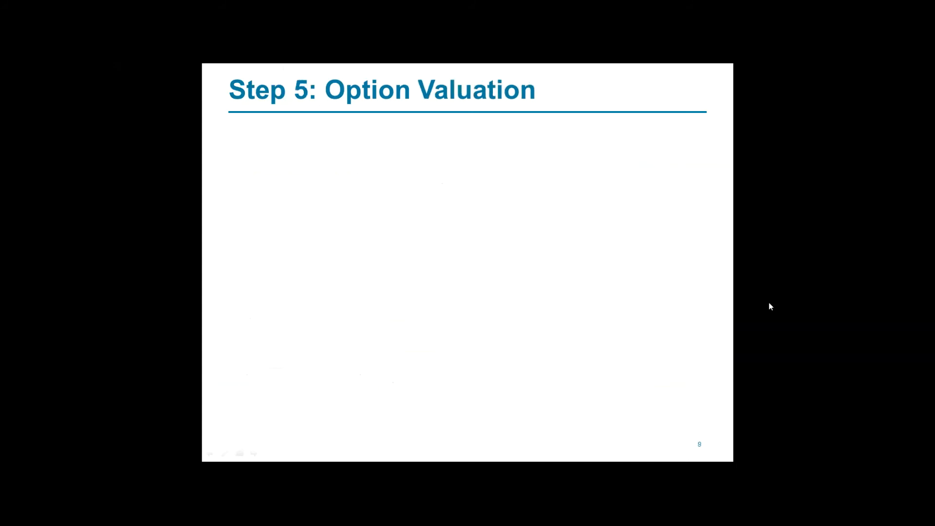
key(Left)
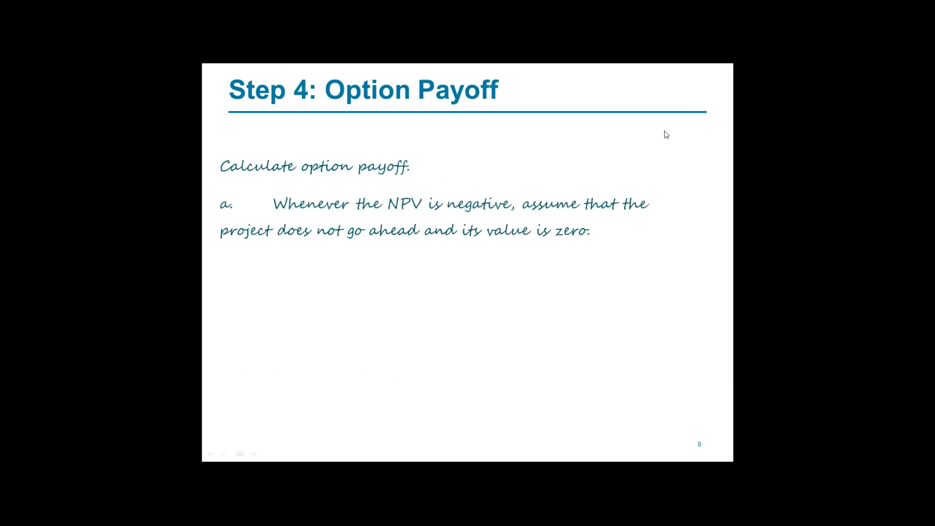
key(alt+Tab)
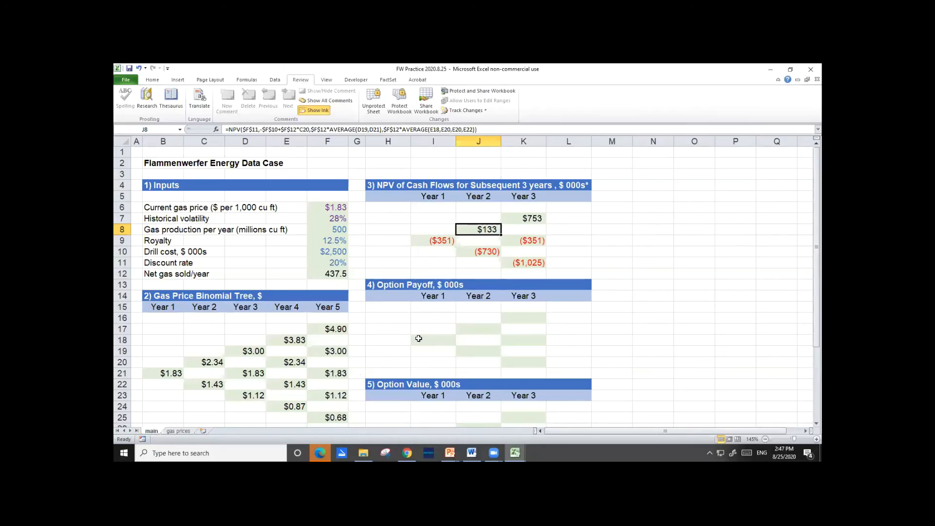
Enter a MAX formula with 0 as its first argument in I18, the Year 1 option payoff cell
click(418, 339)
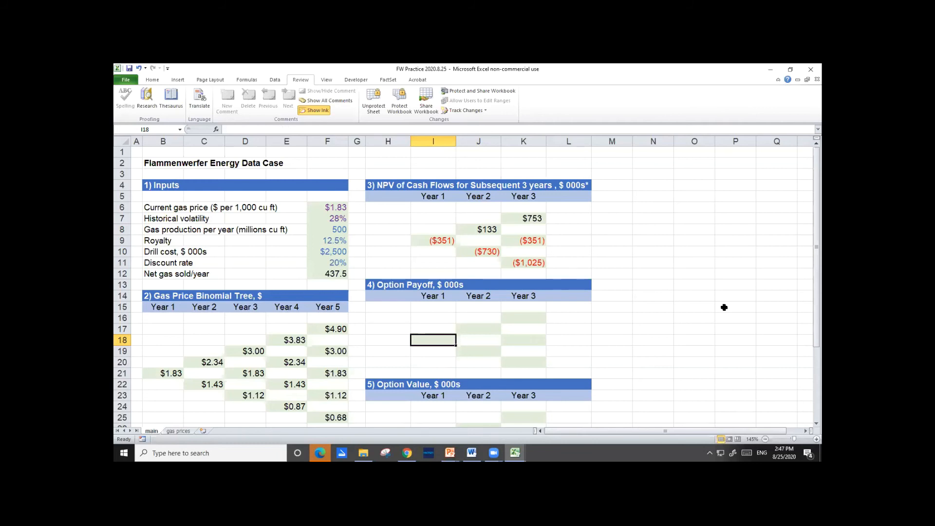
key(Down)
key(Up)
text(=)
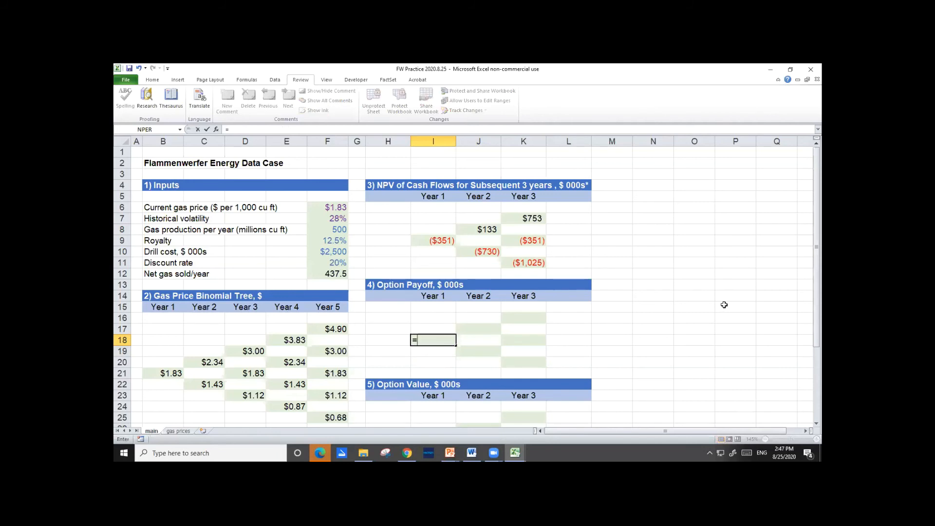
text(()
text(max)
key(BackSpace)
key(BackSpace)
key(BackSpace)
key(BackSpace)
text(max(0))
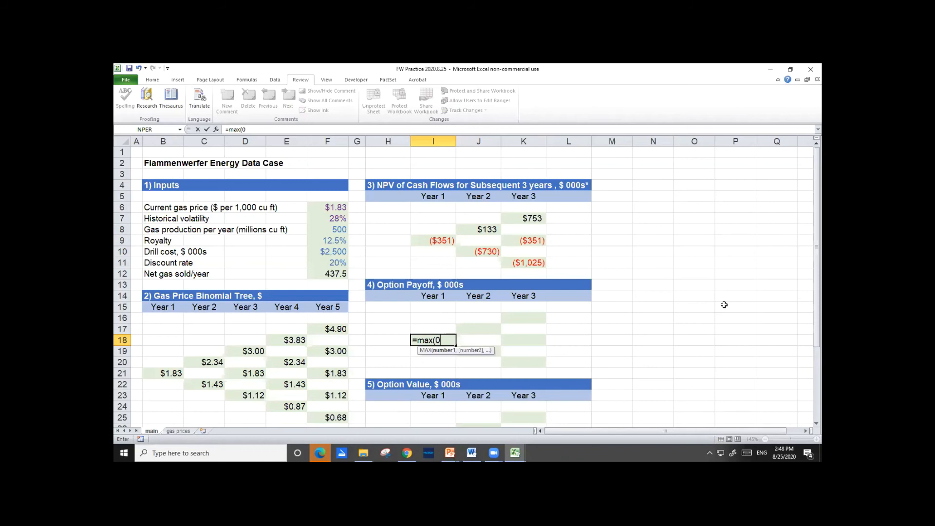
key(Up)
key(Up)
key(Up)
key(Up)
key(Up)
key(Up)
key(Down)
key(Down)
key(Down)
key(Down)
key(Down)
key(Down)
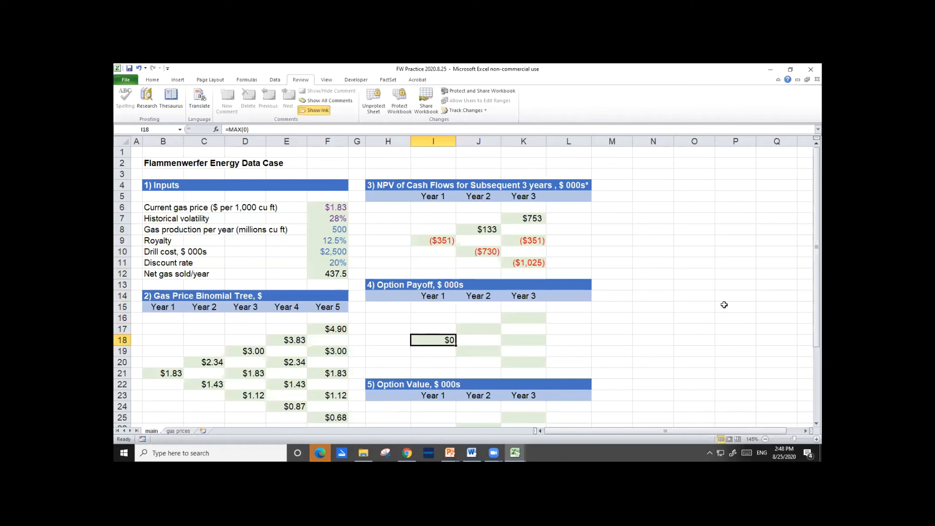
Add the Year 1 NPV in I9 as the second argument of the MAX formula in I18 and enter it
key(F2)
text(,)
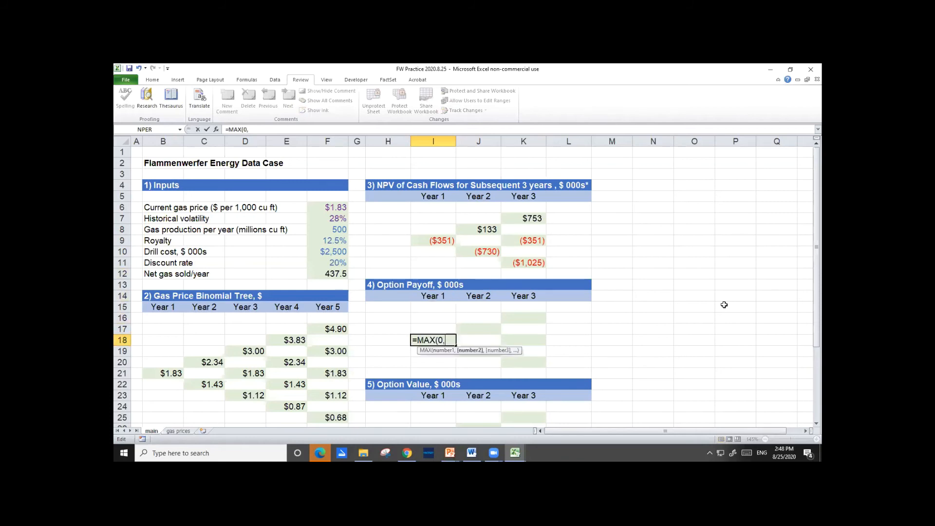
key(Up)
key(Up)
key(Up)
key(Up)
key(Up)
key(Up)
key(Up)
key(Up)
key(Up)
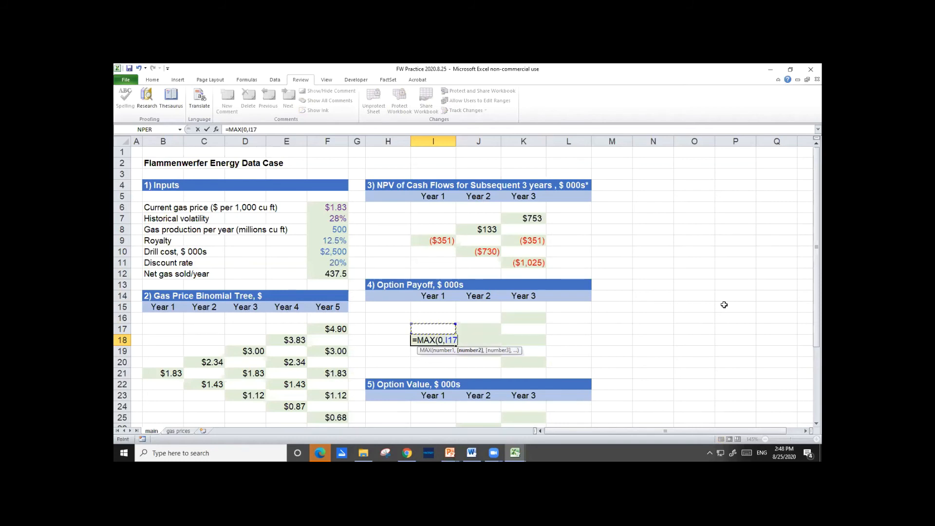
key(Return)
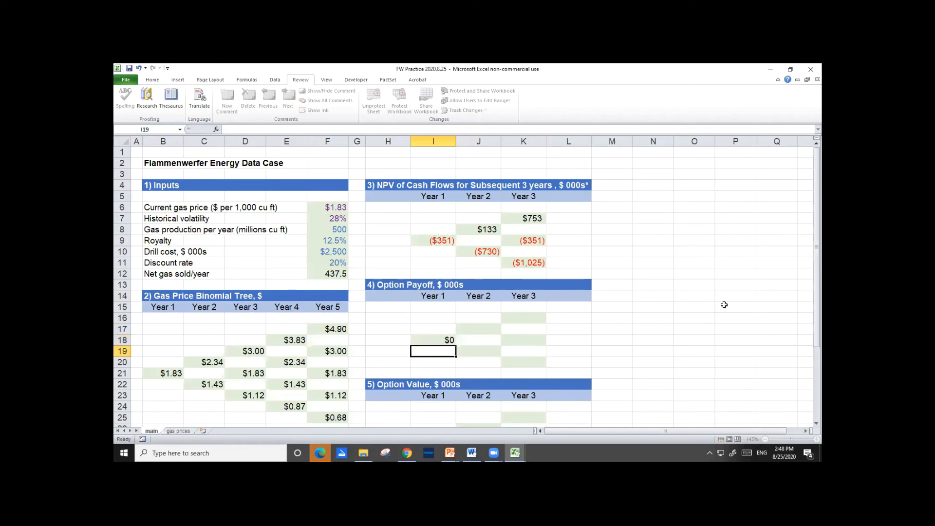
Copy the payoff formula from I18 into the upper Year 2 cell J17 and the top Year 3 cell K16
key(Up)
key(ctrl+c)
key(Up)
key(Right)
key(ctrl+v)
key(Up)
key(Right)
key(ctrl+v)
Paste the payoff formula into K18, J19 and K20 to complete the option payoff tree, and end the copy mode
key(Down)
key(Down)
key(ctrl+v)
key(Down)
key(Left)
key(ctrl+v)
key(Down)
key(Right)
key(ctrl+v)
key(Escape)
key(Up)
key(Left)
key(Up)
key(Up)
key(Right)
key(Up)
key(Right)
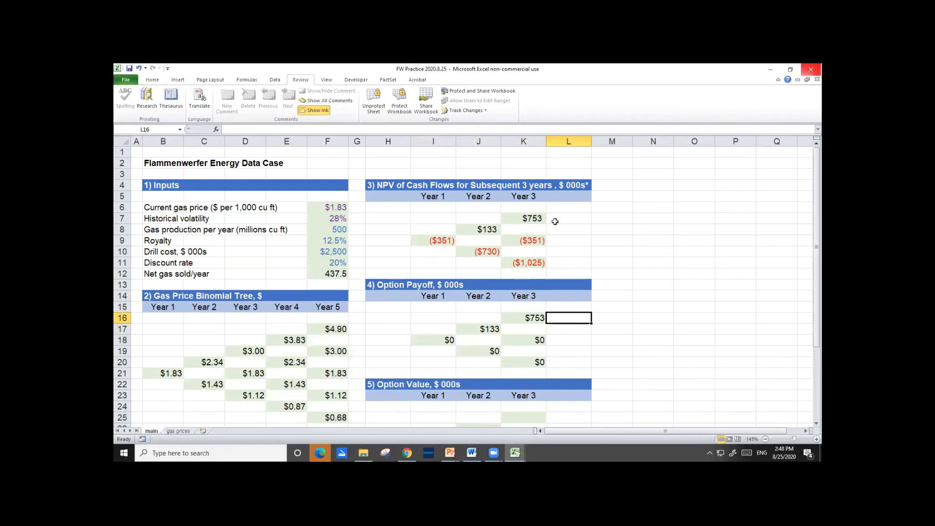
After viewing the Step 5: Option Valuation slide, link the top Year 3 option value in K25 to the payoff in K16
scroll(609, 255, down, 1)
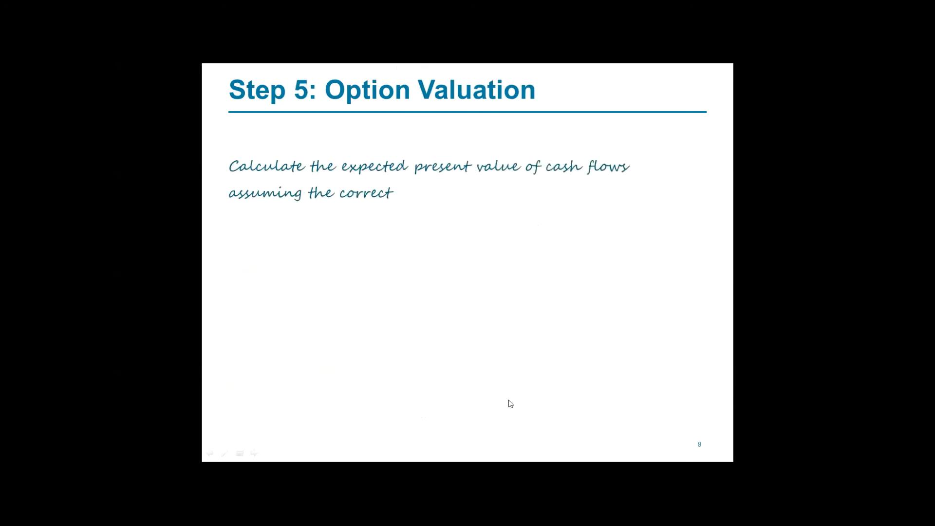
click(508, 400)
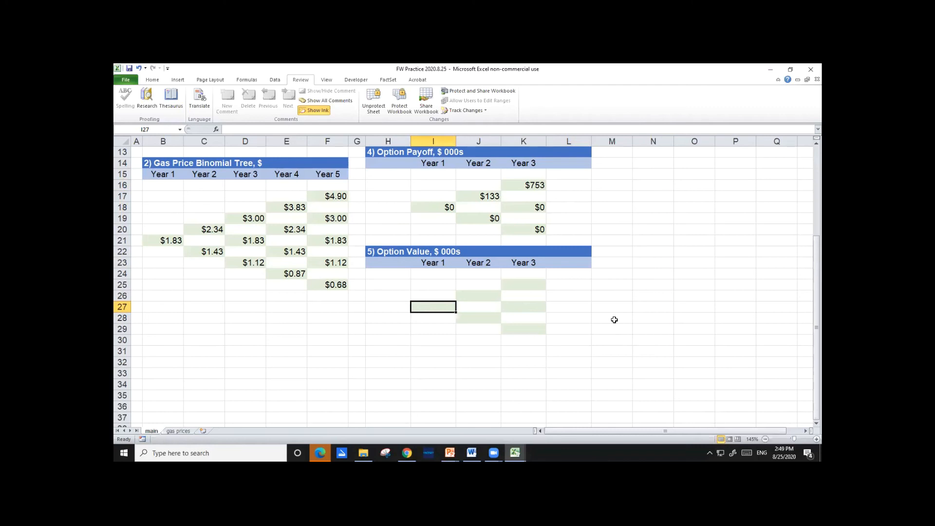
key(Up)
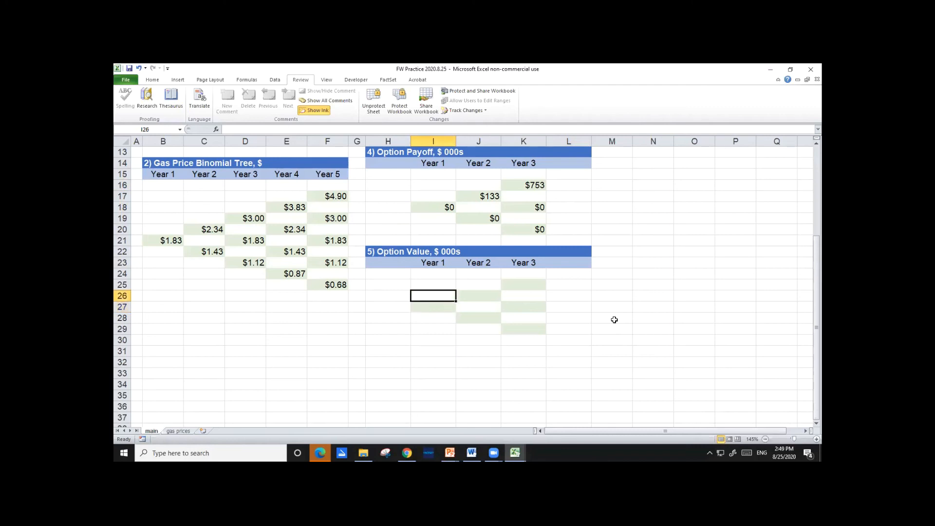
key(Right)
key(Up)
key(Right)
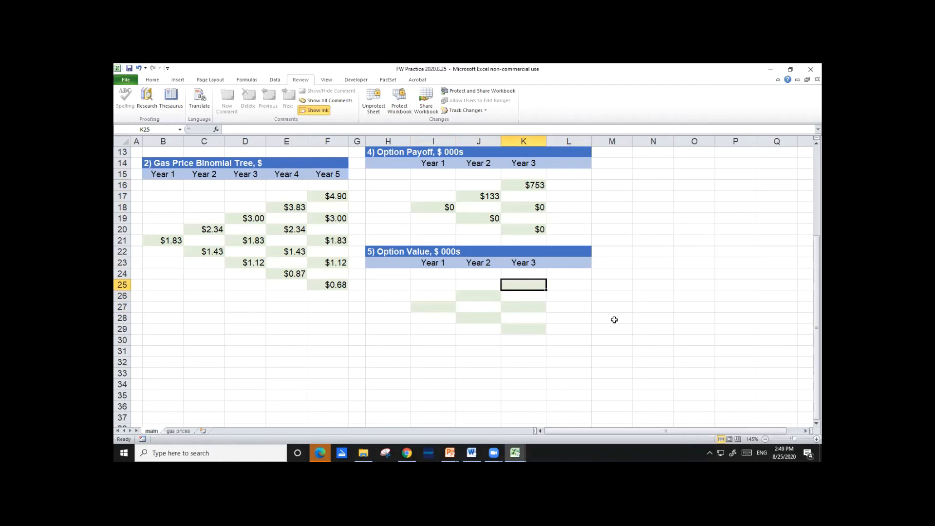
text(=)
key(Up)
key(Up)
key(Up)
key(Up)
key(Up)
key(Up)
key(Up)
key(Up)
key(Up)
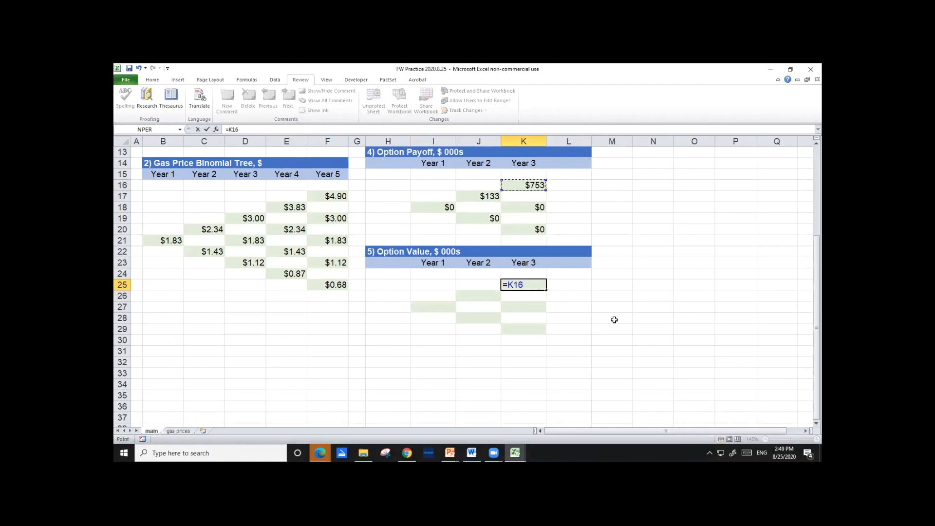
key(Return)
Copy the option value formula from K25 into the middle Year 3 cell K27
key(Up)
key(ctrl+c)
key(Down)
key(Down)
key(ctrl+v)
key(Down)
key(Down)
key(ctrl)
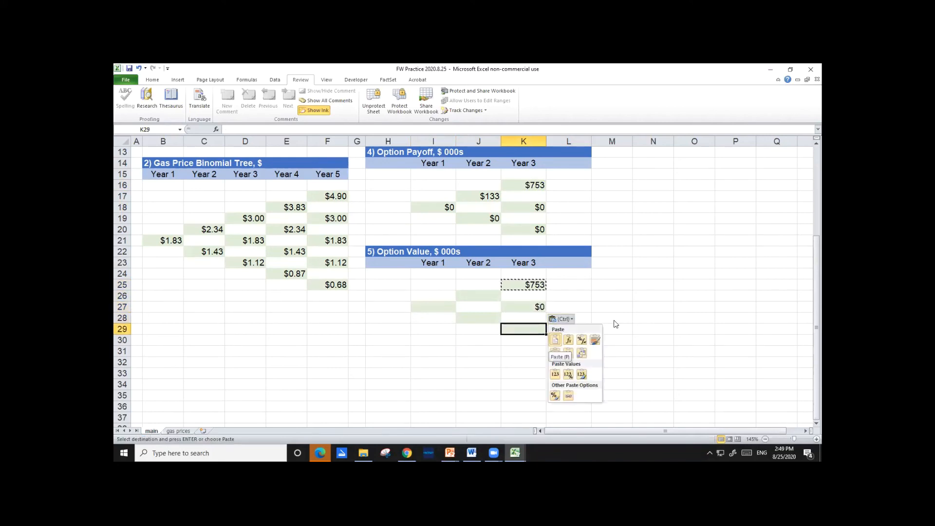
Dismiss the paste options and copy the Year 3 option value formula into the lowest Year 3 cell, K29
key(Up)
key(Up)
key(Up)
key(Escape)
key(Escape)
key(Up)
key(Up)
key(ctrl+c)
key(Down)
key(Down)
key(ctrl+v)
key(Escape)
key(Up)
key(Up)
key(Up)
key(Up)
key(Down)
key(Down)
key(Down)
key(Down)
In the upper Year 2 option value cell J26, begin a MAX formula with the payoff in J17 as its first argument
key(Up)
key(Left)
key(Up)
key(Up)
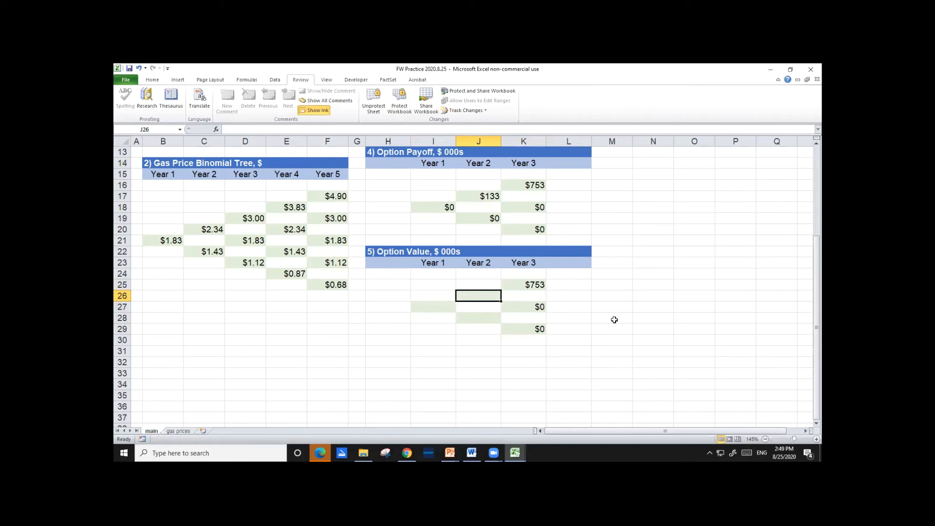
text(=()
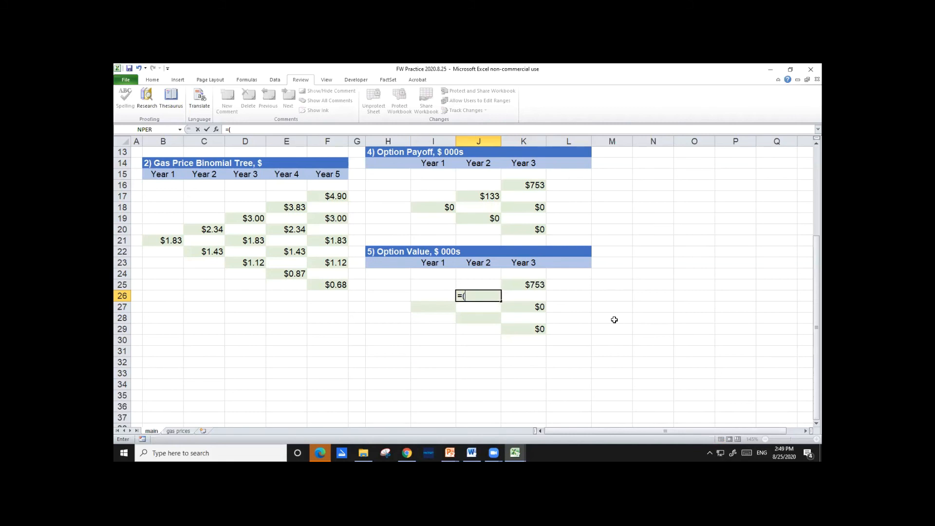
key(BackSpace)
text(max()
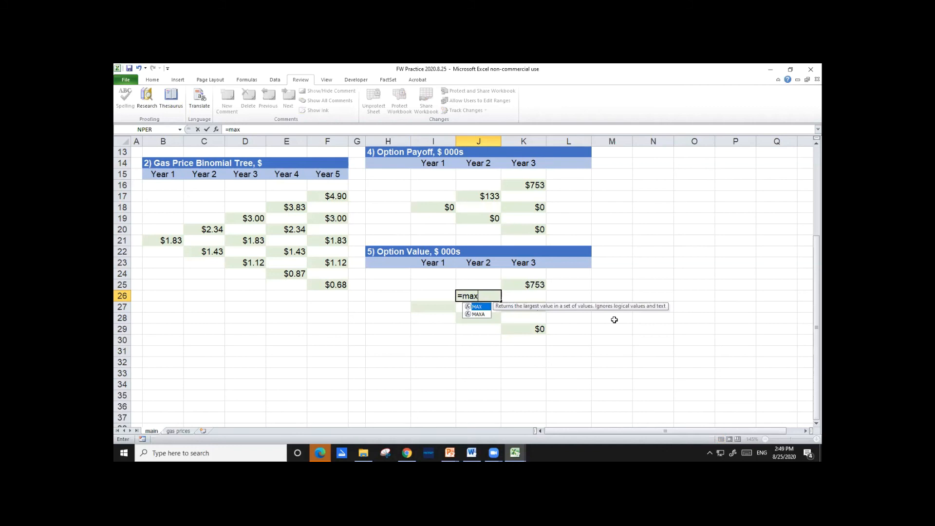
key(Up)
key(Up)
key(Up)
key(Up)
key(Up)
key(Up)
key(Up)
key(Up)
key(Up)
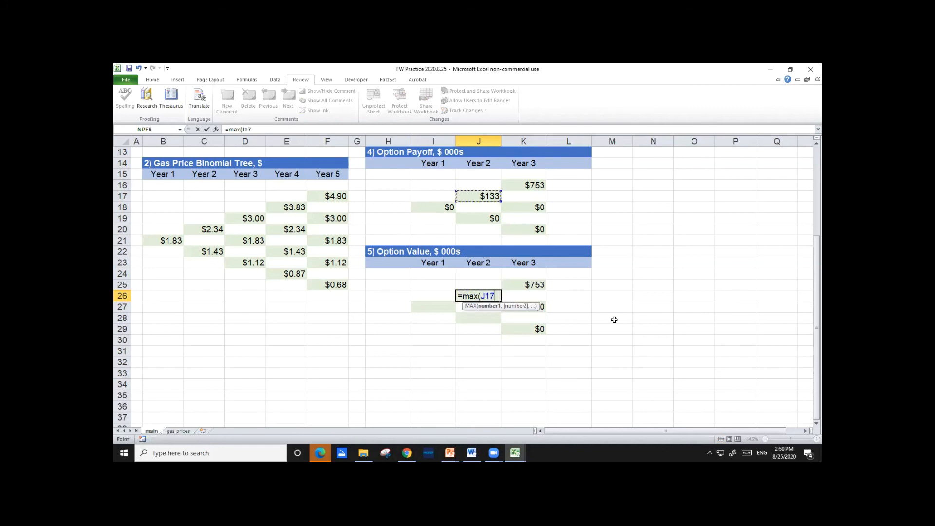
text(,)
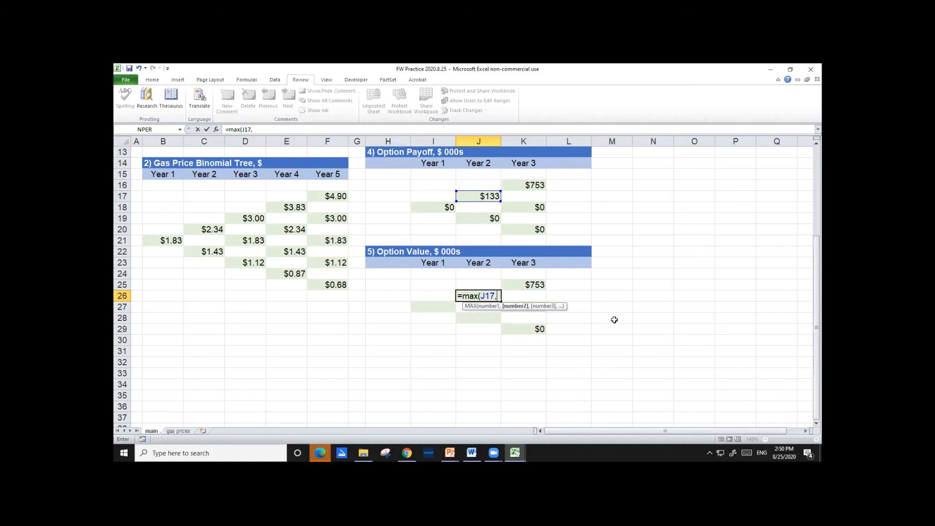
Add the average of the Year 3 values in K16 and K18 as the second MAX argument in J26
text(average()
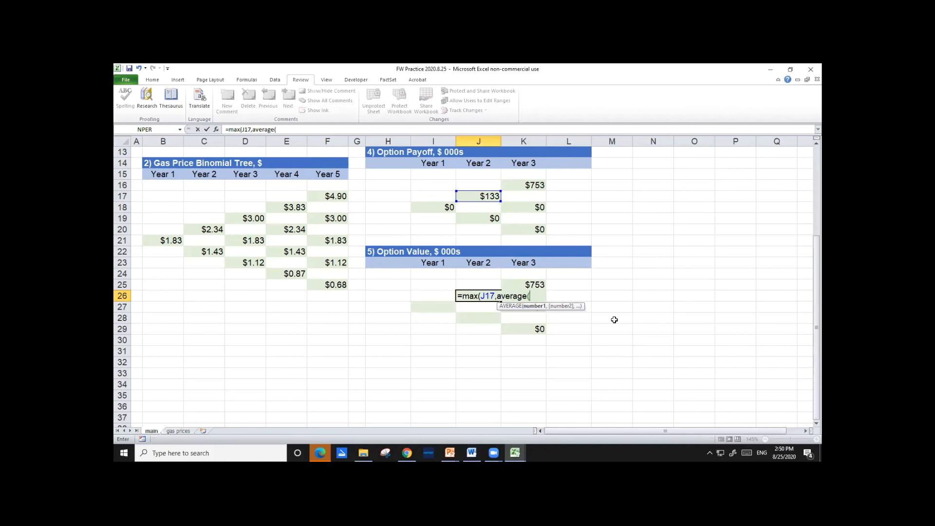
key(Up)
key(Up)
key(Up)
key(Up)
key(Up)
key(Up)
key(Up)
key(Up)
key(Up)
key(Up)
key(Right)
text(,)
key(Up)
key(Up)
key(Up)
key(Up)
key(Up)
key(Up)
key(Up)
key(Up)
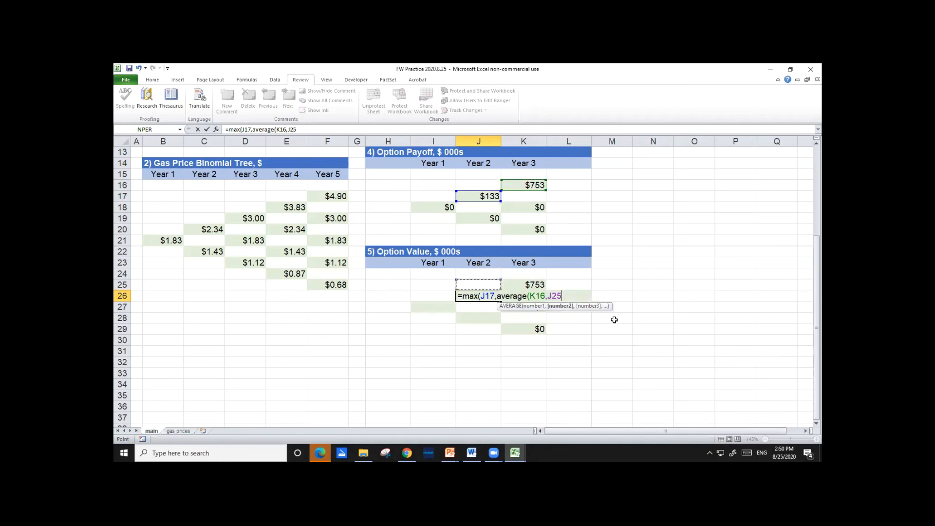
key(Right)
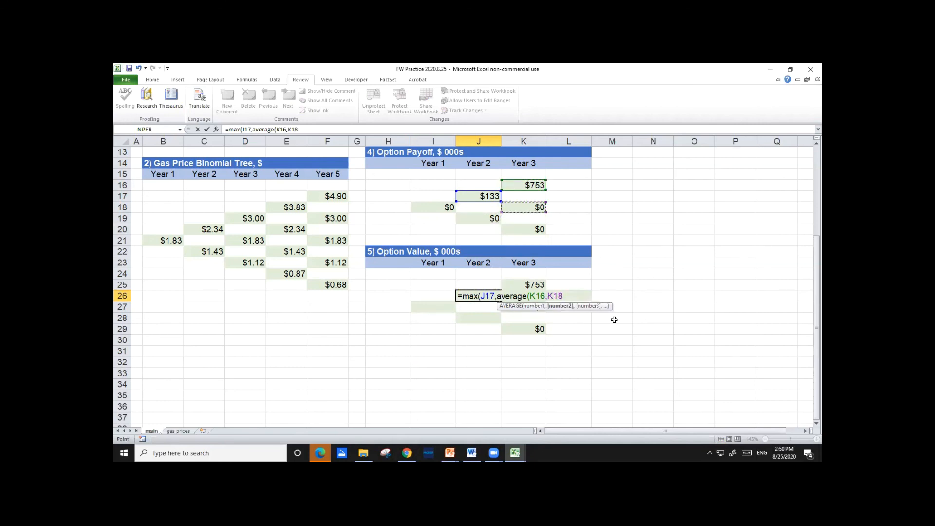
text())
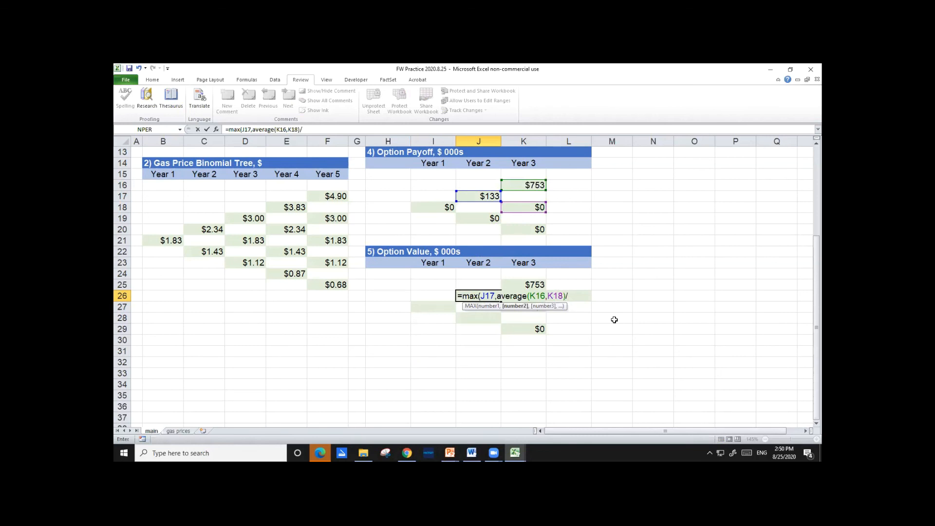
Discount the average in J26 by (1+$F$11) and complete the formula, accepting the proposed closing-parenthesis correction
text(/(1+)
key(Up)
key(Up)
key(Up)
key(Up)
key(Up)
key(Up)
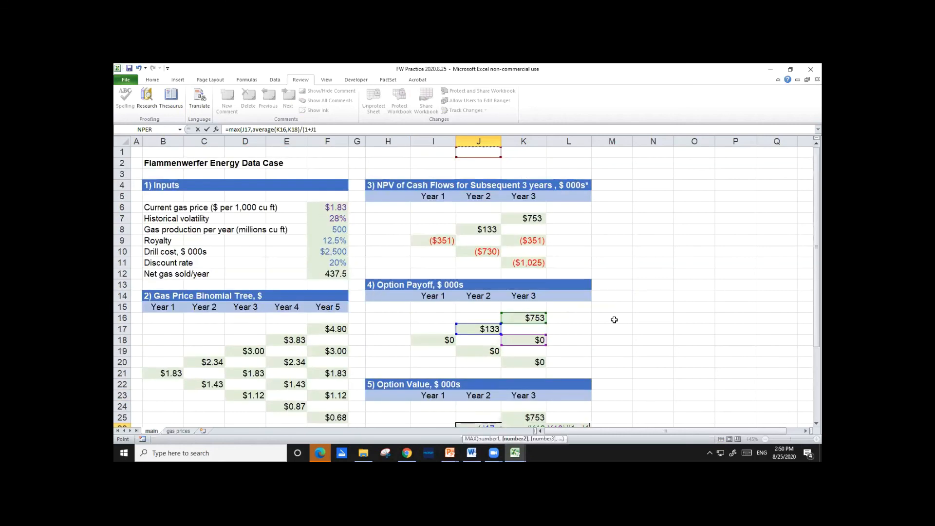
key(Down)
key(Down)
key(Down)
key(Down)
key(Down)
key(Down)
key(Down)
key(Down)
key(Down)
key(Down)
key(Left)
key(Left)
key(Left)
key(Left)
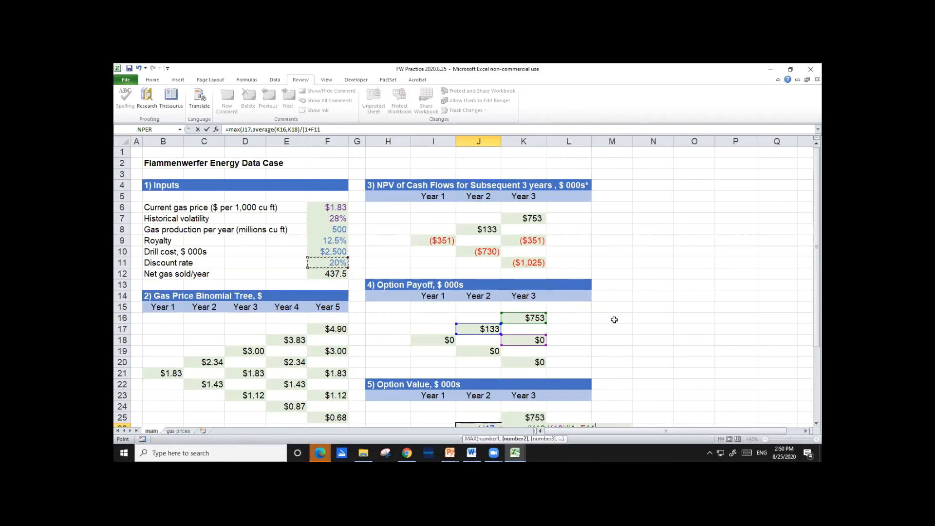
key(F4)
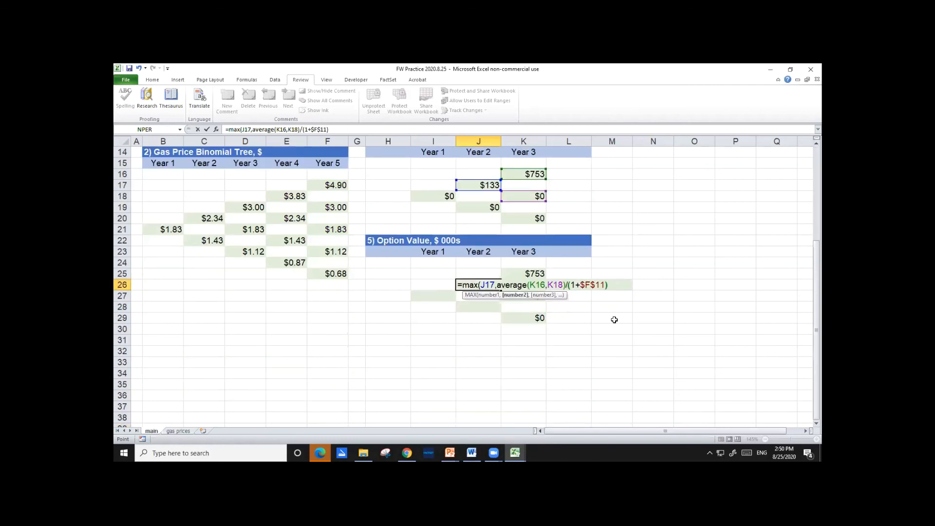
key(Return)
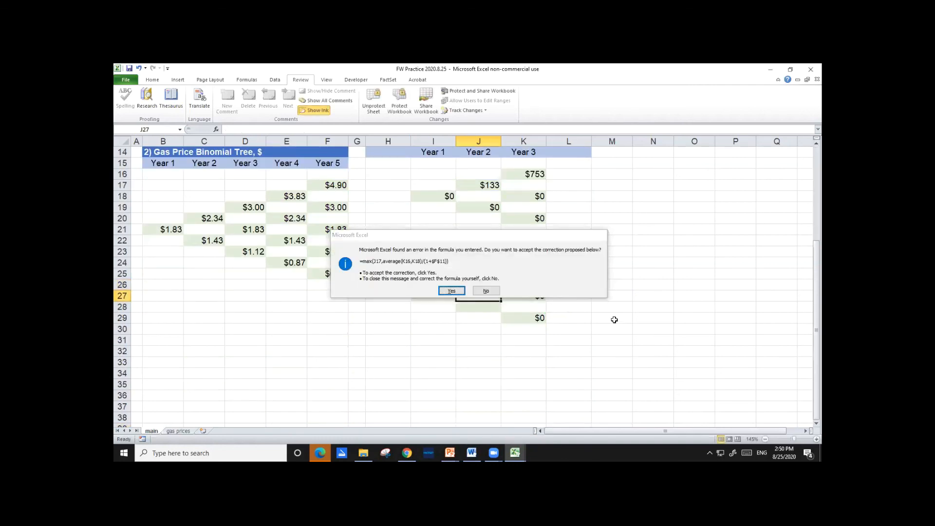
key(Return)
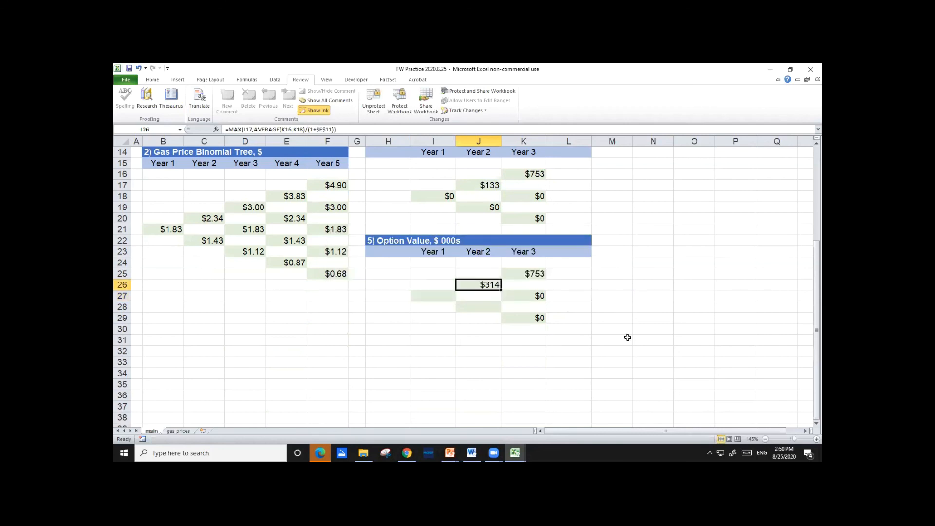
Check the cell references in J26's formula and copy it into the lower Year 2 option value cell, J28
scroll(644, 360, up, 1)
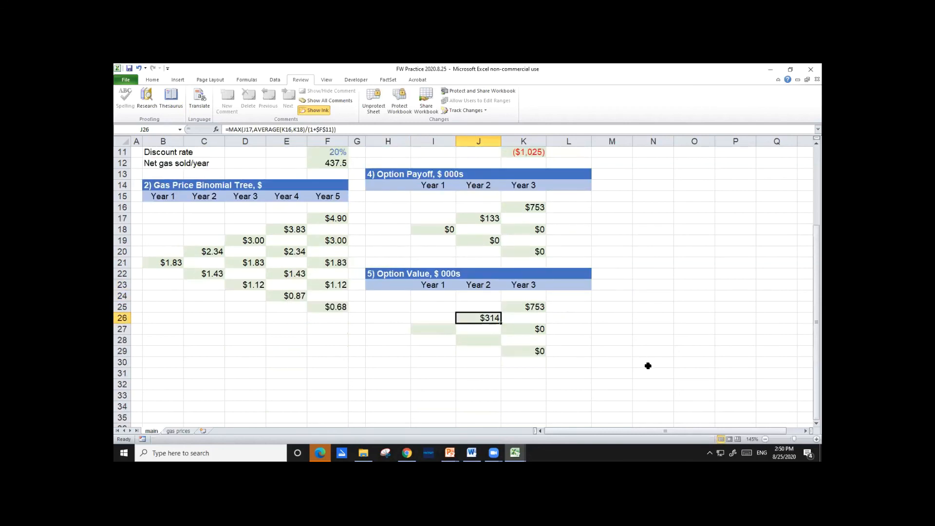
scroll(636, 366, up, 1)
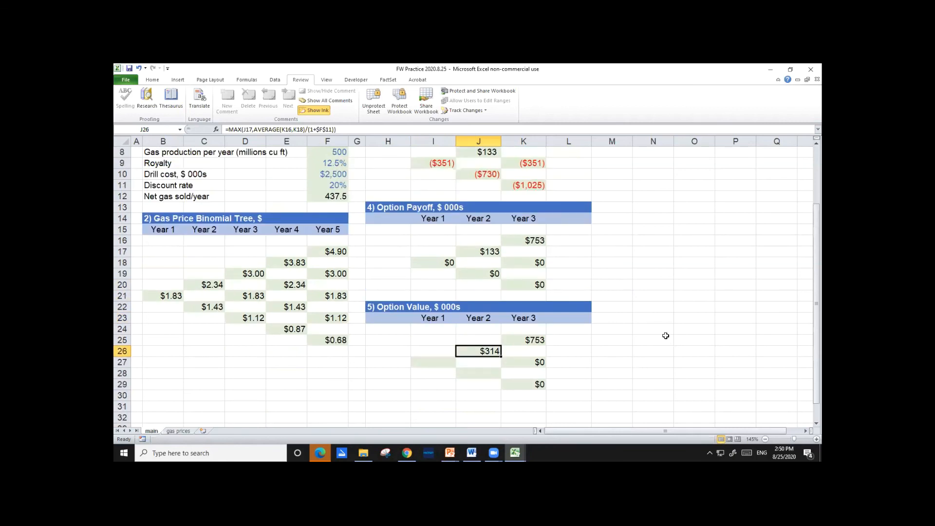
key(F2)
key(ctrl+Return)
key(ctrl+c)
key(Down)
key(Down)
key(ctrl+v)
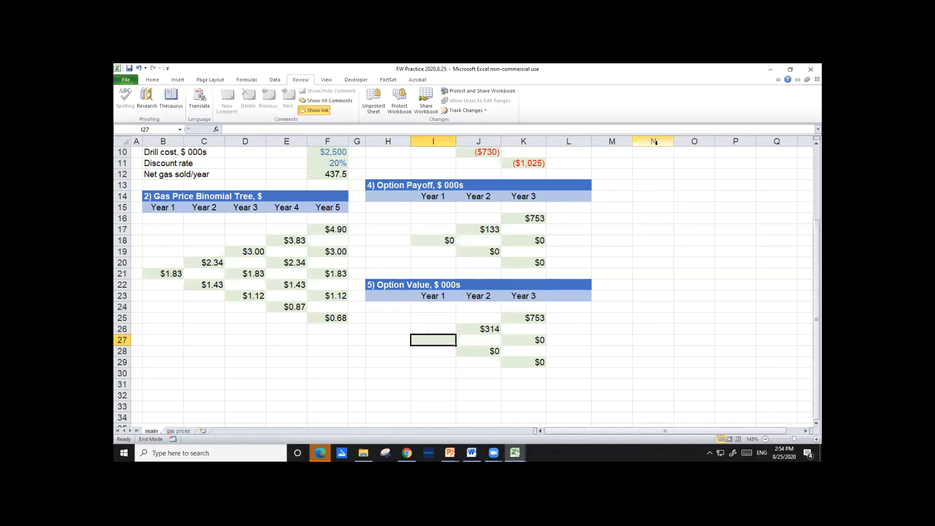
In the Year 1 option value cell I27, begin a MAX formula with the payoff in I18 as its first argument
text(=)
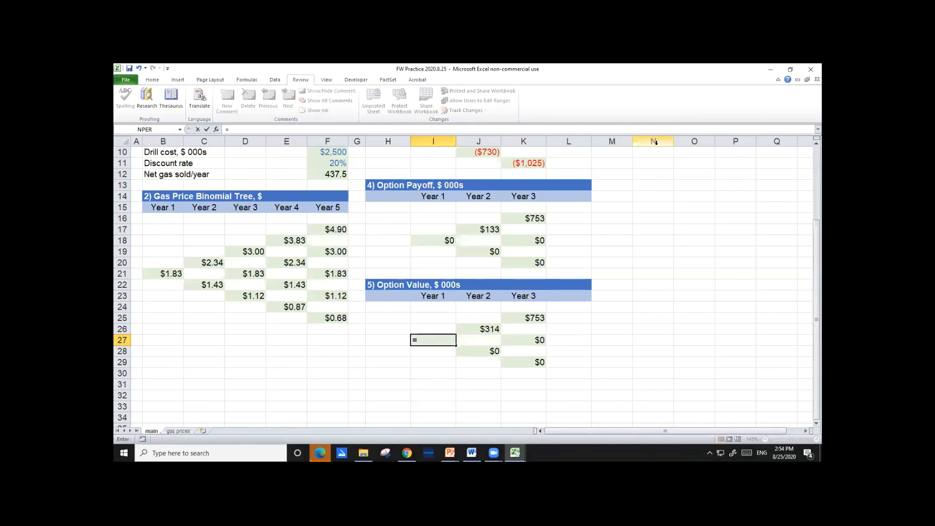
text(max()
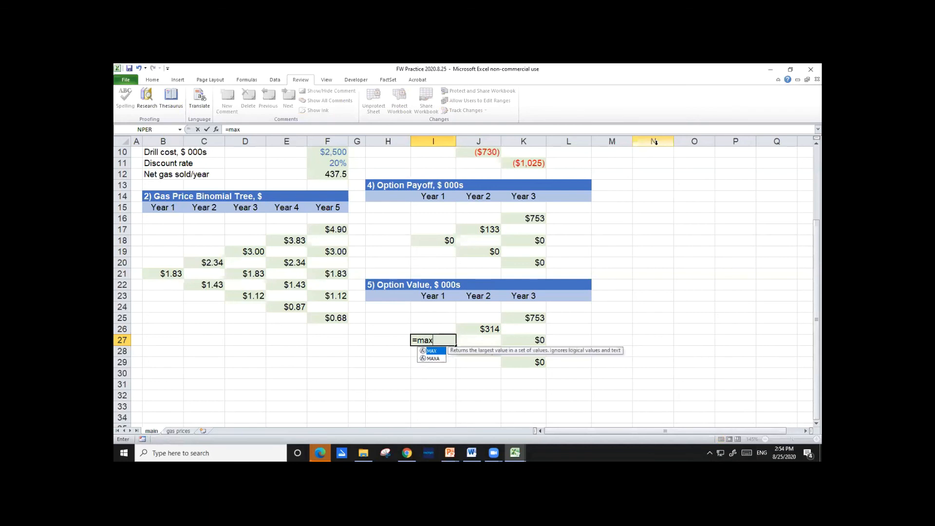
key(Up)
key(Up)
key(Up)
key(Up)
key(Up)
key(Up)
key(Up)
key(Up)
key(Up)
text(,)
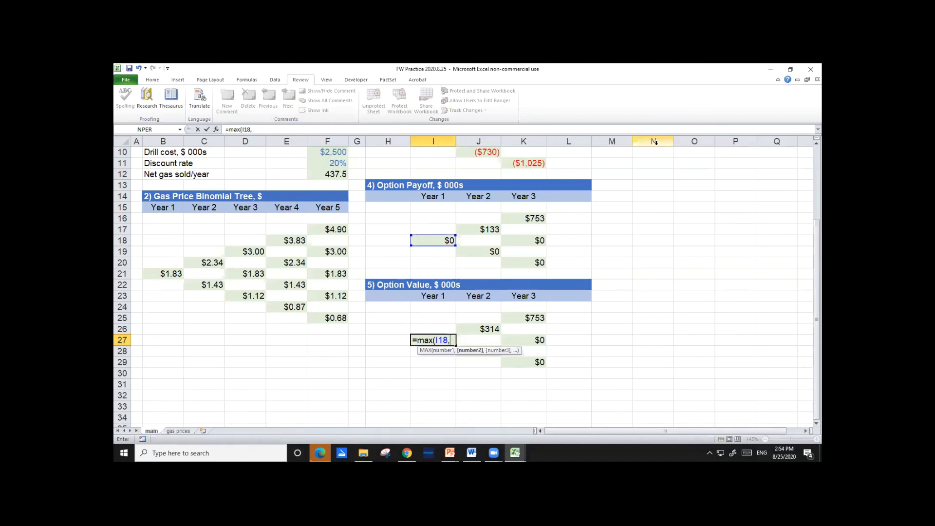
Add the average of the Year 2 option values J26 and J28 as the second MAX argument in I27
text(average)
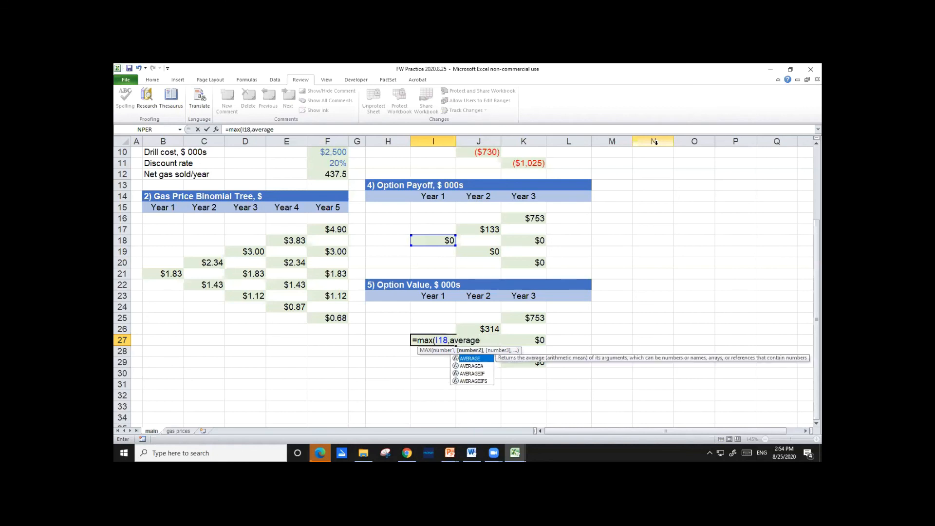
text(()
key(Up)
key(Right)
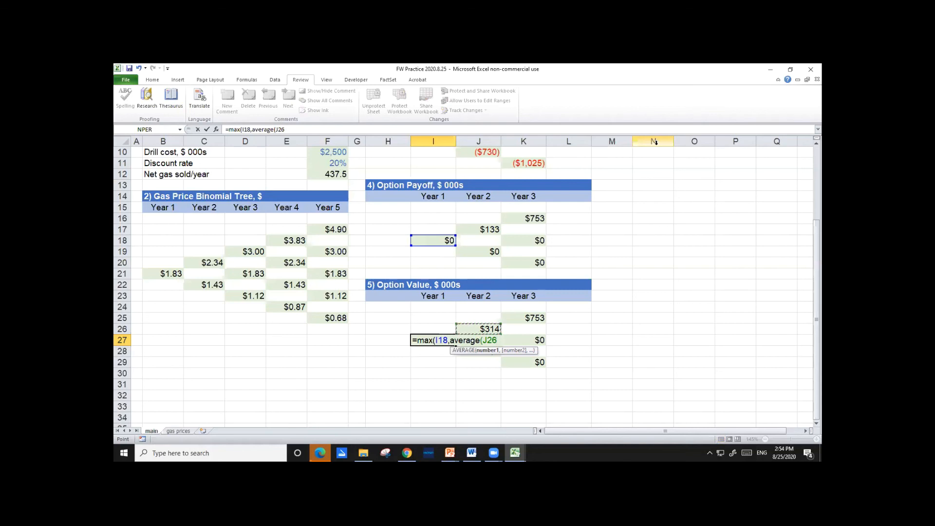
text(,)
key(Down)
key(Right)
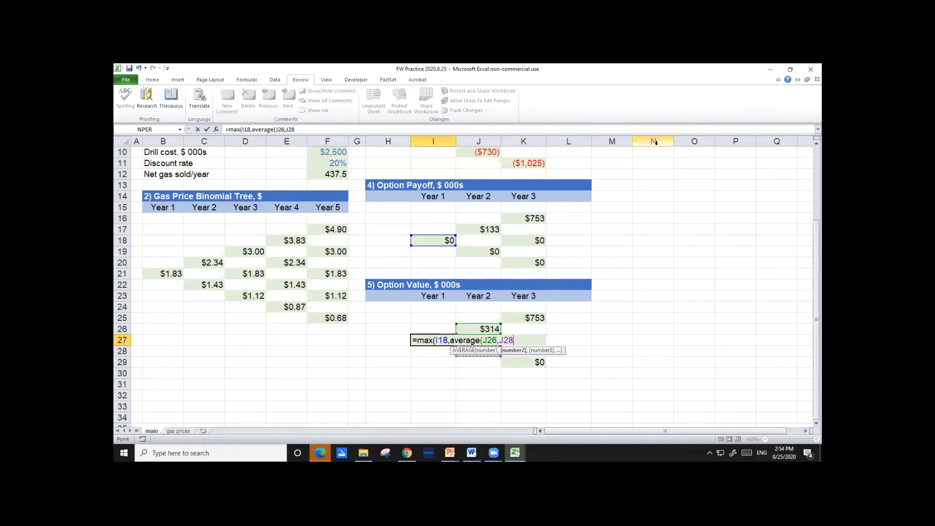
text())
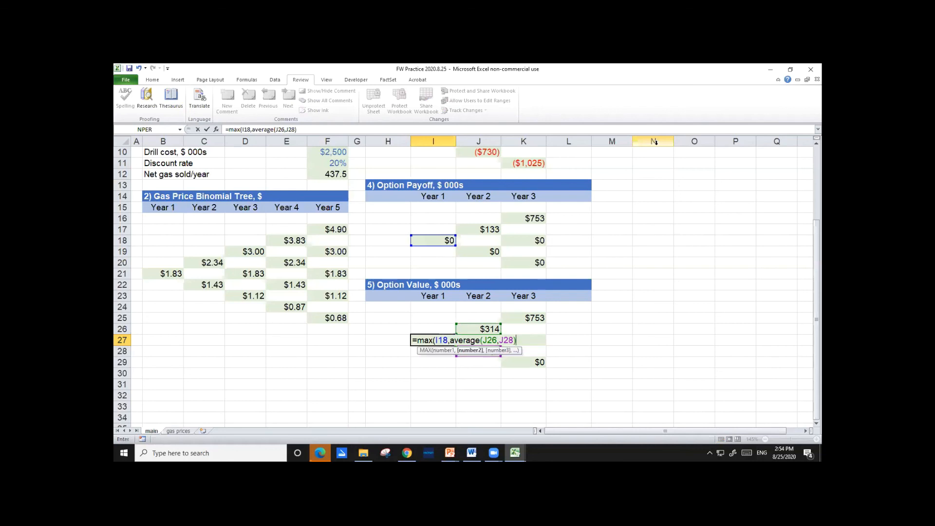
Discount the average in I27 by (1+$F$11), complete the formula with the proposed correction, and reselect the cell
text(/(1+)
click(329, 163)
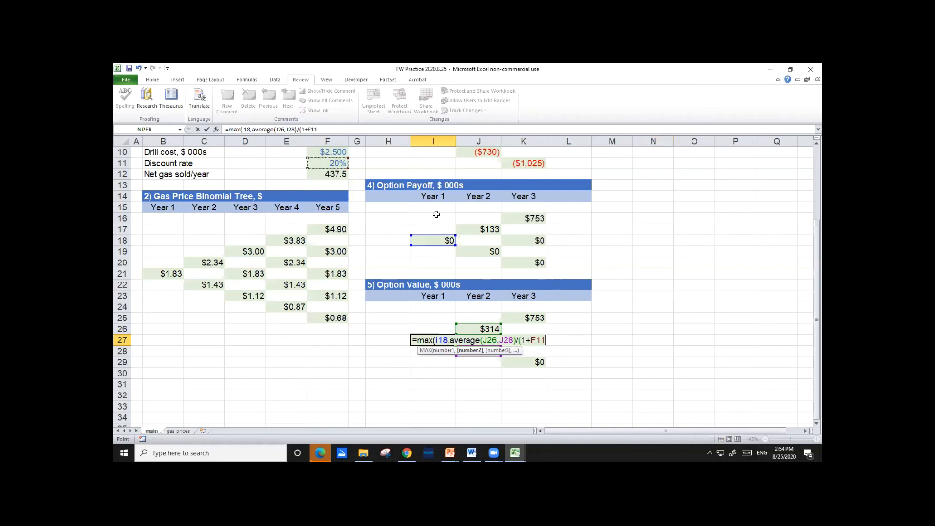
key(F4)
text())
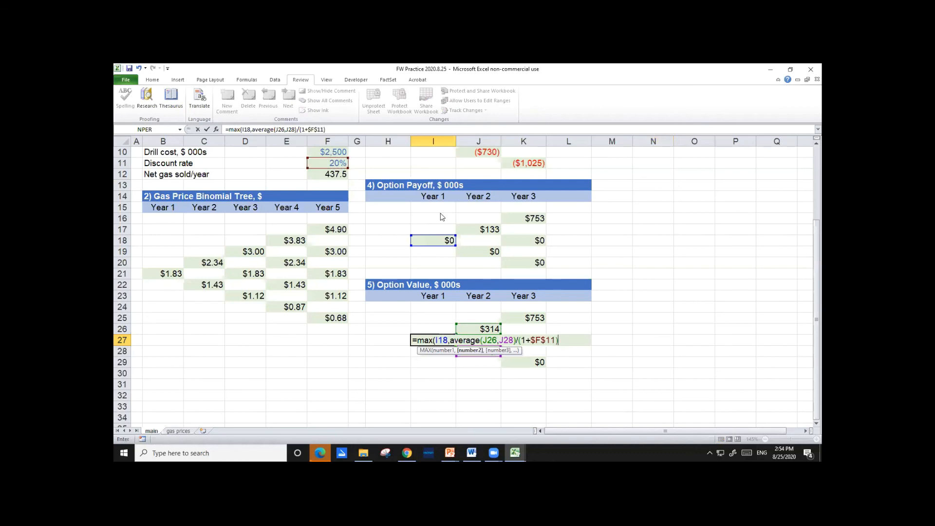
key(Return)
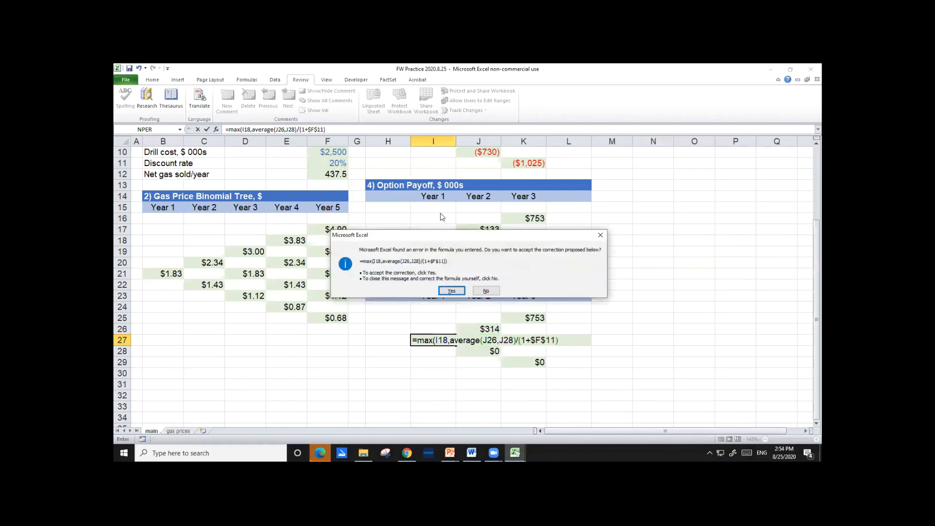
key(Return)
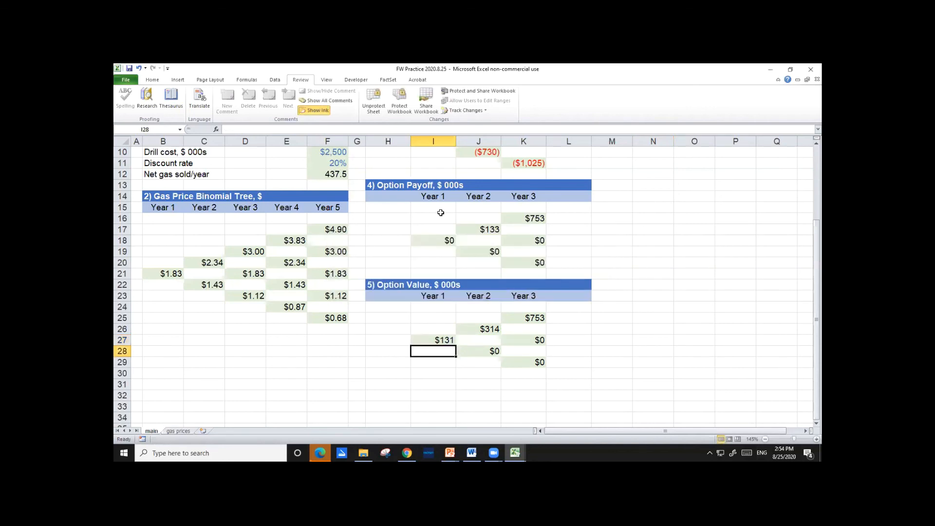
key(Up)
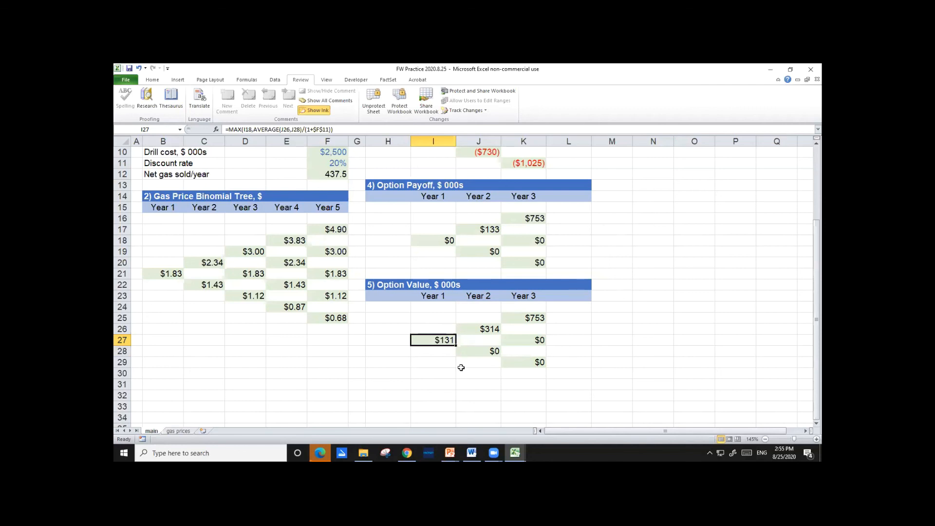
key(Down)
key(Up)
scroll(614, 316, up, 3)
scroll(614, 316, down, 2)
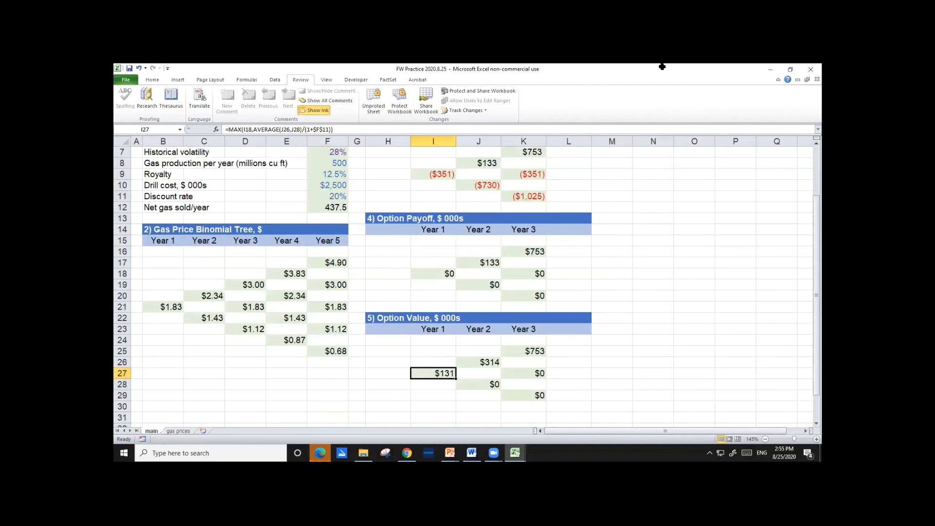